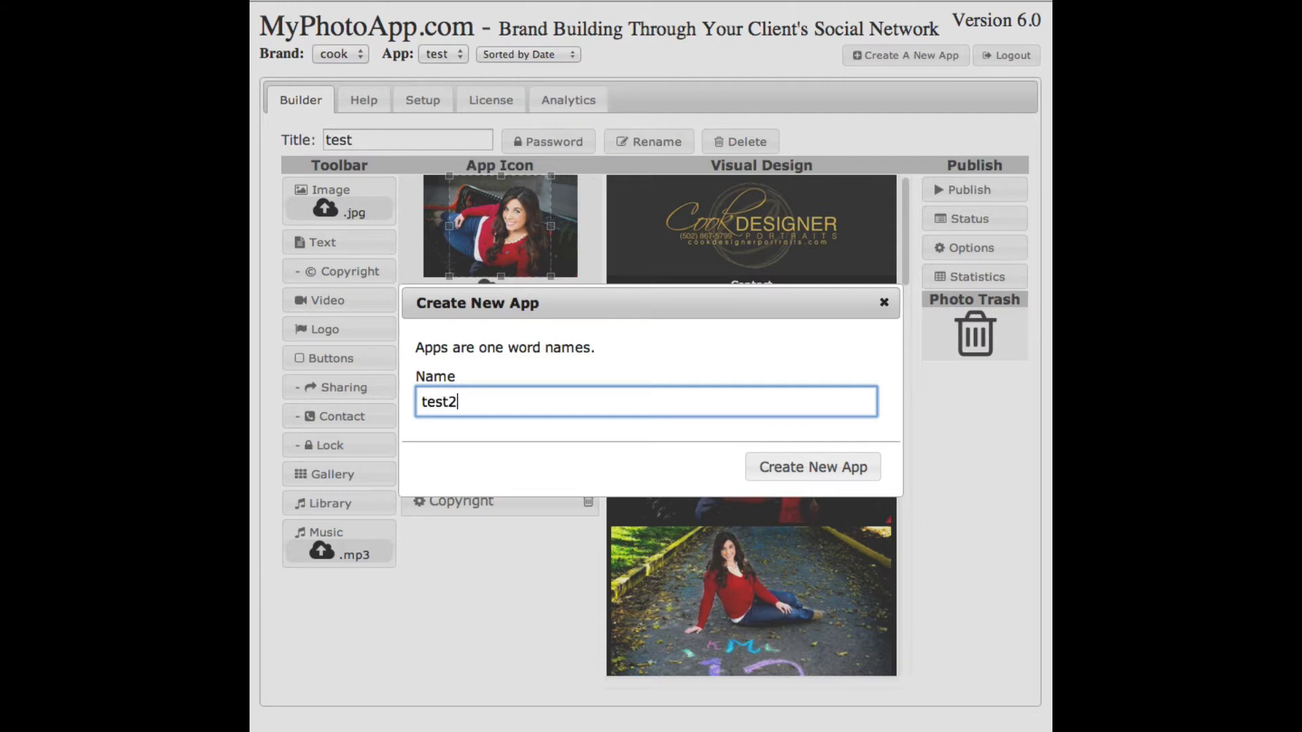
# Create the new app test2 and set its title to the client's name with the prefix Miss
pyautogui.click(790, 468)
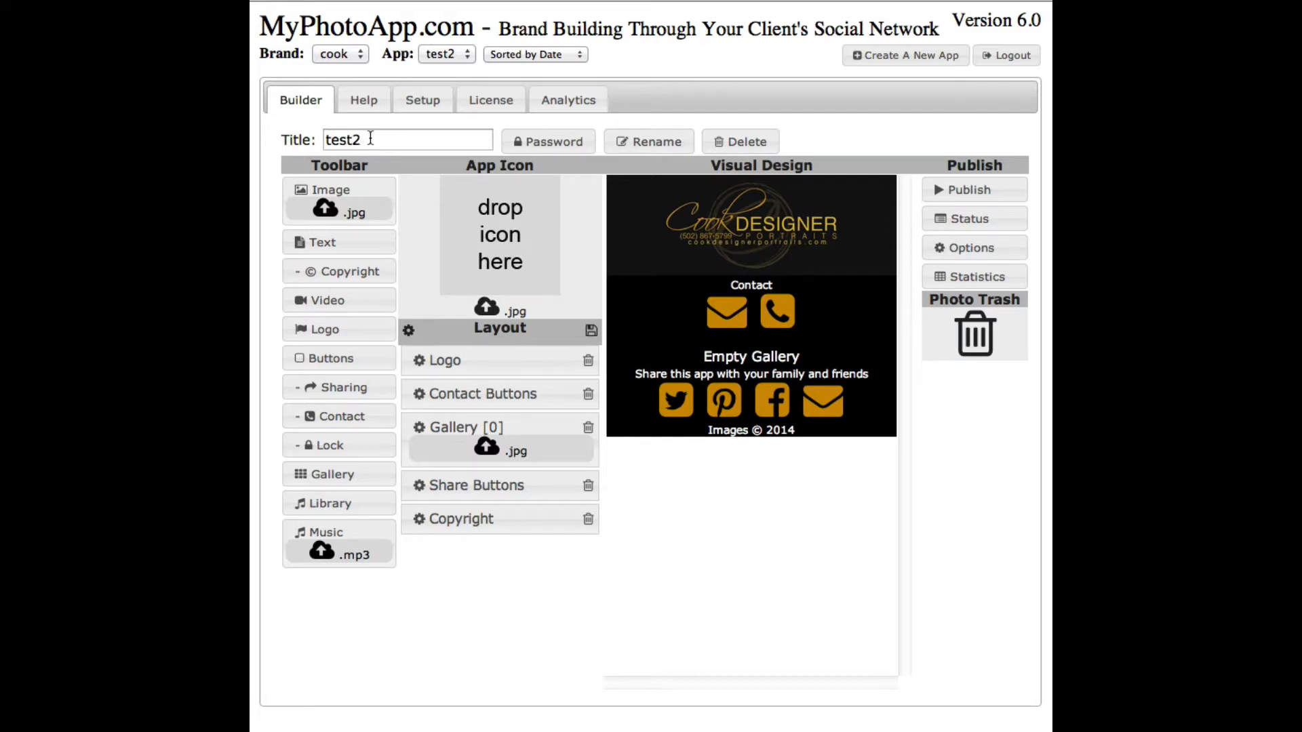
pyautogui.moveTo(370, 138); pyautogui.dragTo(319, 134)
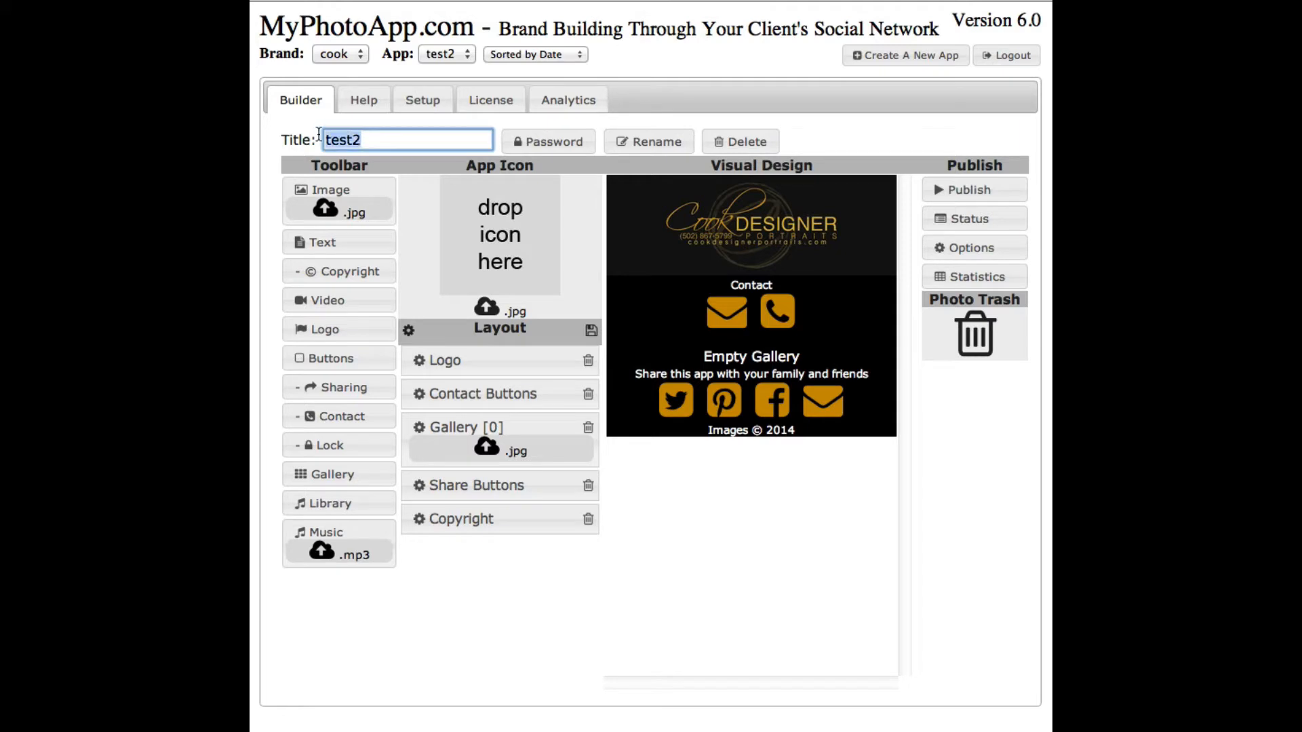
pyautogui.write('Miss Kristin')
# Review the app's password protection option and the settings of the Contact Buttons block
pyautogui.click(544, 145)
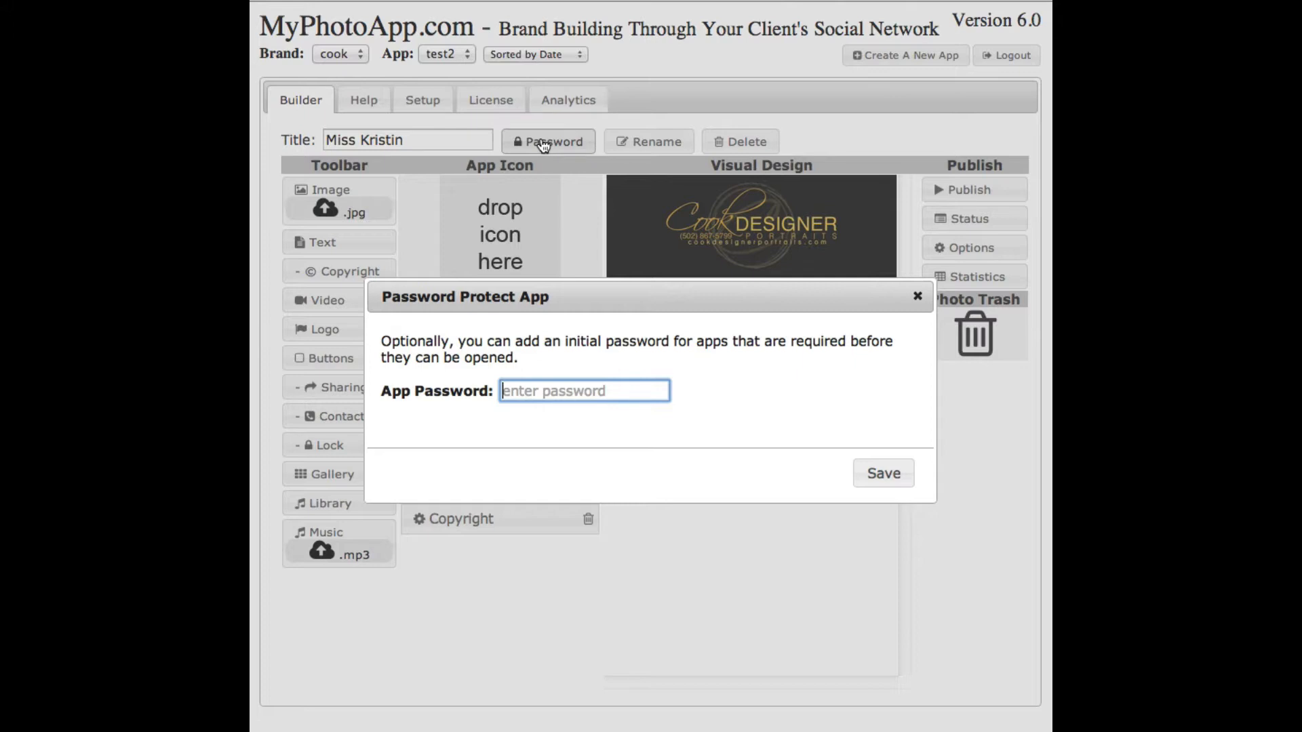
pyautogui.click(917, 297)
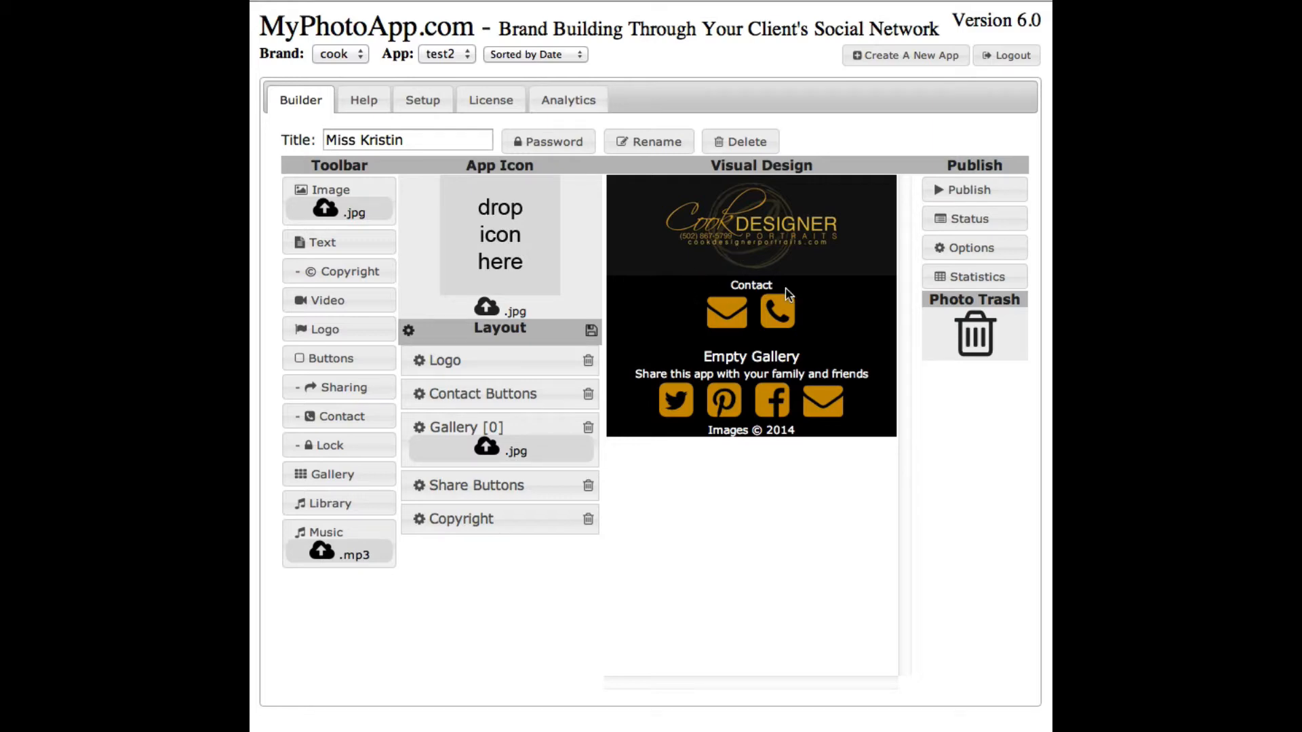
pyautogui.click(688, 312)
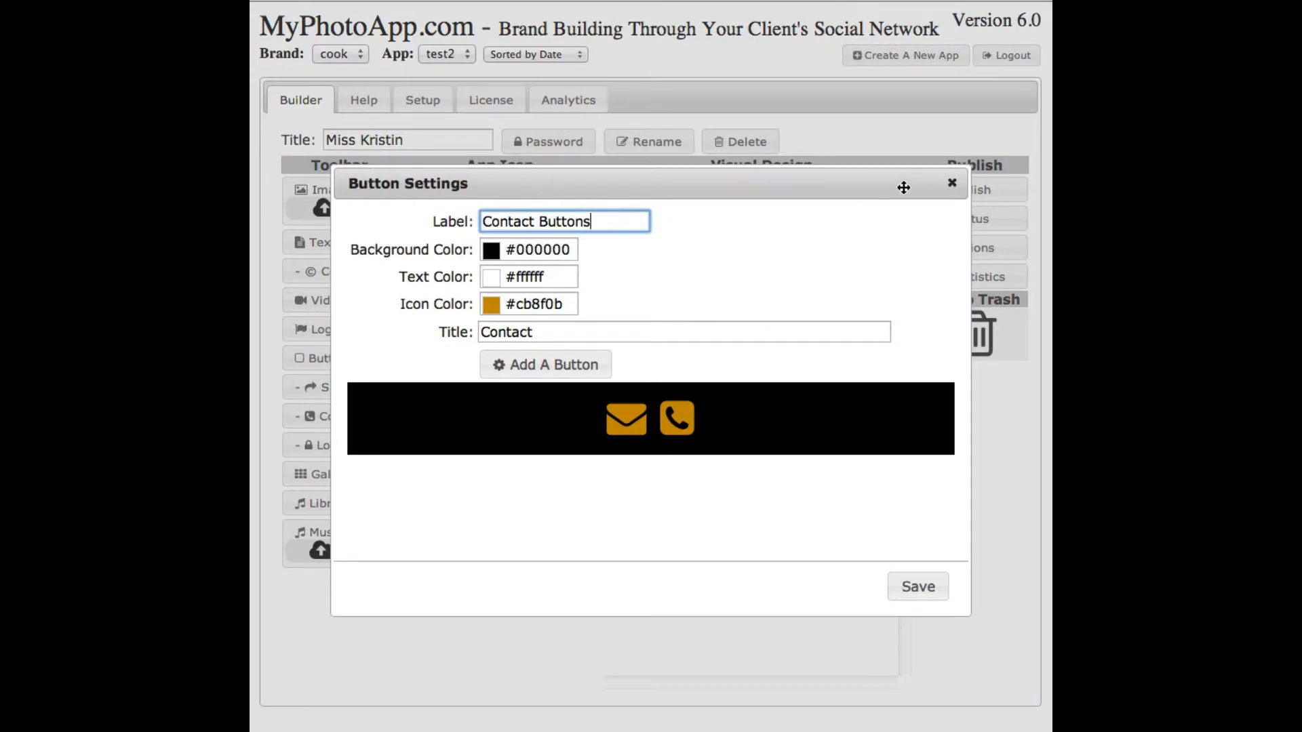
pyautogui.click(951, 185)
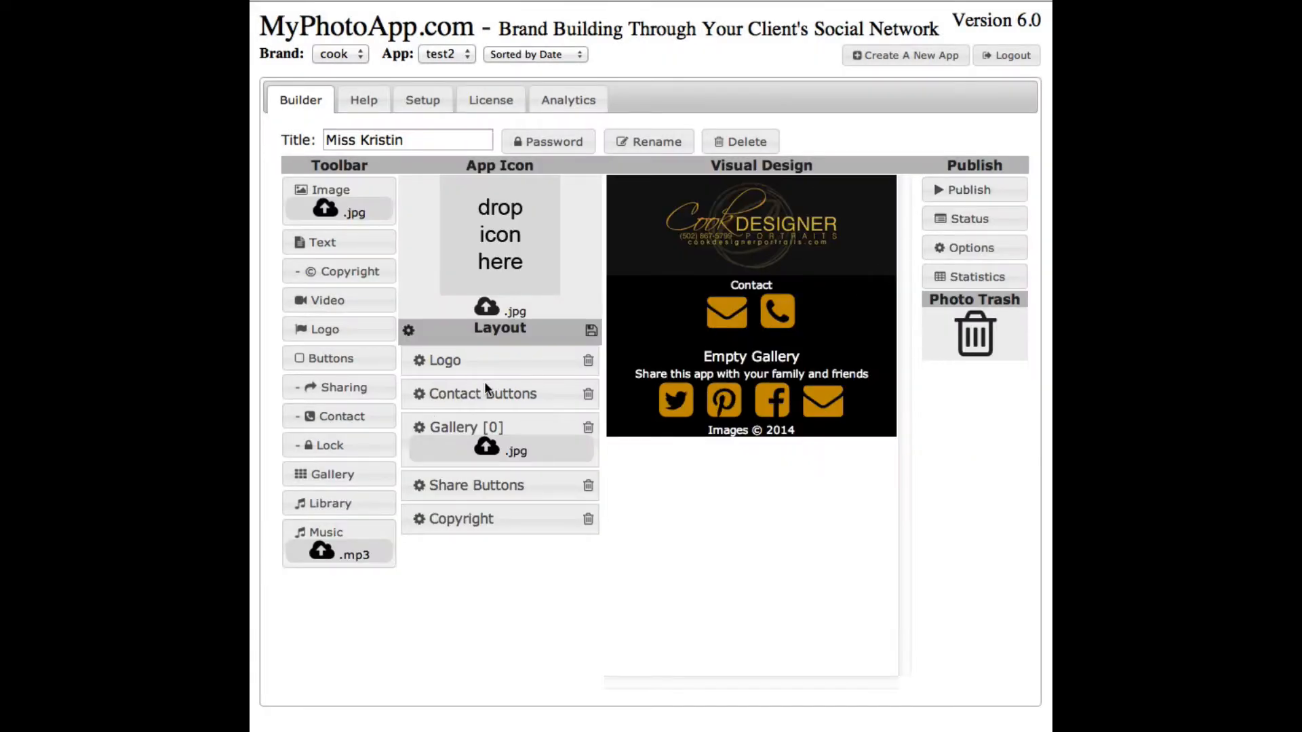
pyautogui.click(418, 399)
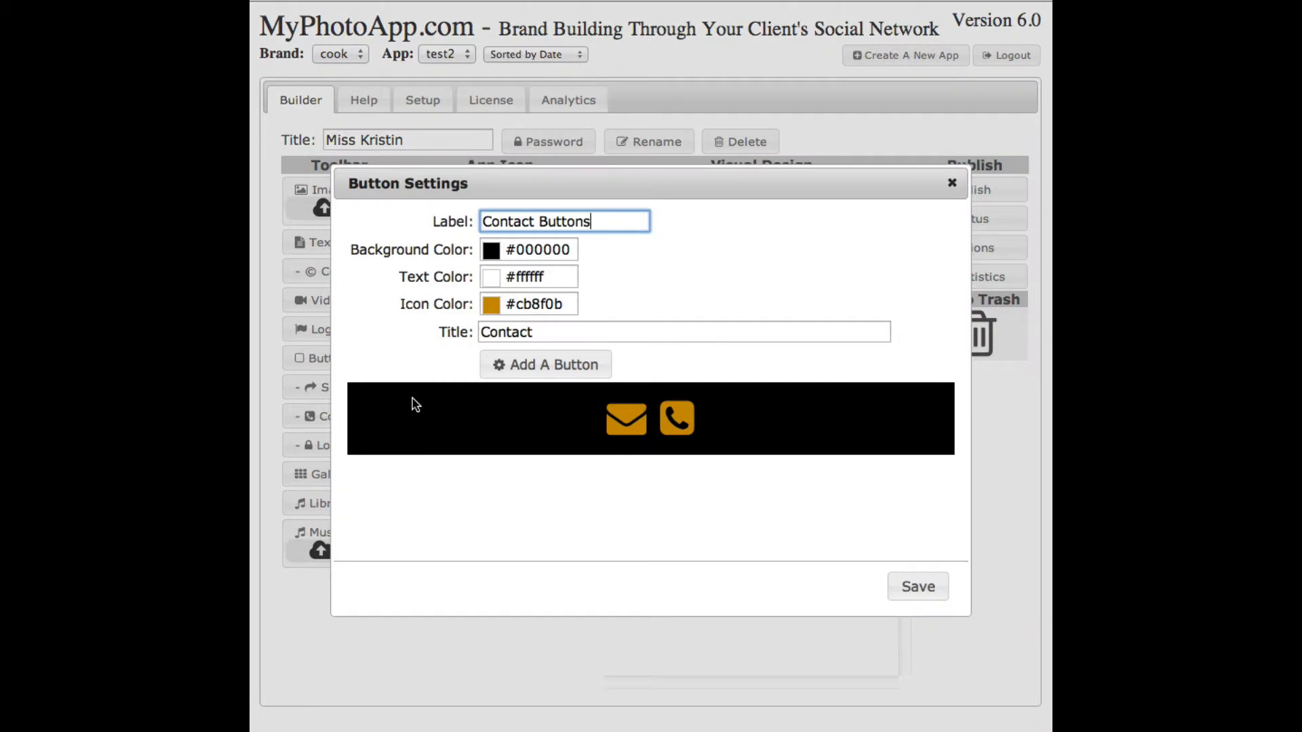
pyautogui.click(952, 183)
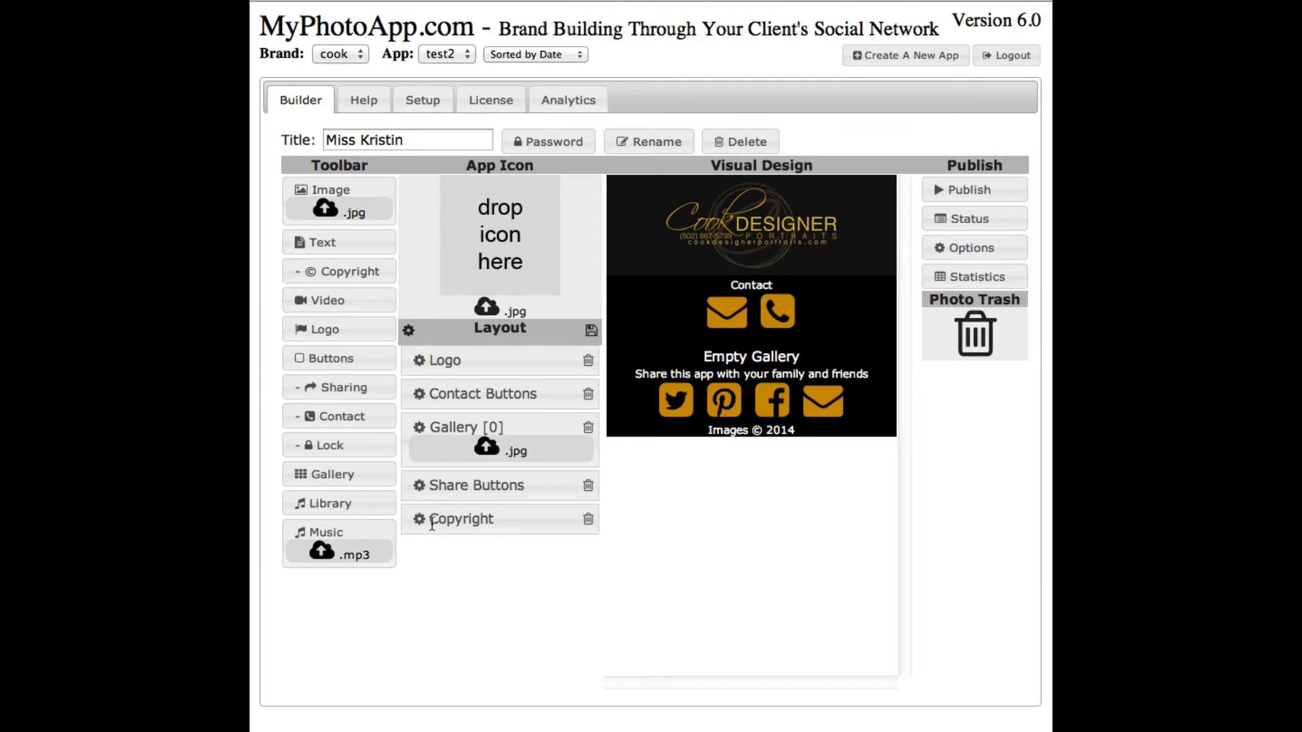
# Delete the Copyright block from the layout and add a new Copyright block in its place
pyautogui.click(588, 519)
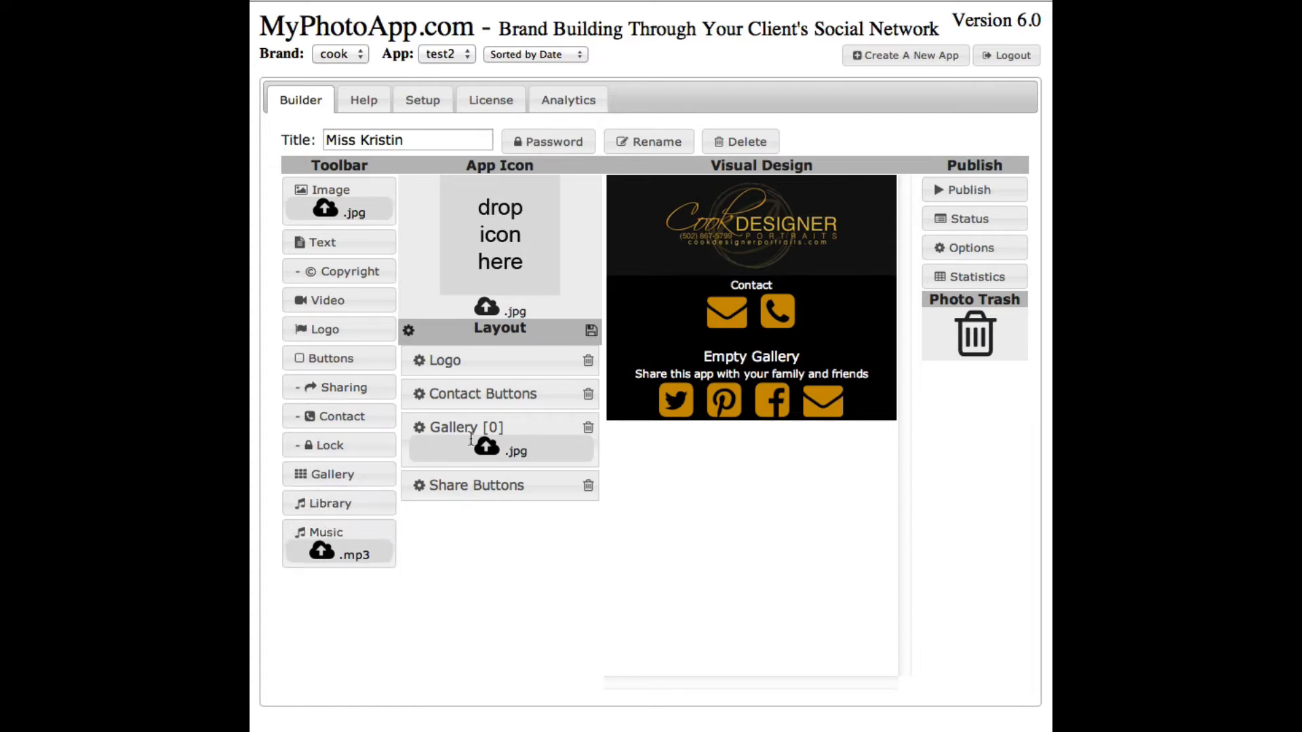
pyautogui.click(343, 275)
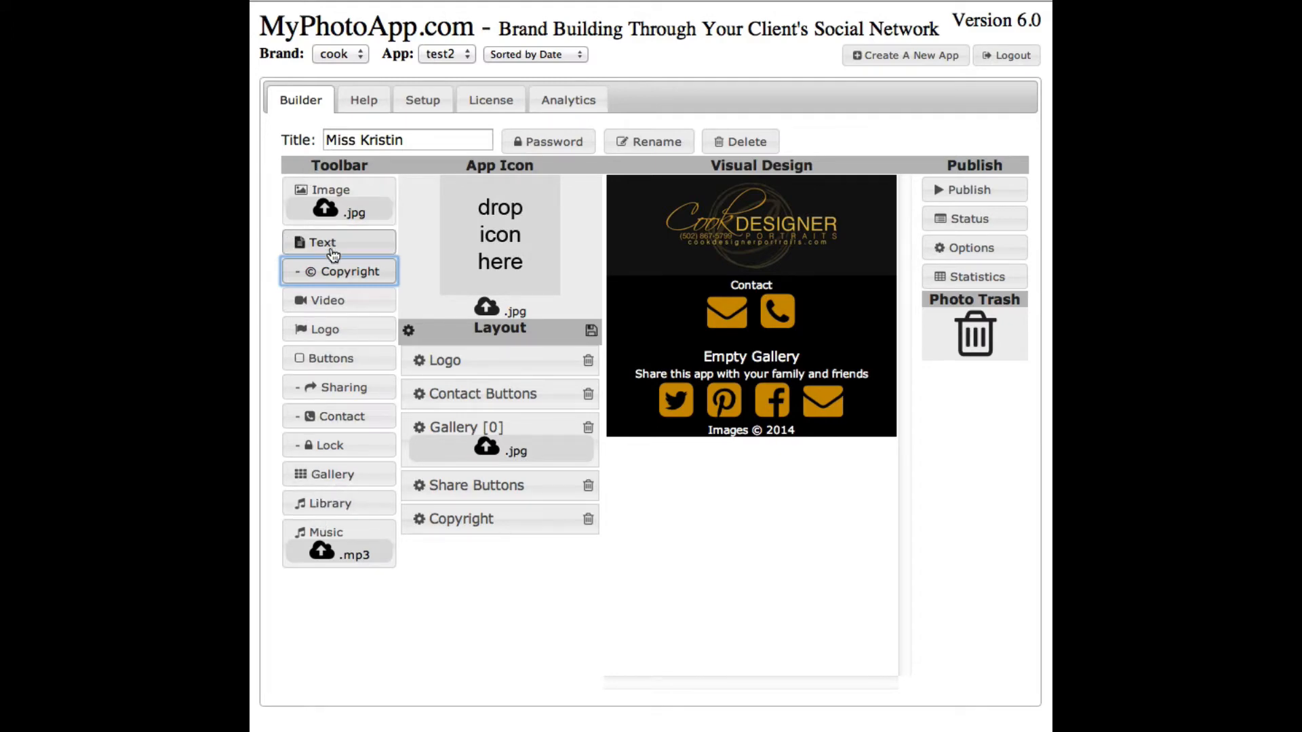
# Try an extra Copyright block above the Logo in the layout and remove it again
pyautogui.click(326, 273)
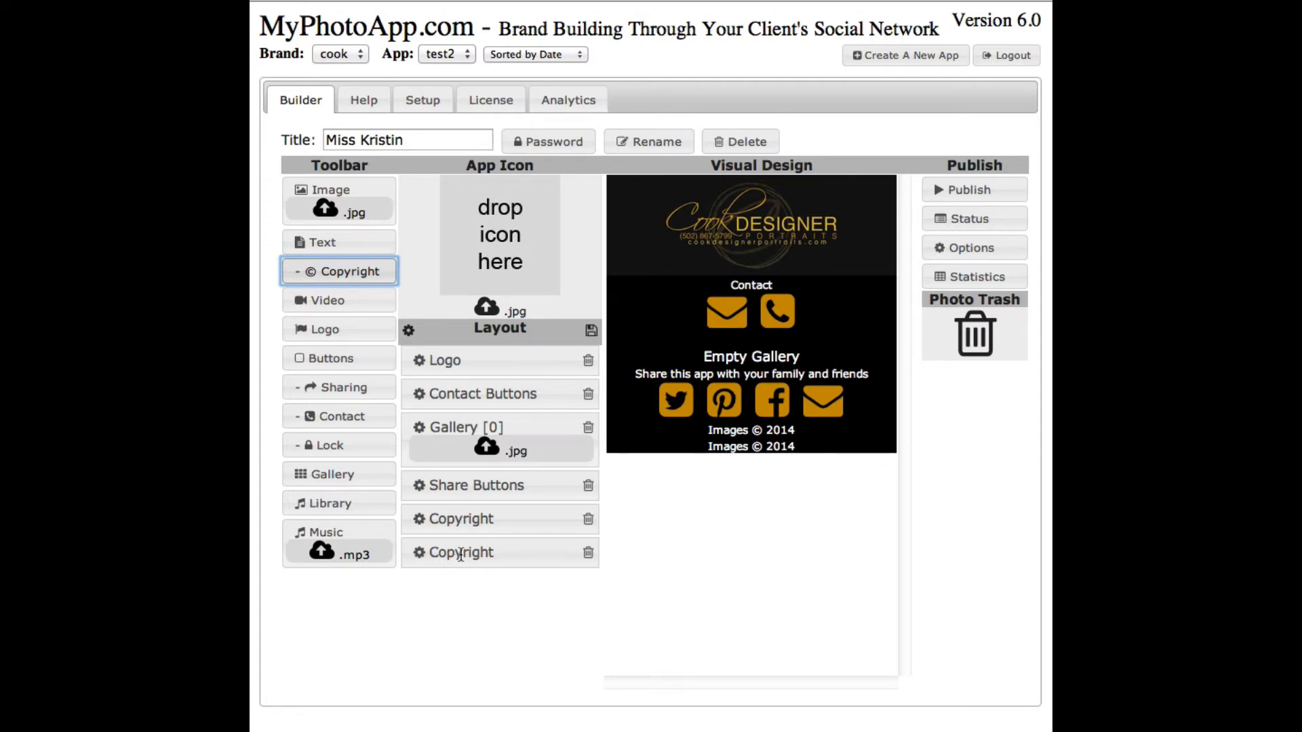
pyautogui.moveTo(460, 555); pyautogui.dragTo(456, 361)
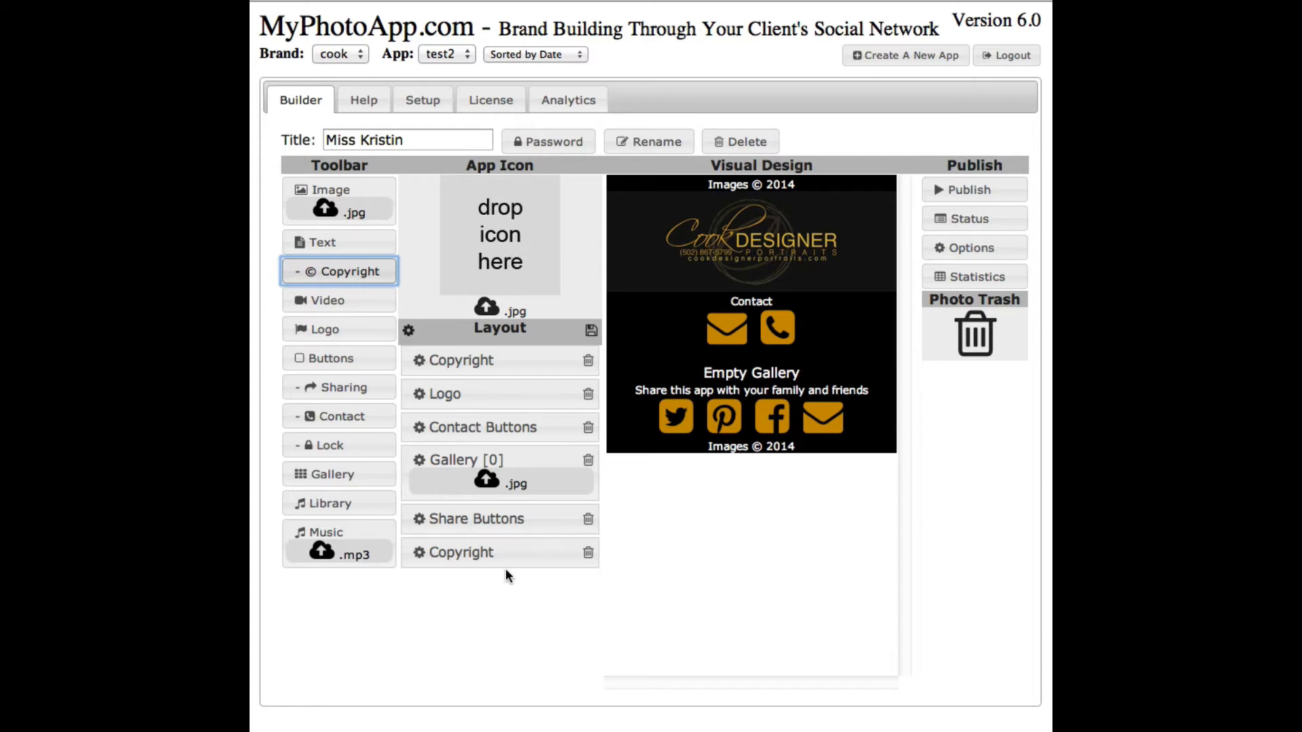
pyautogui.click(588, 364)
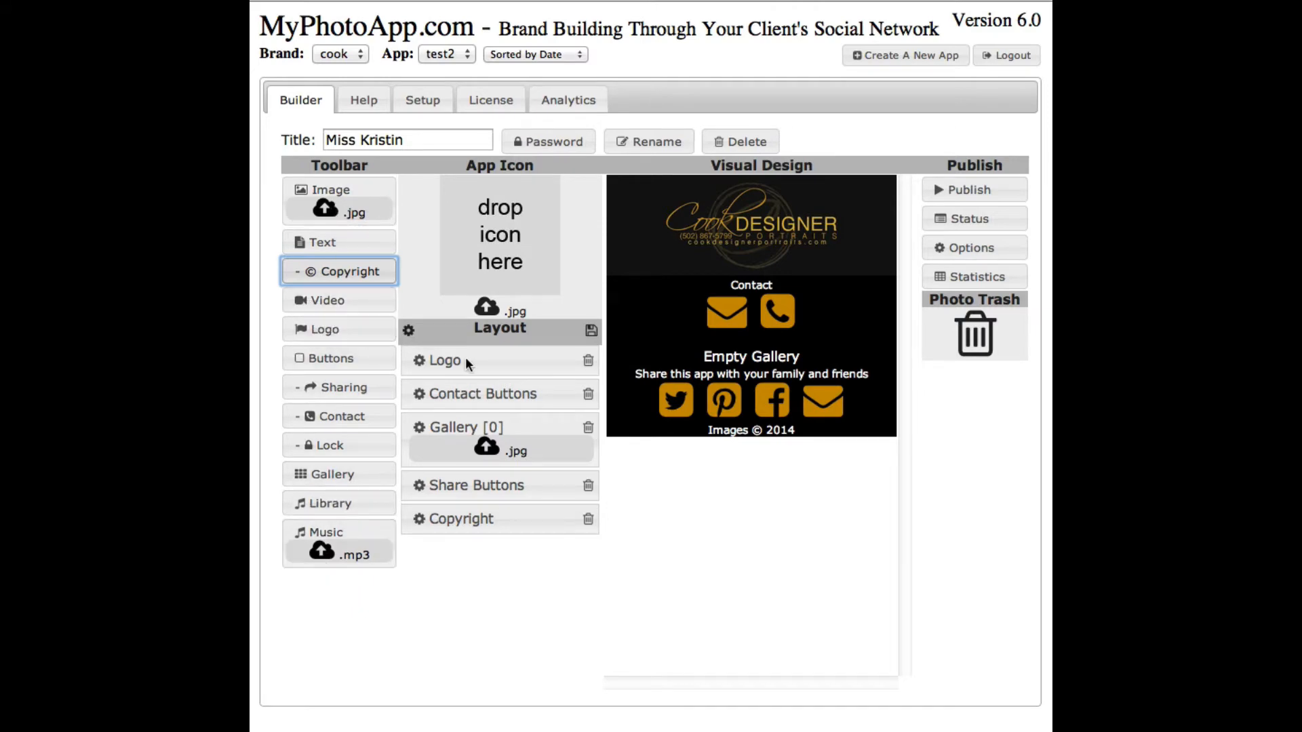
# Try a second Logo block at the start of the layout and delete the duplicate
pyautogui.click(324, 330)
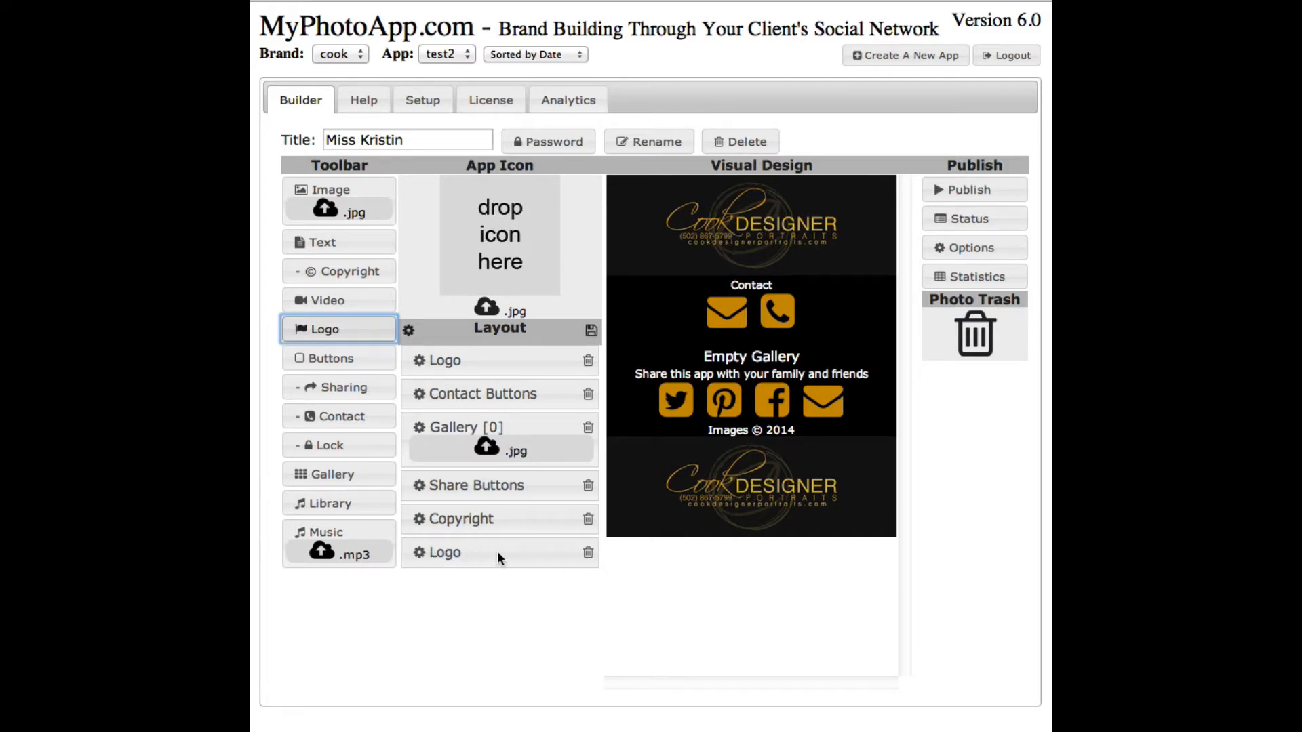
pyautogui.moveTo(498, 551); pyautogui.dragTo(496, 385)
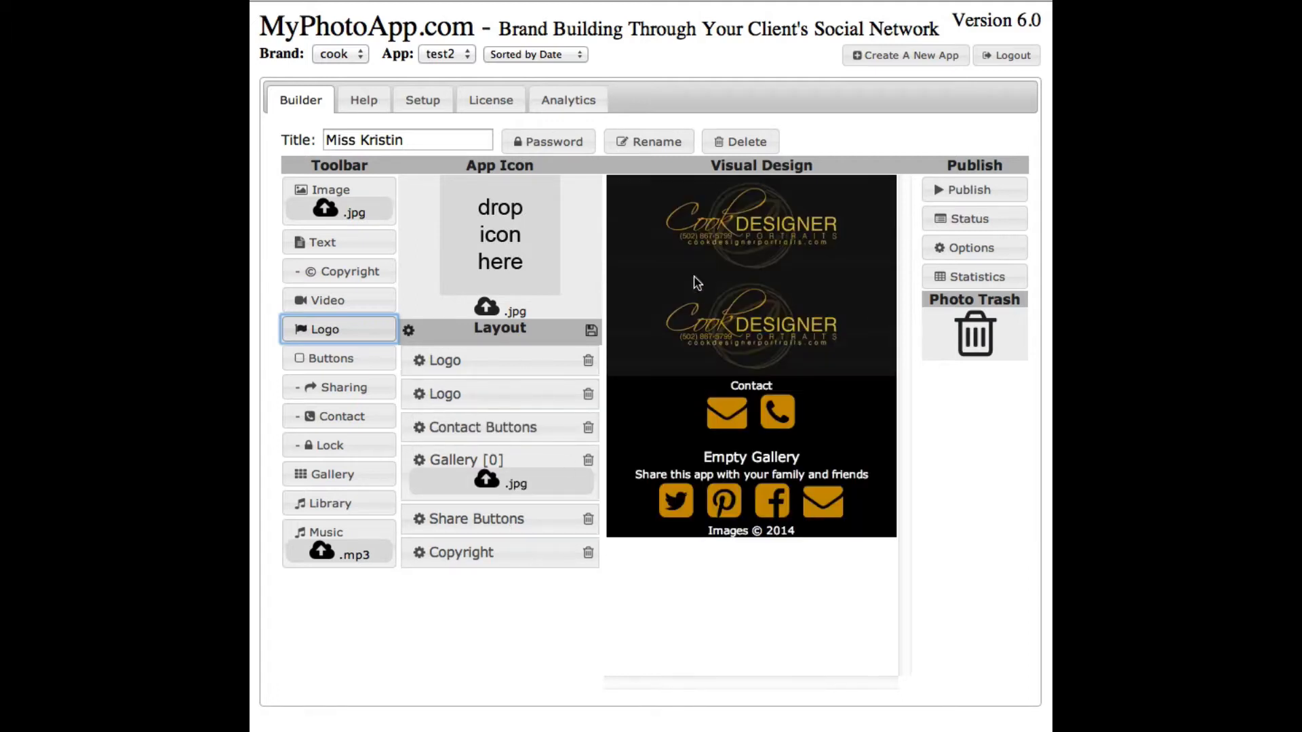
pyautogui.click(588, 395)
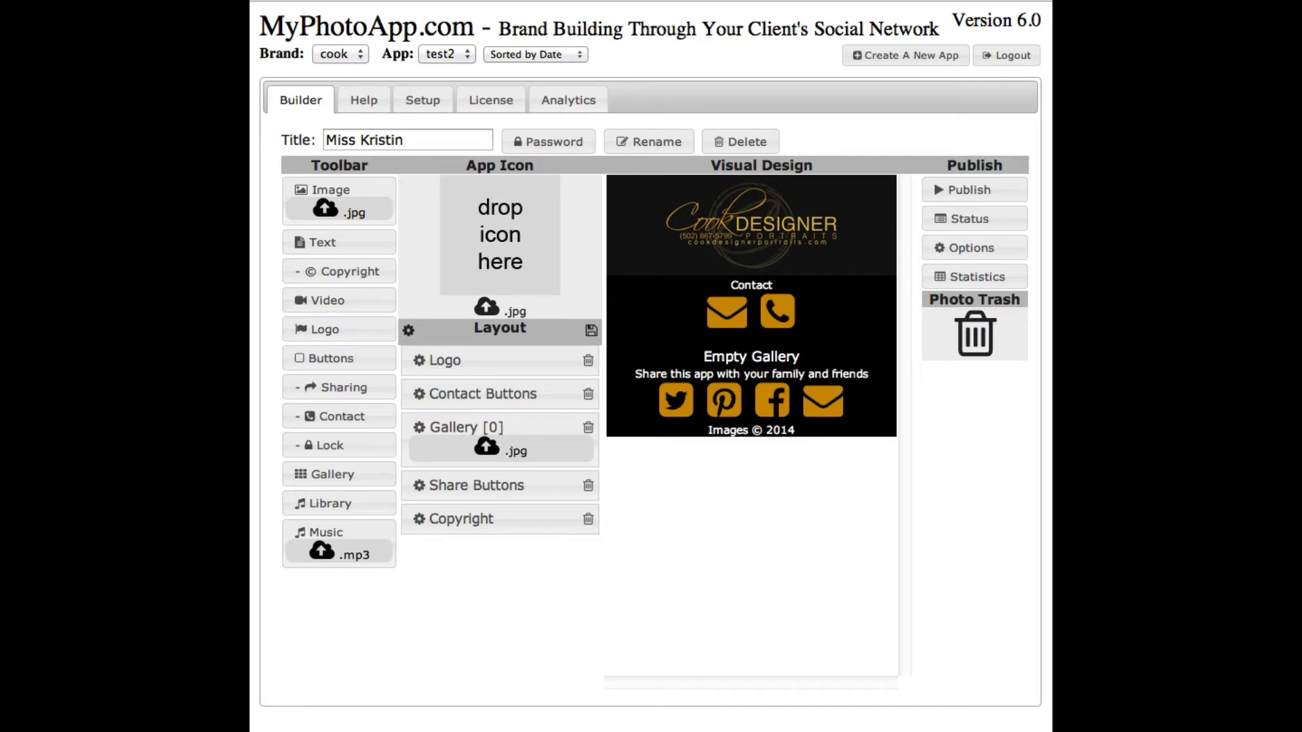
# Upload the black-and-white portrait as an Image block and place it directly below the Logo in the layout
pyautogui.moveTo(204, 190); pyautogui.dragTo(336, 211)
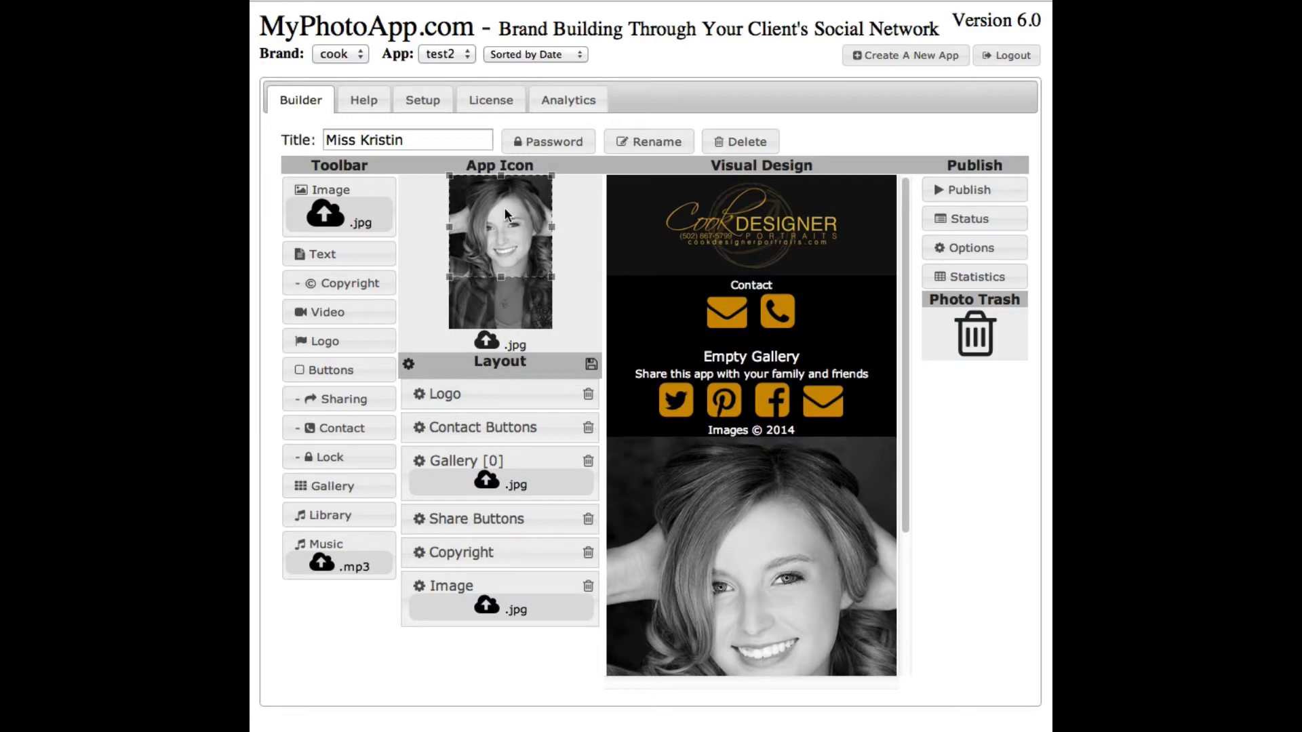
pyautogui.click(905, 473)
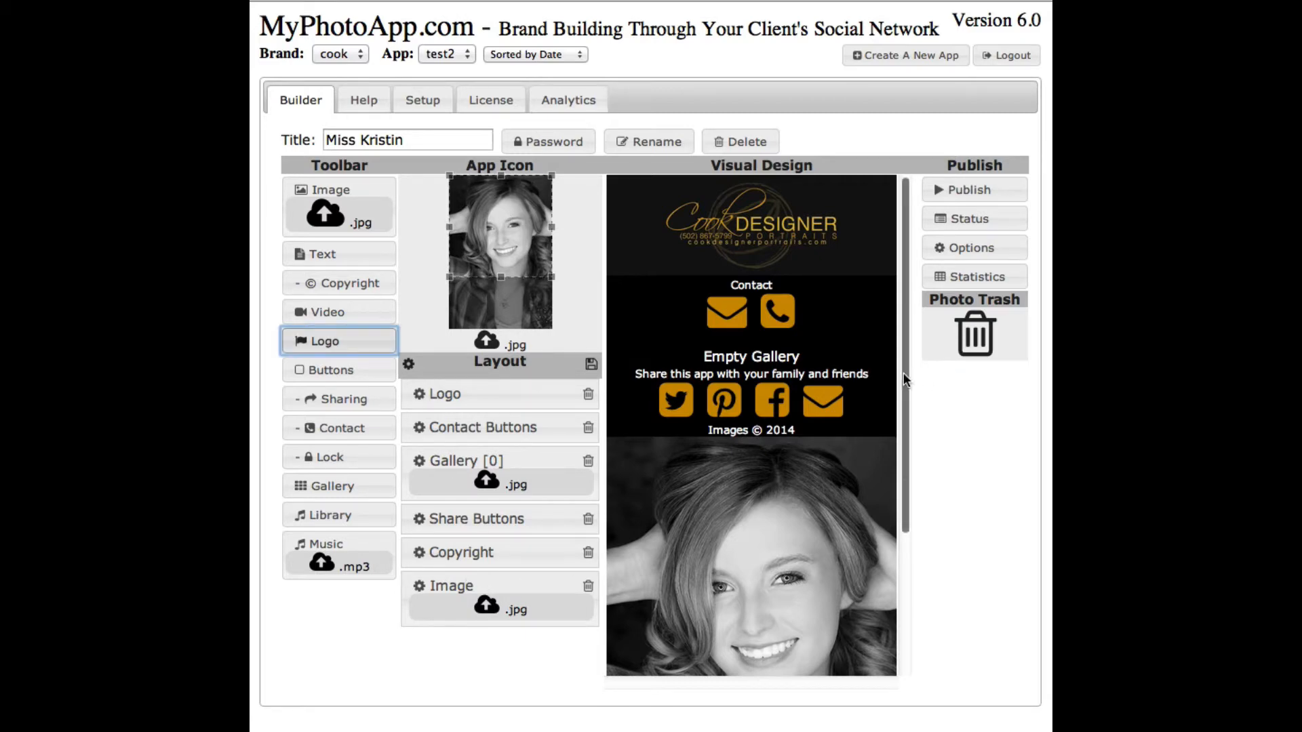
pyautogui.moveTo(903, 372); pyautogui.dragTo(904, 522)
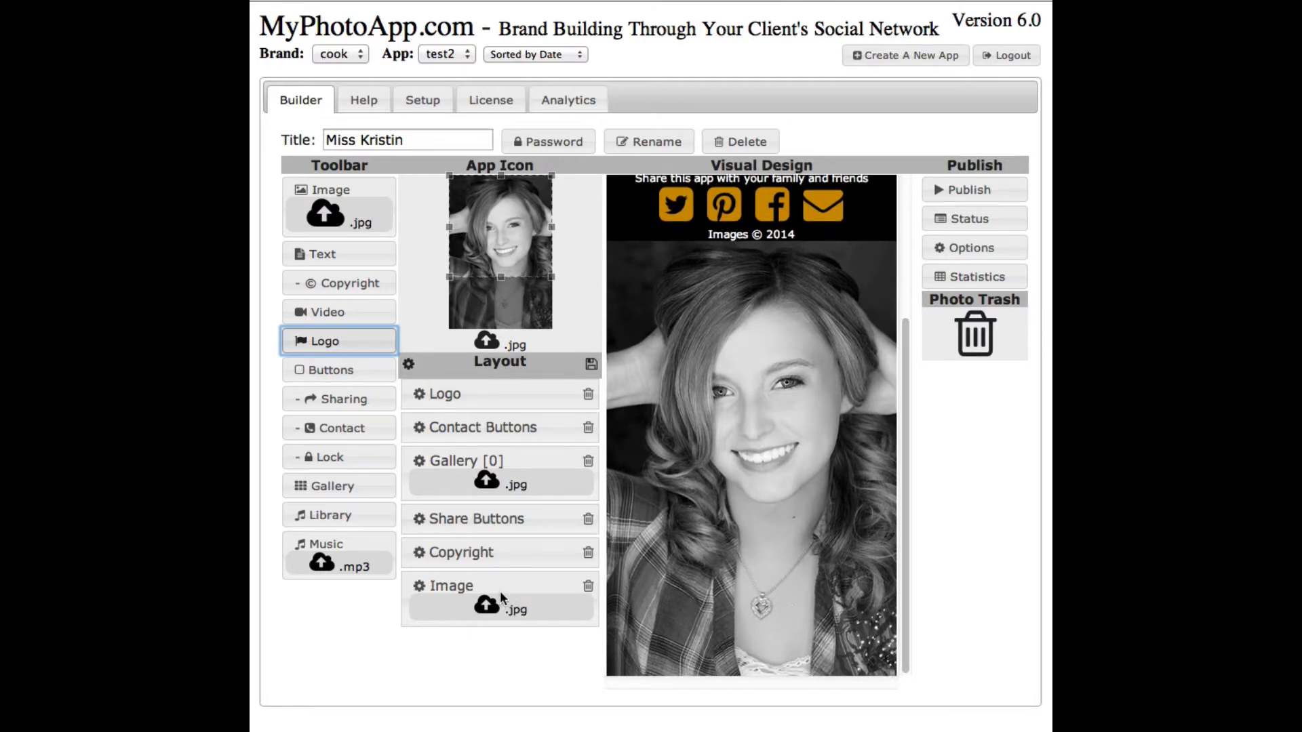
pyautogui.moveTo(505, 580); pyautogui.dragTo(498, 419)
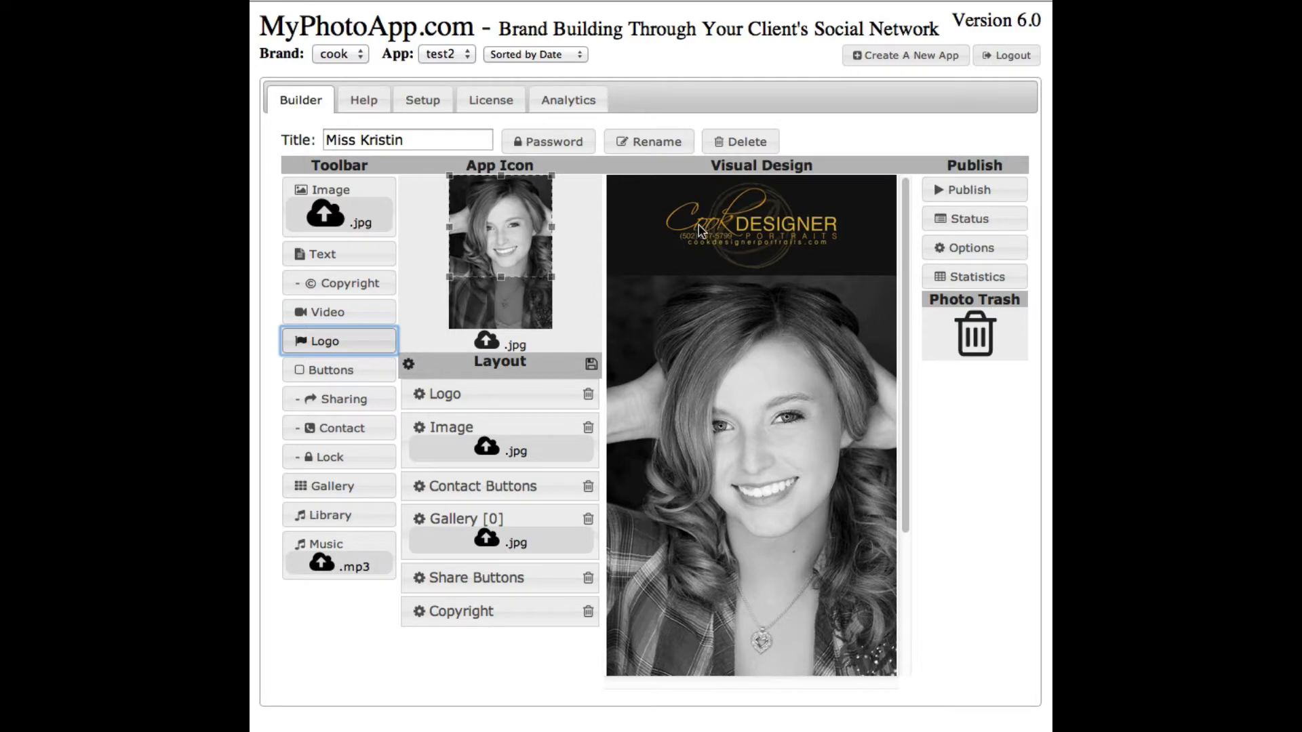
pyautogui.moveTo(905, 358); pyautogui.dragTo(887, 555)
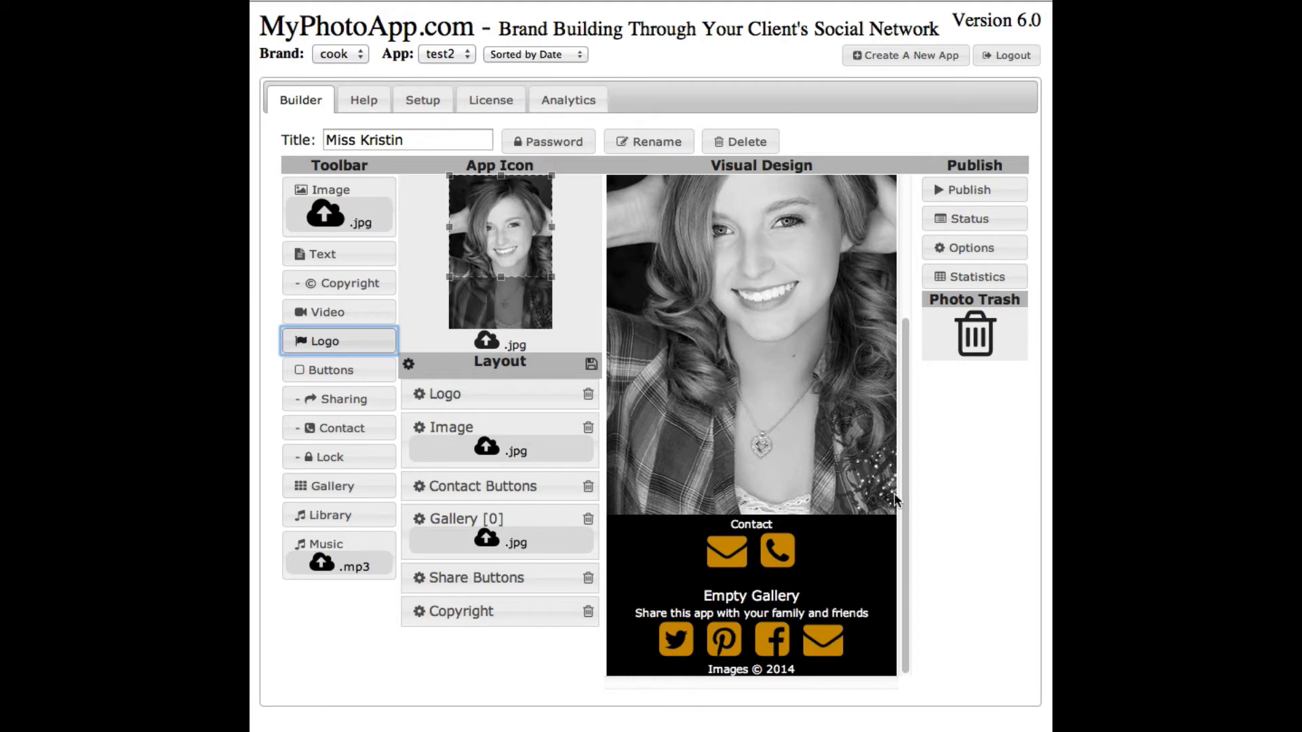
pyautogui.moveTo(901, 513); pyautogui.dragTo(910, 348)
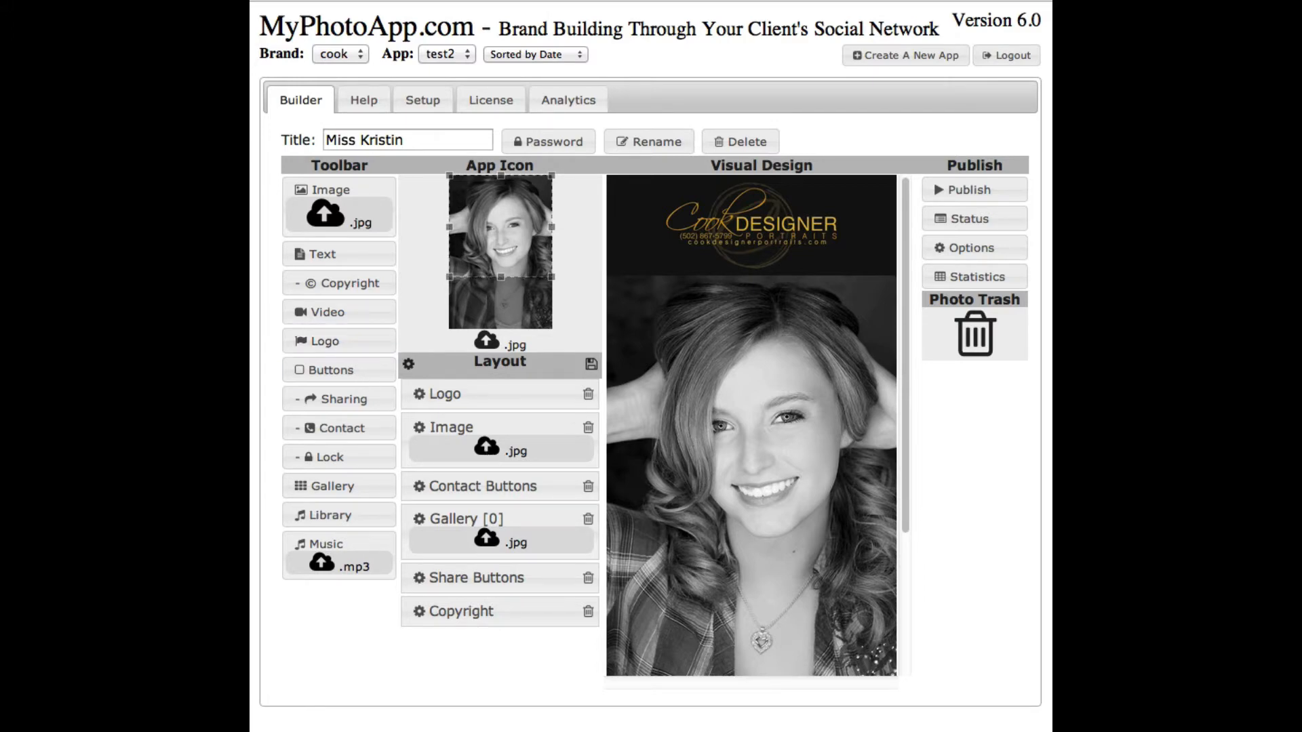
# Replace the Image block's picture with the reclining color portrait and the app icon with the landscape black-and-white portrait
pyautogui.moveTo(249, 362); pyautogui.dragTo(470, 437)
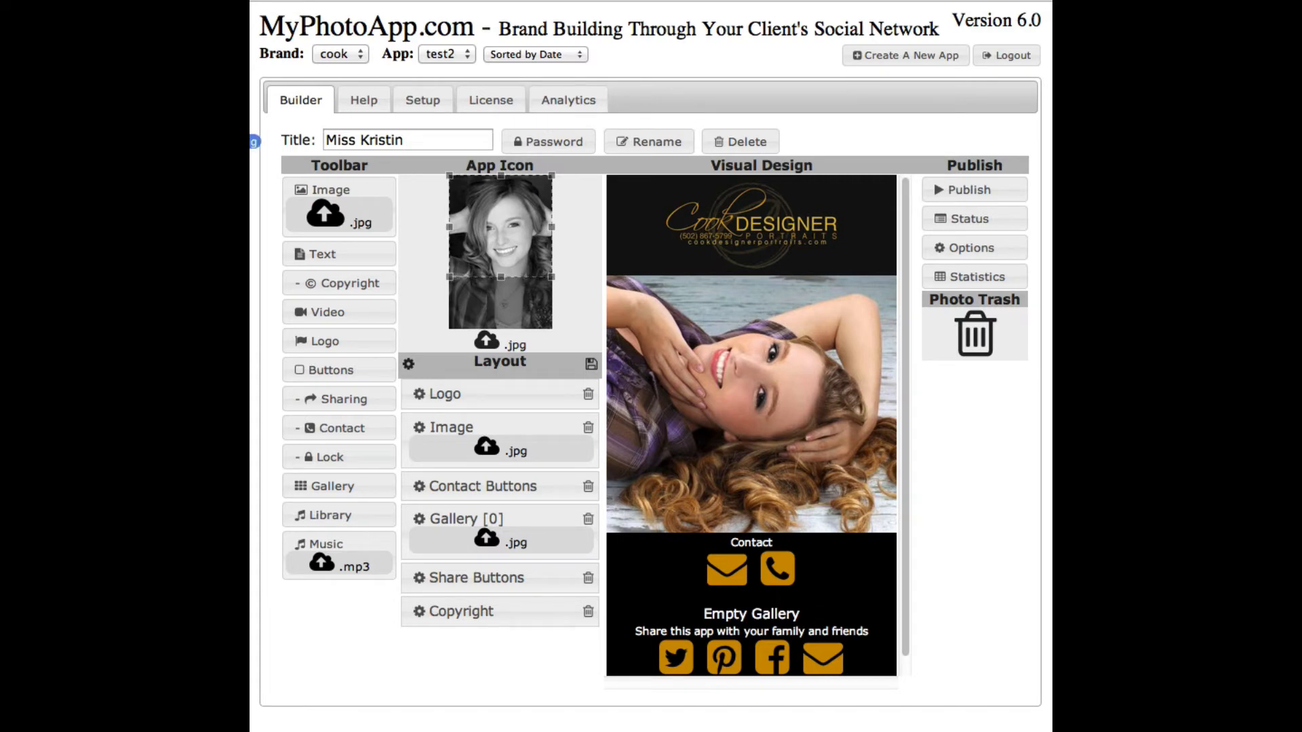
pyautogui.moveTo(255, 141); pyautogui.dragTo(495, 296)
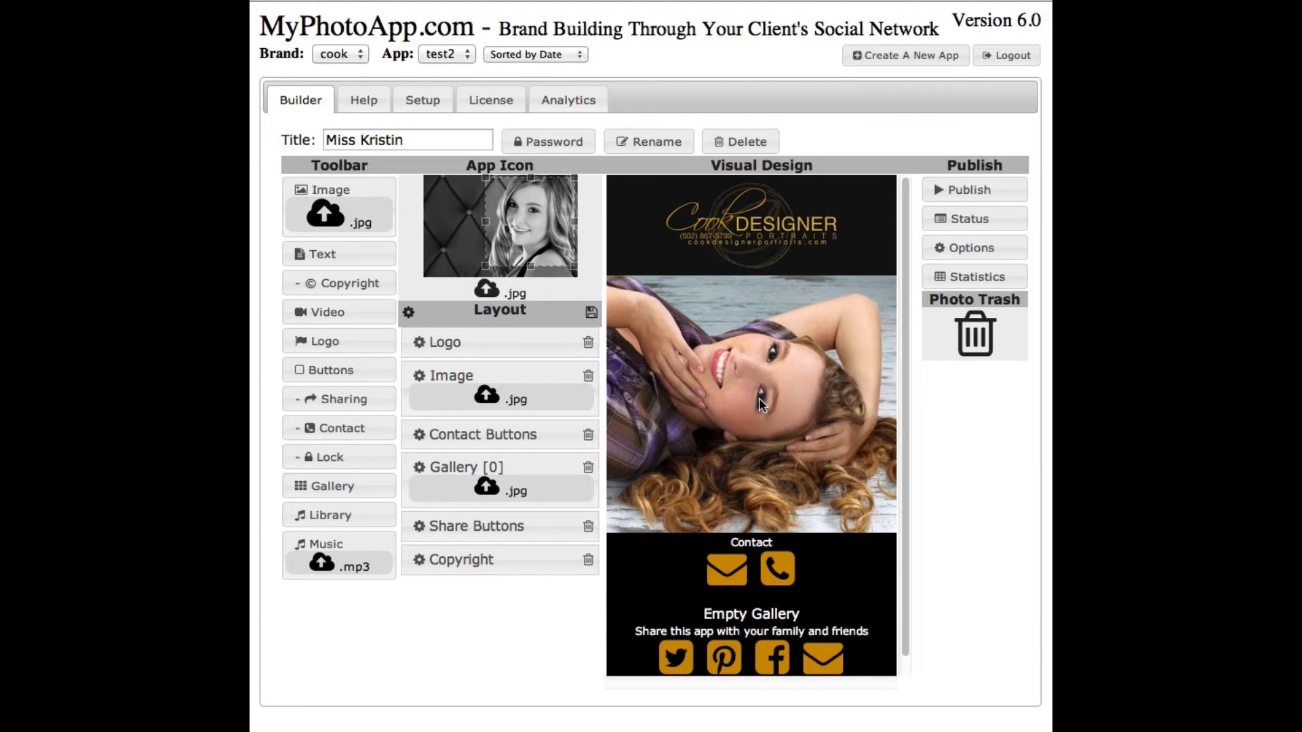
# Add a second Image block using the reclining portrait from the visual design, and delete the duplicate
pyautogui.moveTo(759, 399); pyautogui.dragTo(323, 217)
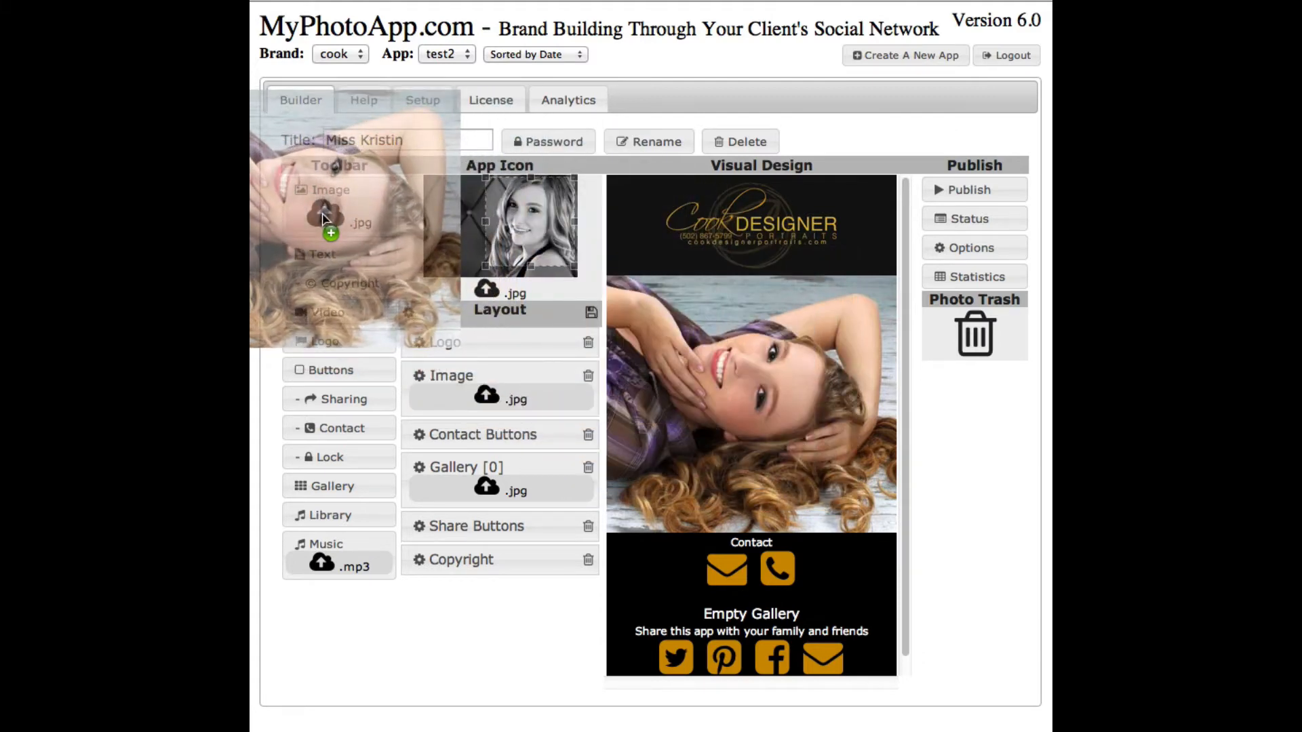
pyautogui.moveTo(323, 217); pyautogui.dragTo(323, 218)
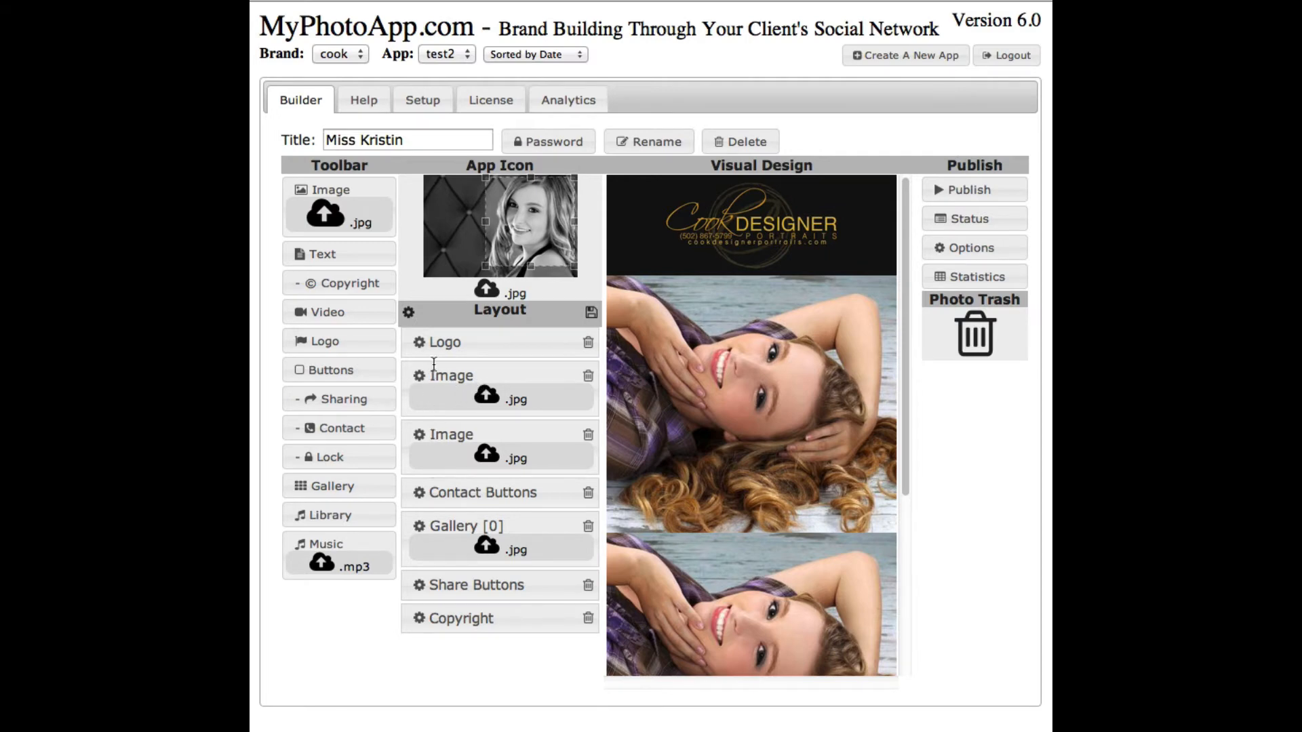
pyautogui.moveTo(904, 325); pyautogui.dragTo(909, 393)
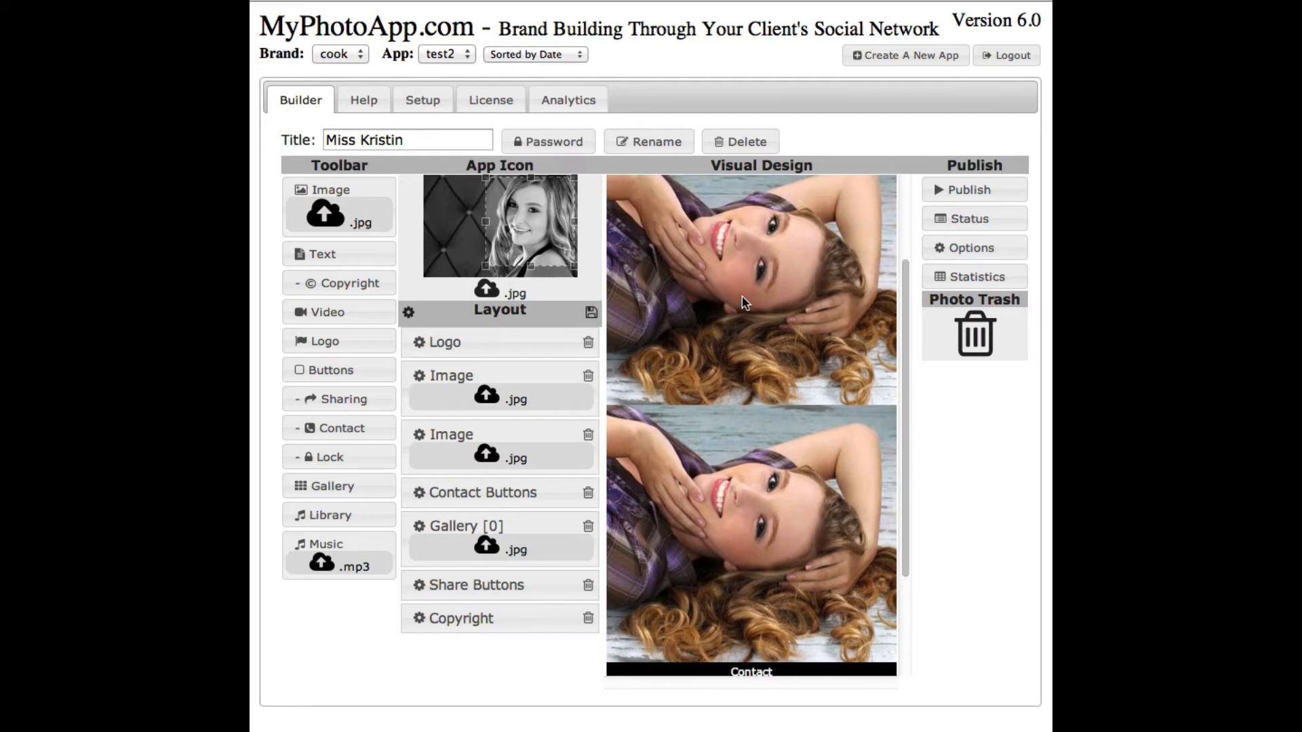
pyautogui.moveTo(901, 517); pyautogui.dragTo(894, 405)
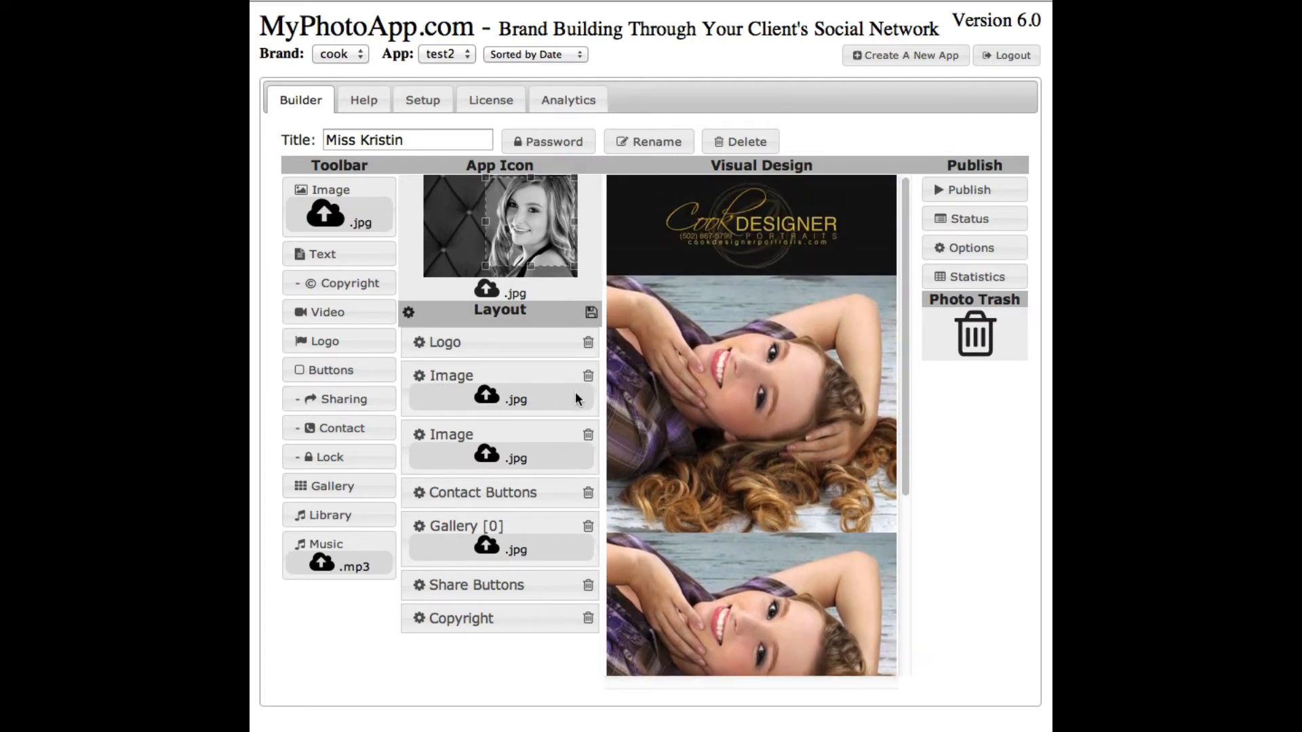
pyautogui.click(588, 435)
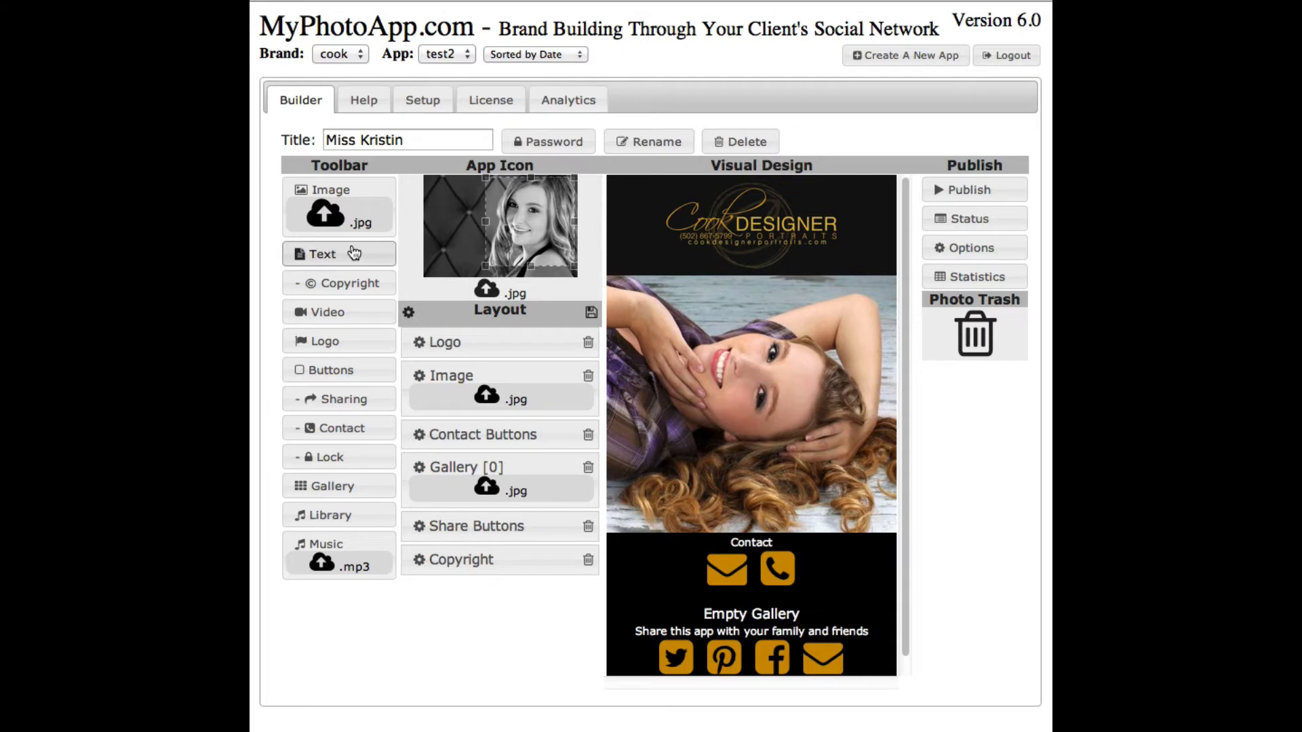
# Start a new Text block and enter the text "Ask about our specials!!!"
pyautogui.click(324, 256)
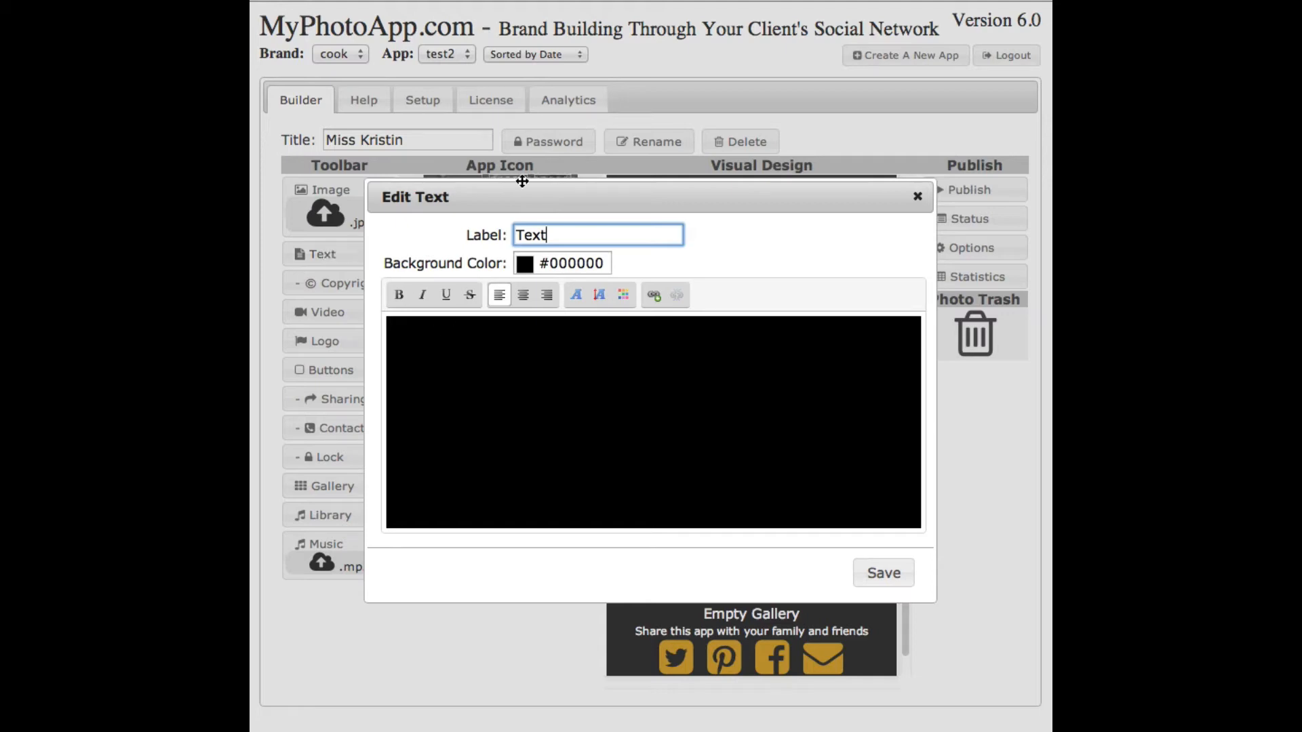
pyautogui.click(410, 337)
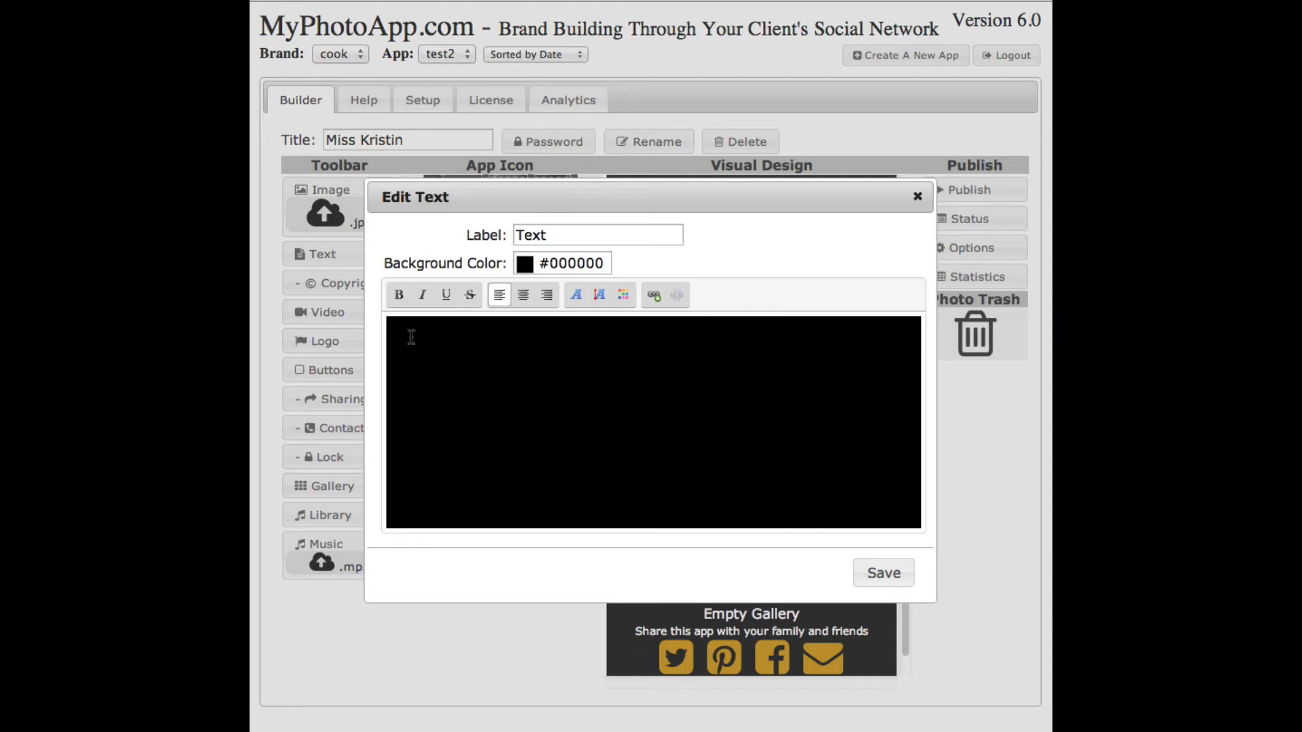
pyautogui.write('Ask about our Spe')
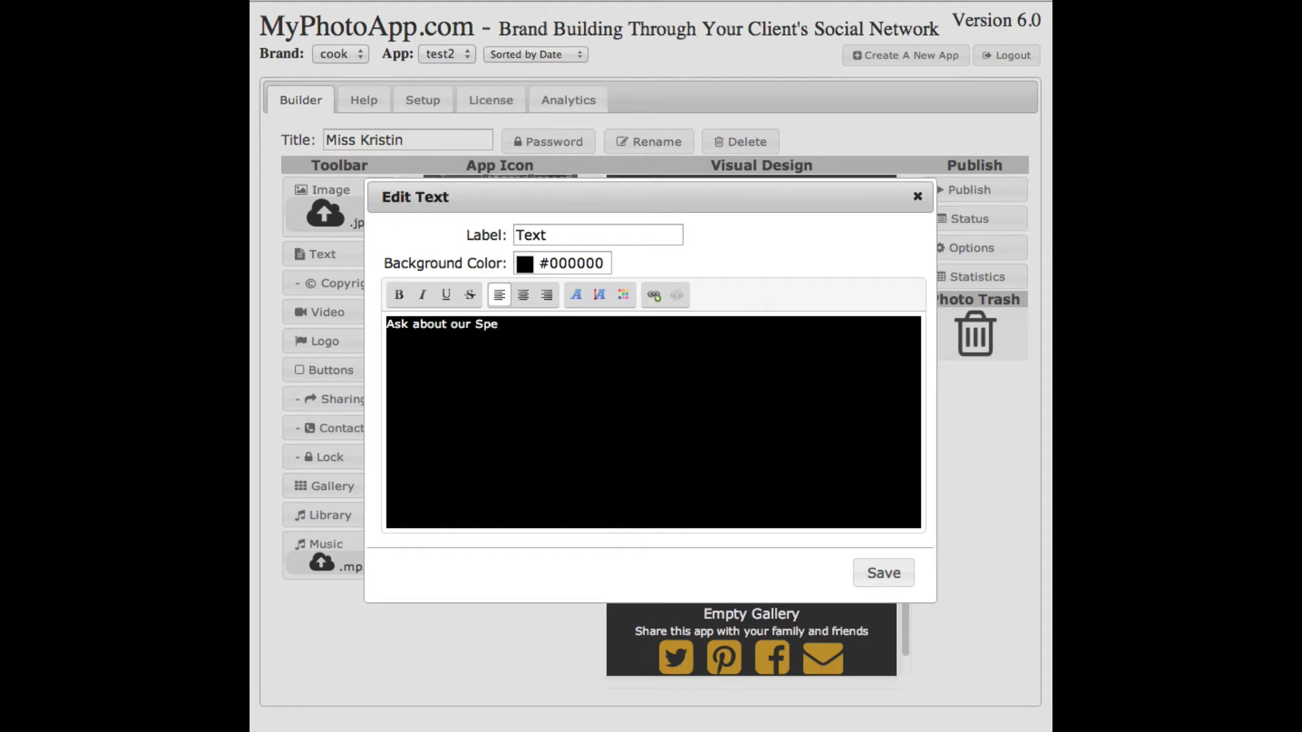
pyautogui.press('BackSpace')
pyautogui.press('BackSpace')
pyautogui.press('BackSpace')
pyautogui.write('spefi')
pyautogui.press('BackSpace')
pyautogui.press('BackSpace')
pyautogui.write('cials!!!')
# Center the text "Ask about our specials!!!" and set its font size to 4
pyautogui.moveTo(549, 335); pyautogui.dragTo(369, 318)
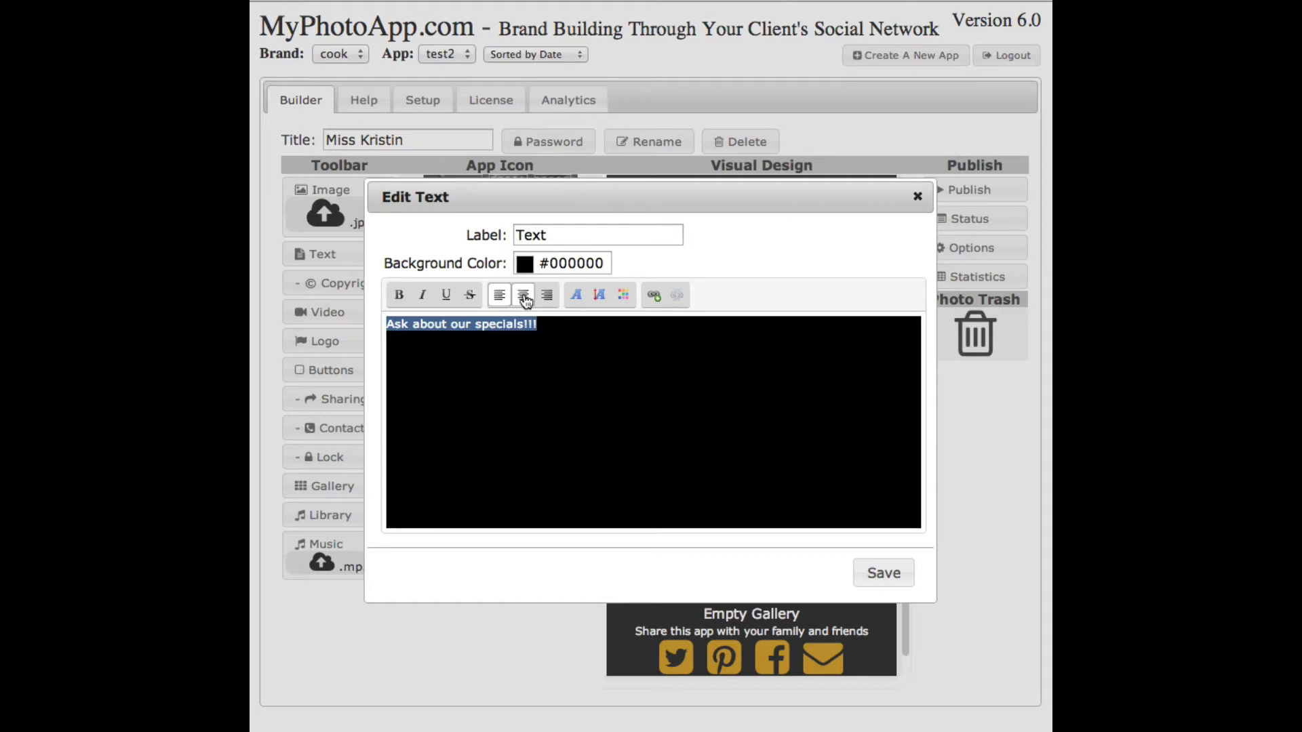
pyautogui.click(524, 296)
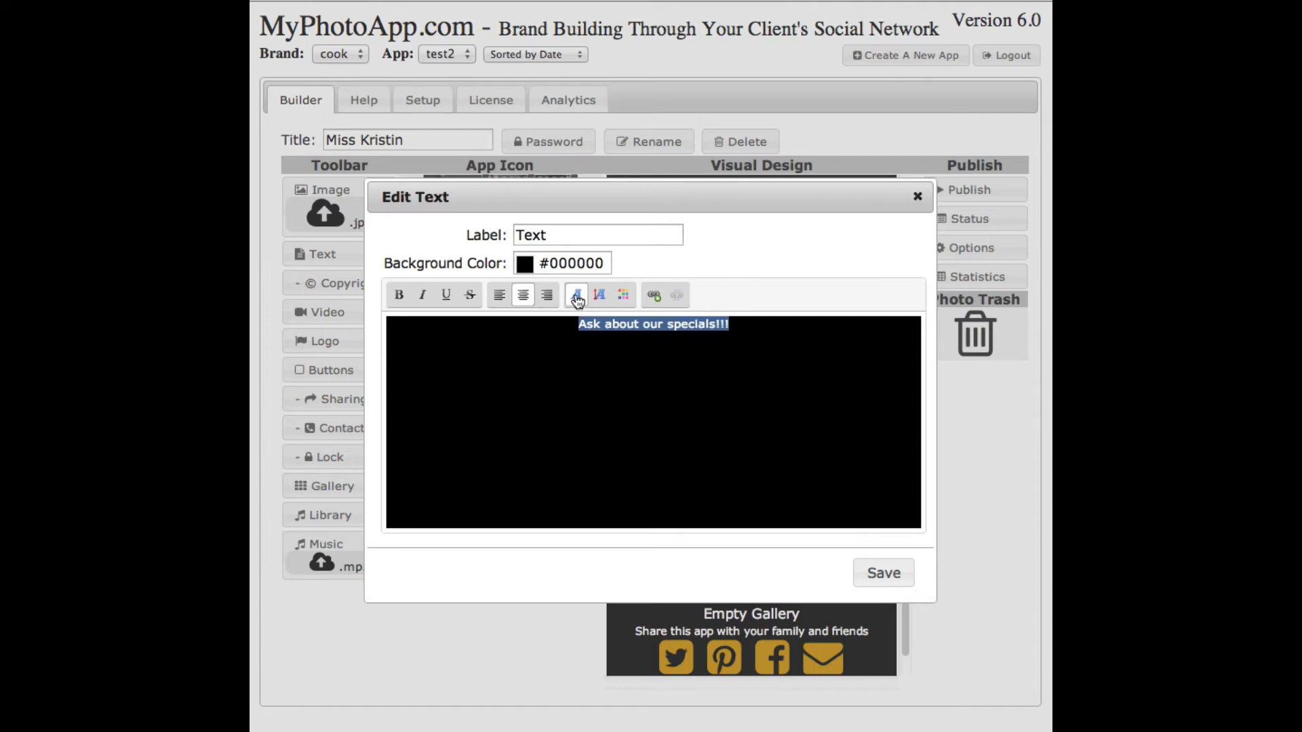
pyautogui.click(599, 297)
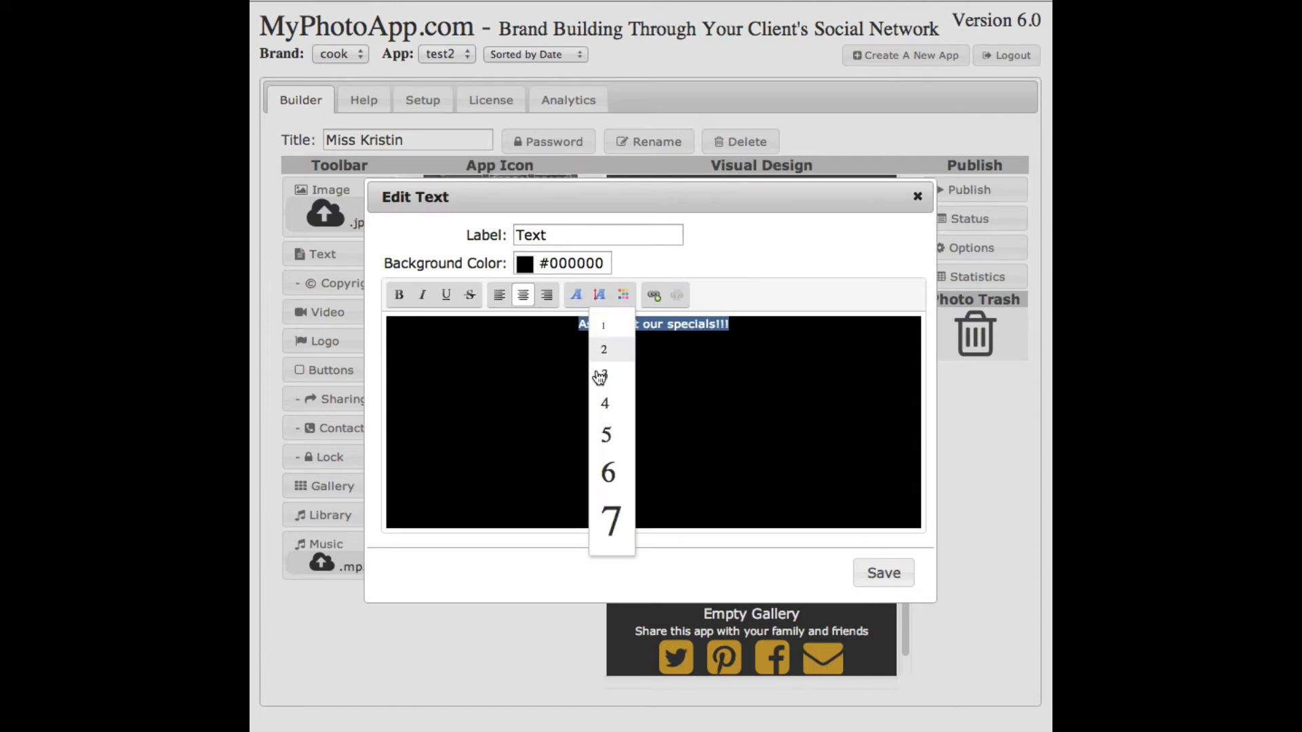
pyautogui.click(606, 406)
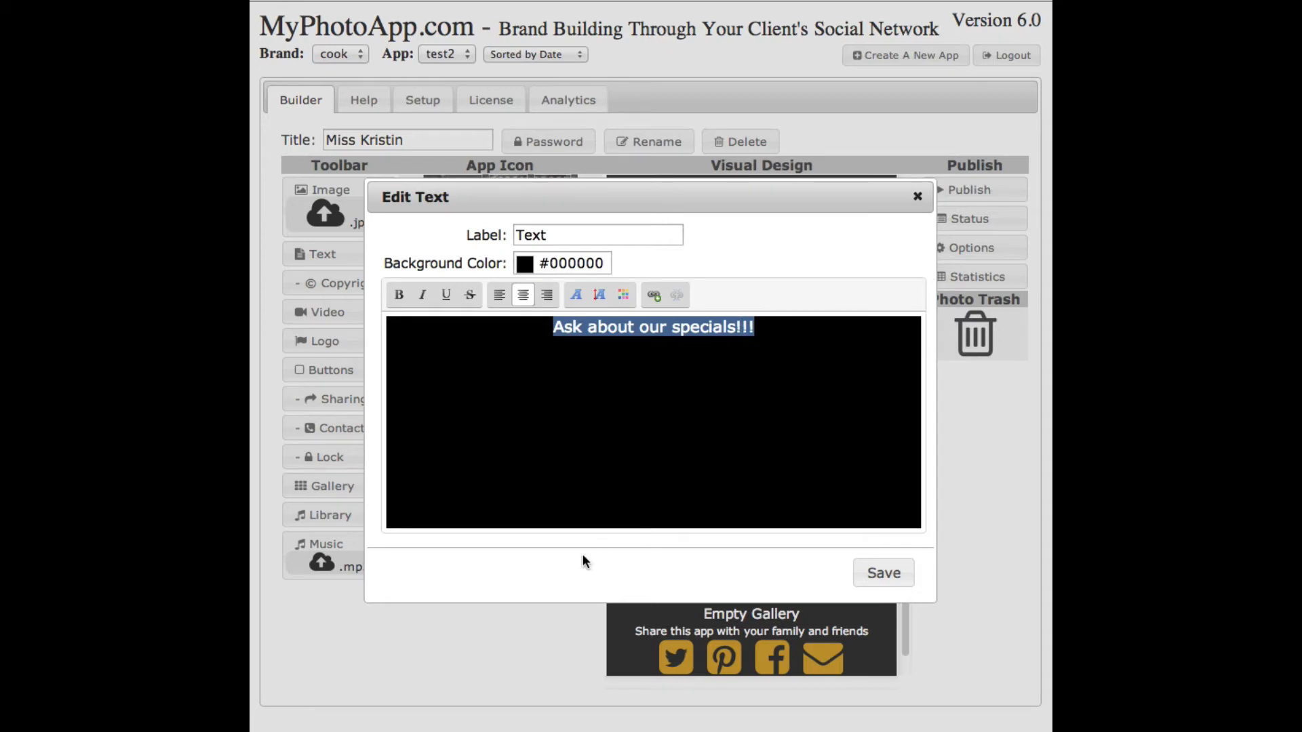
# Add a new line reading "Don't Delay!!!" below the specials text
pyautogui.click(762, 326)
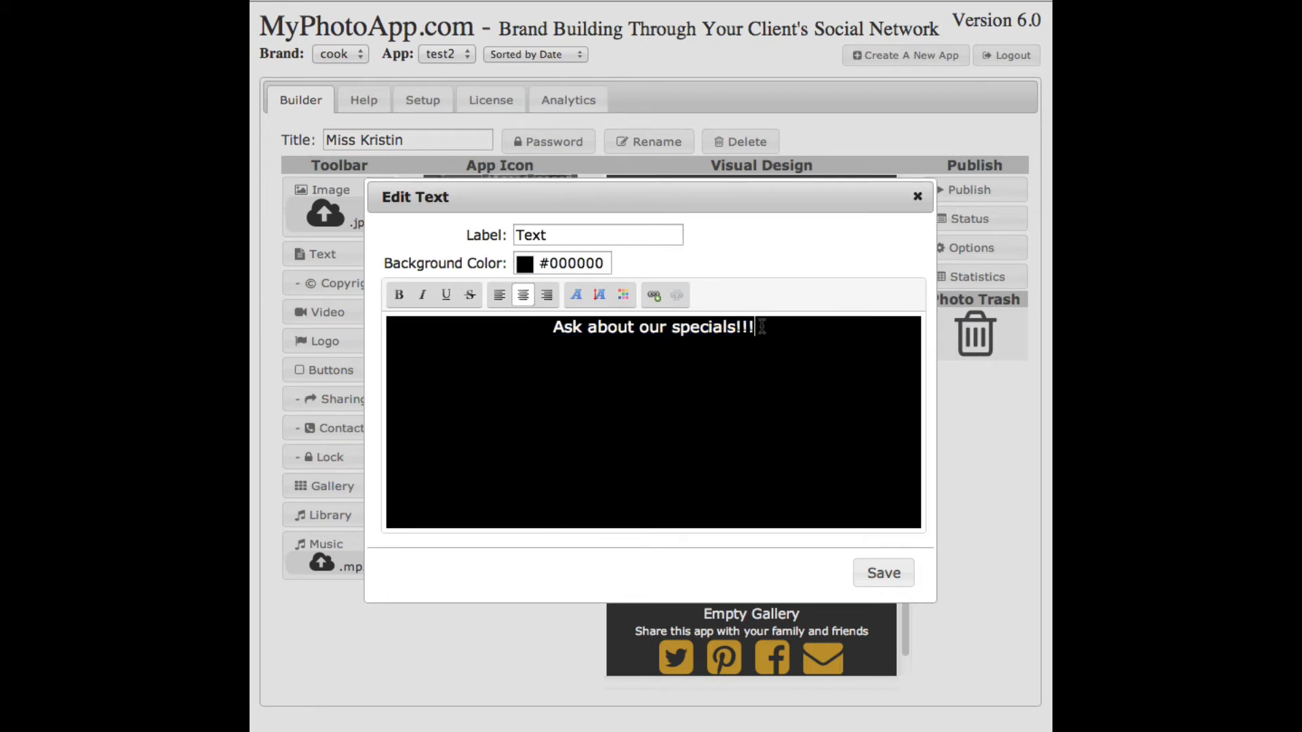
pyautogui.press('Return')
pyautogui.write("Don't De")
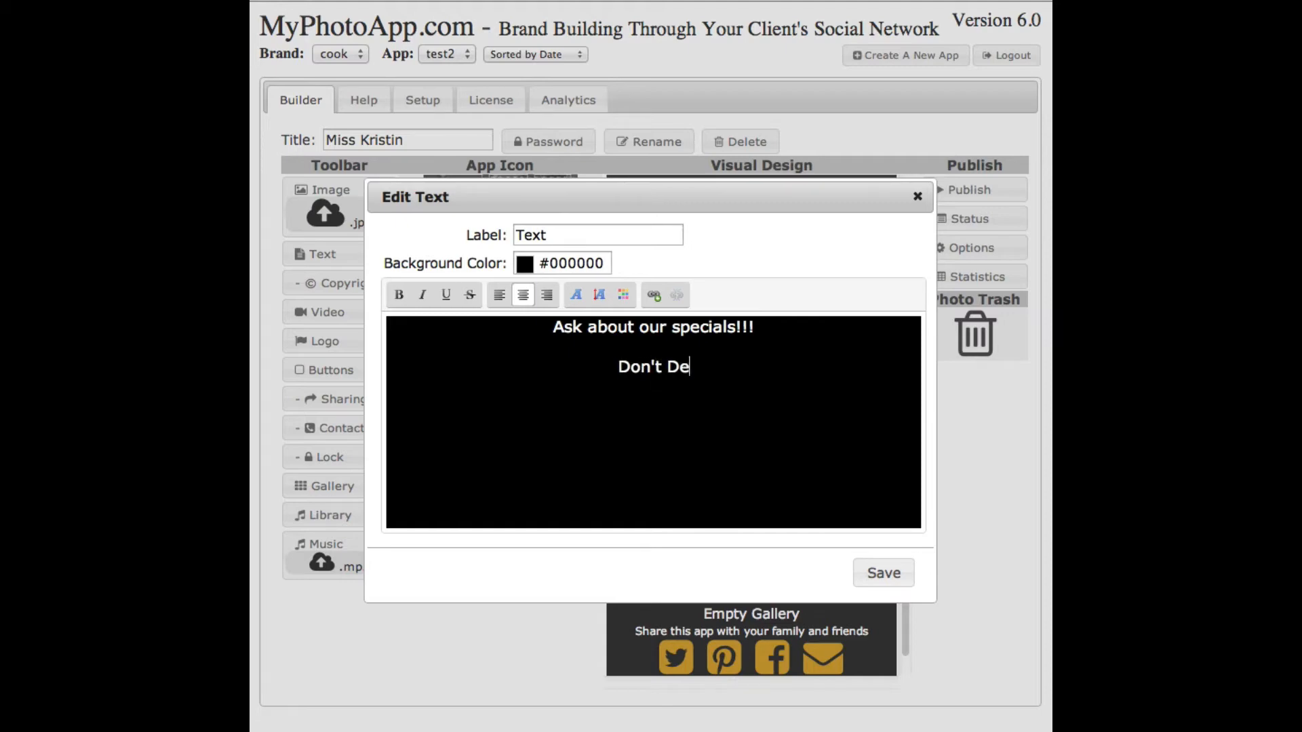
pyautogui.write('lay!!!')
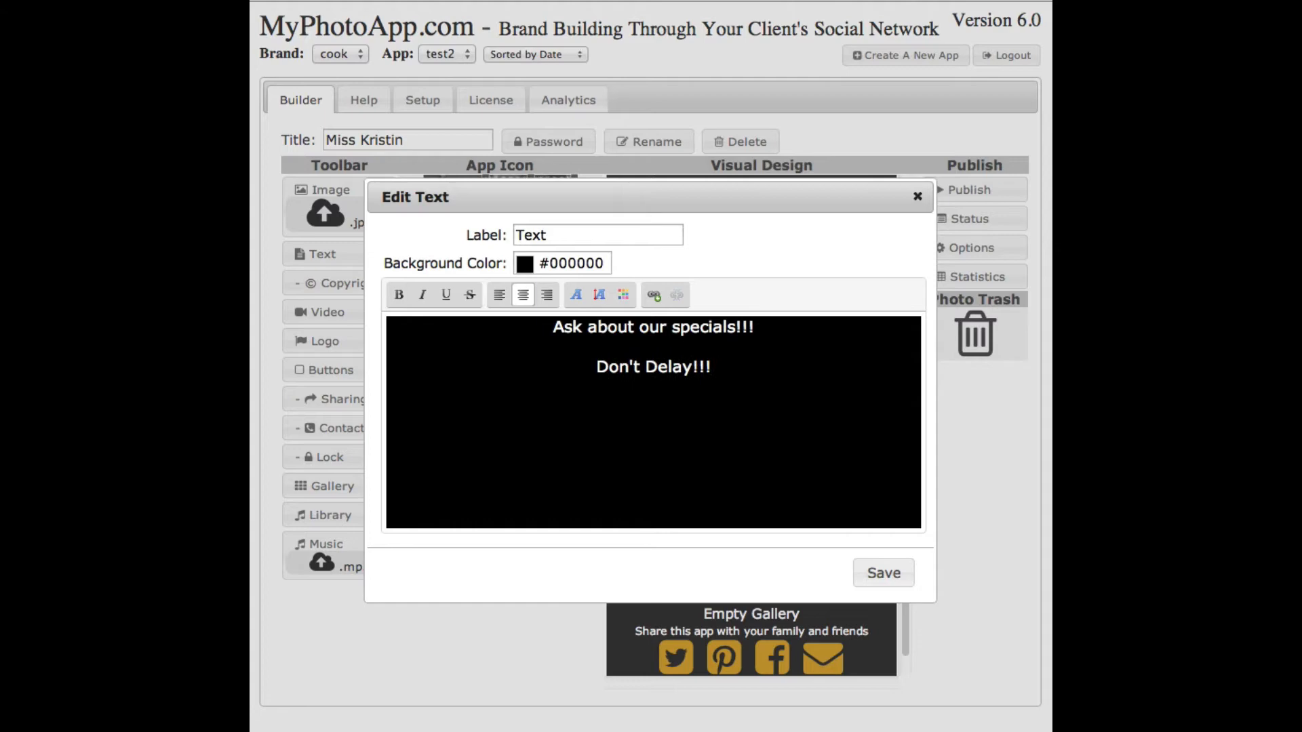
# Set the "Don't Delay!!!" line to font size 5 and make it bold
pyautogui.moveTo(712, 369); pyautogui.dragTo(619, 377)
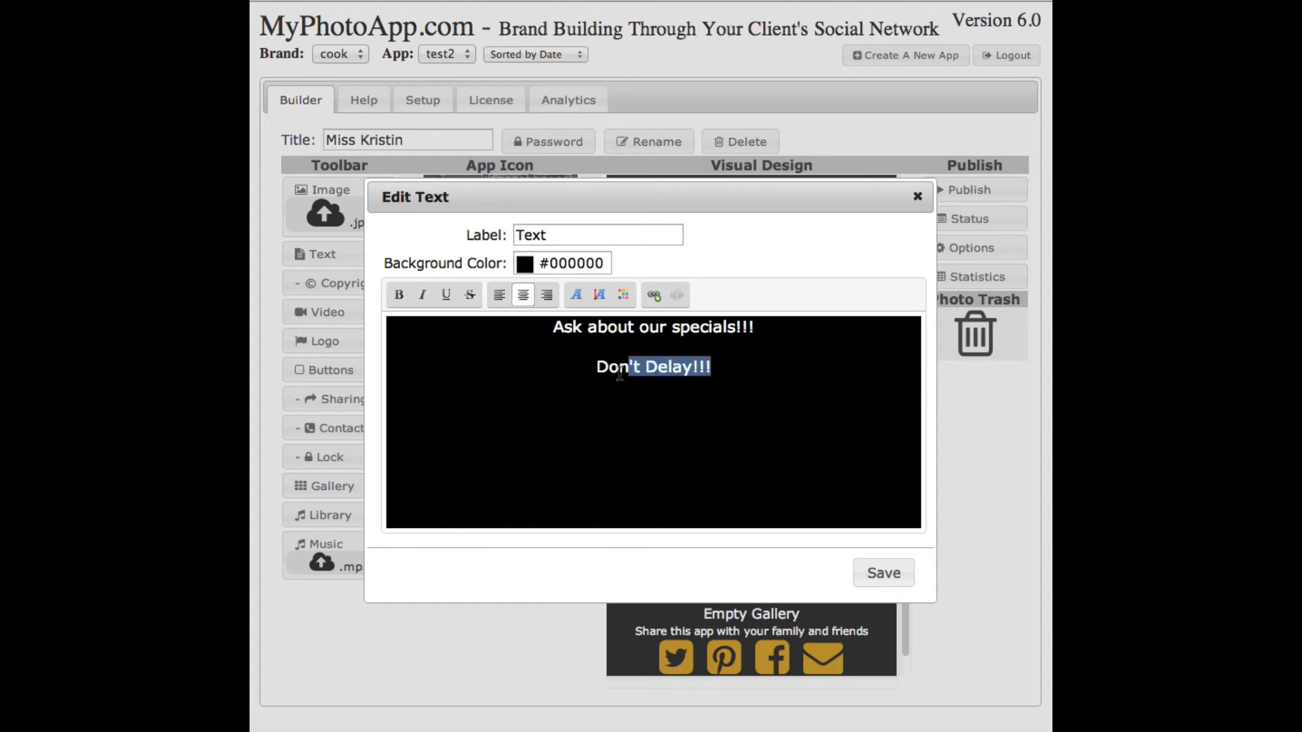
pyautogui.click(599, 378)
pyautogui.tripleClick(599, 379)
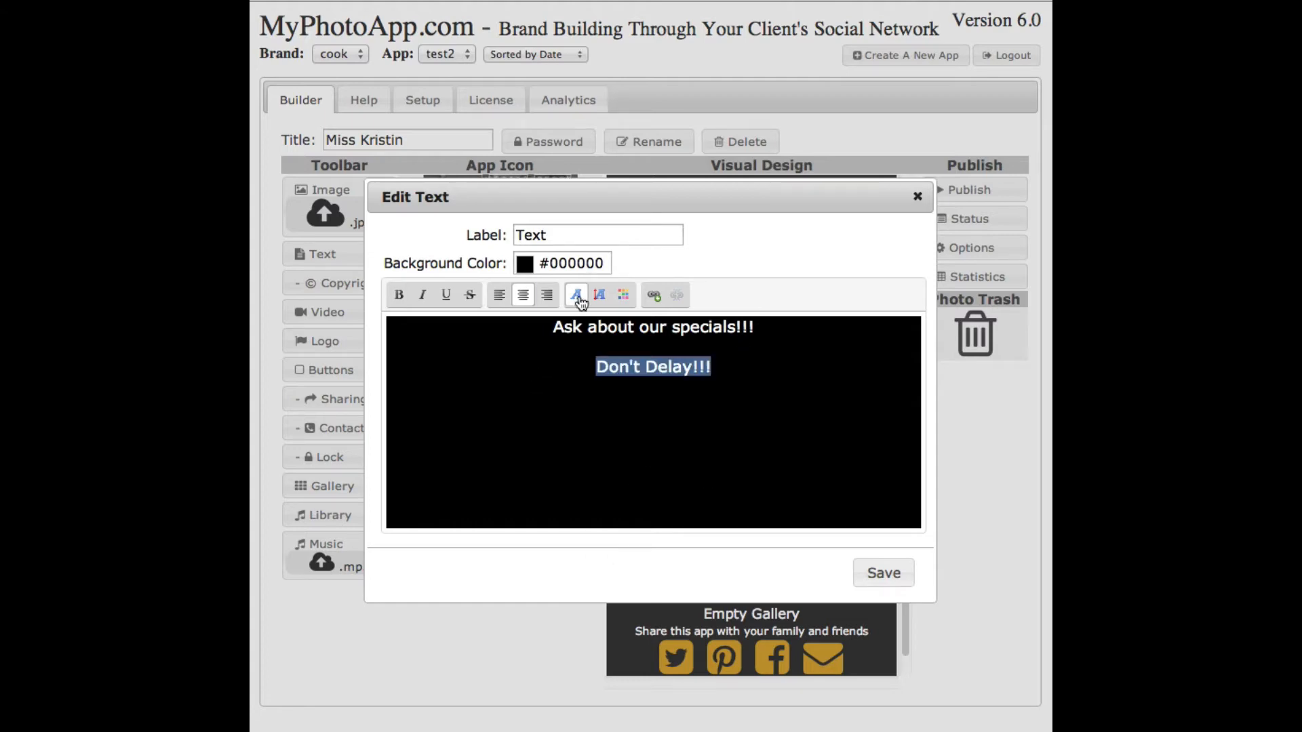
pyautogui.click(597, 297)
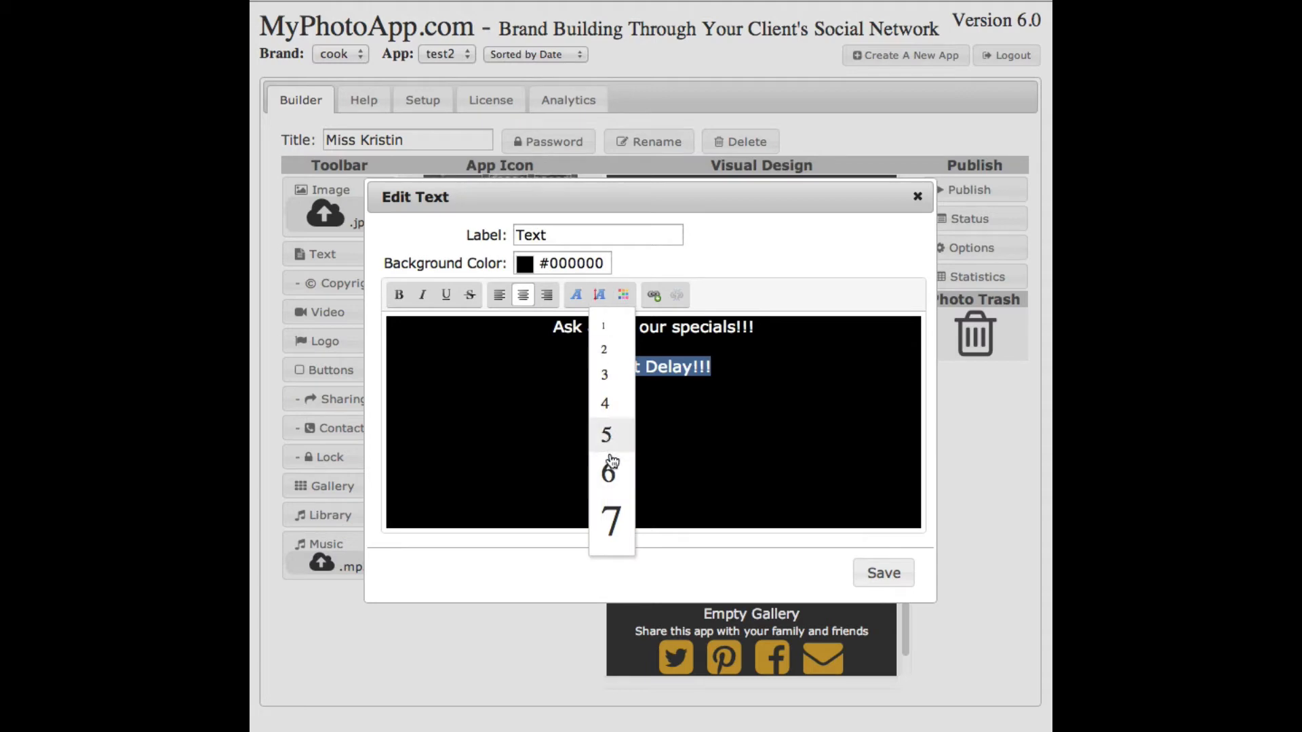
pyautogui.click(608, 440)
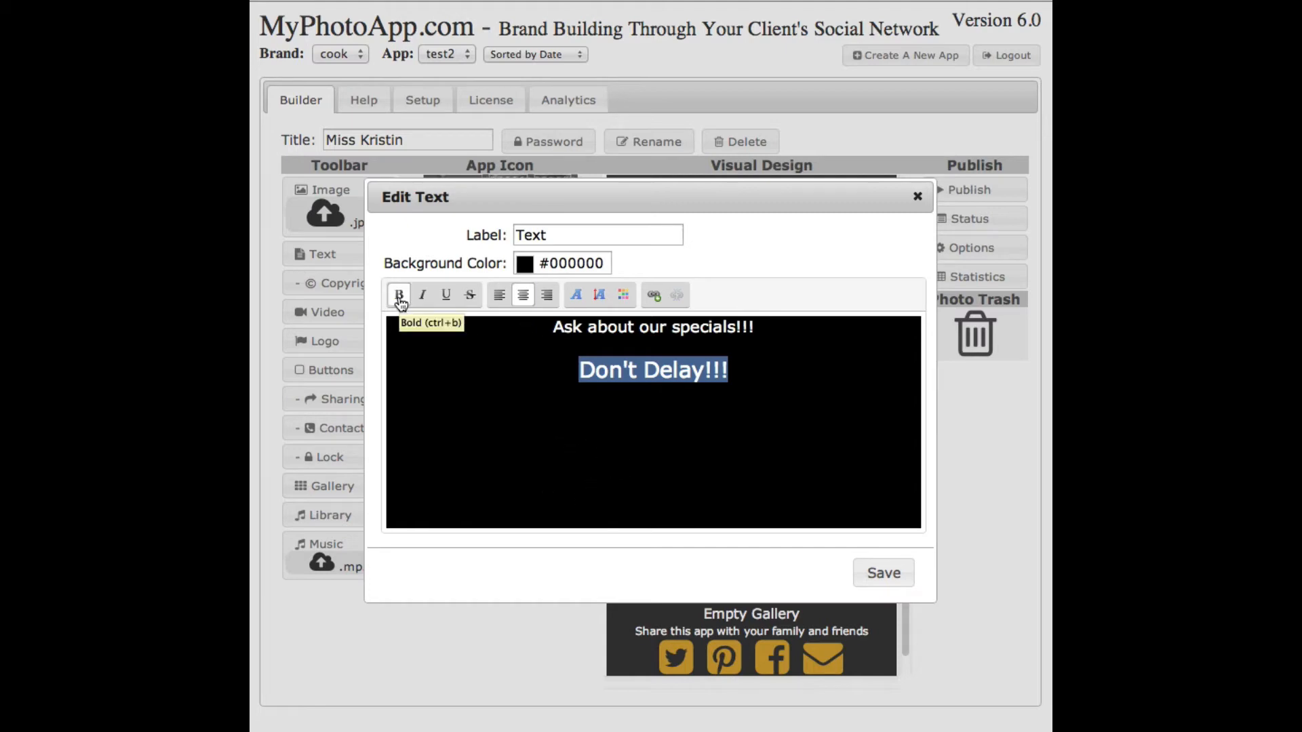
pyautogui.click(400, 296)
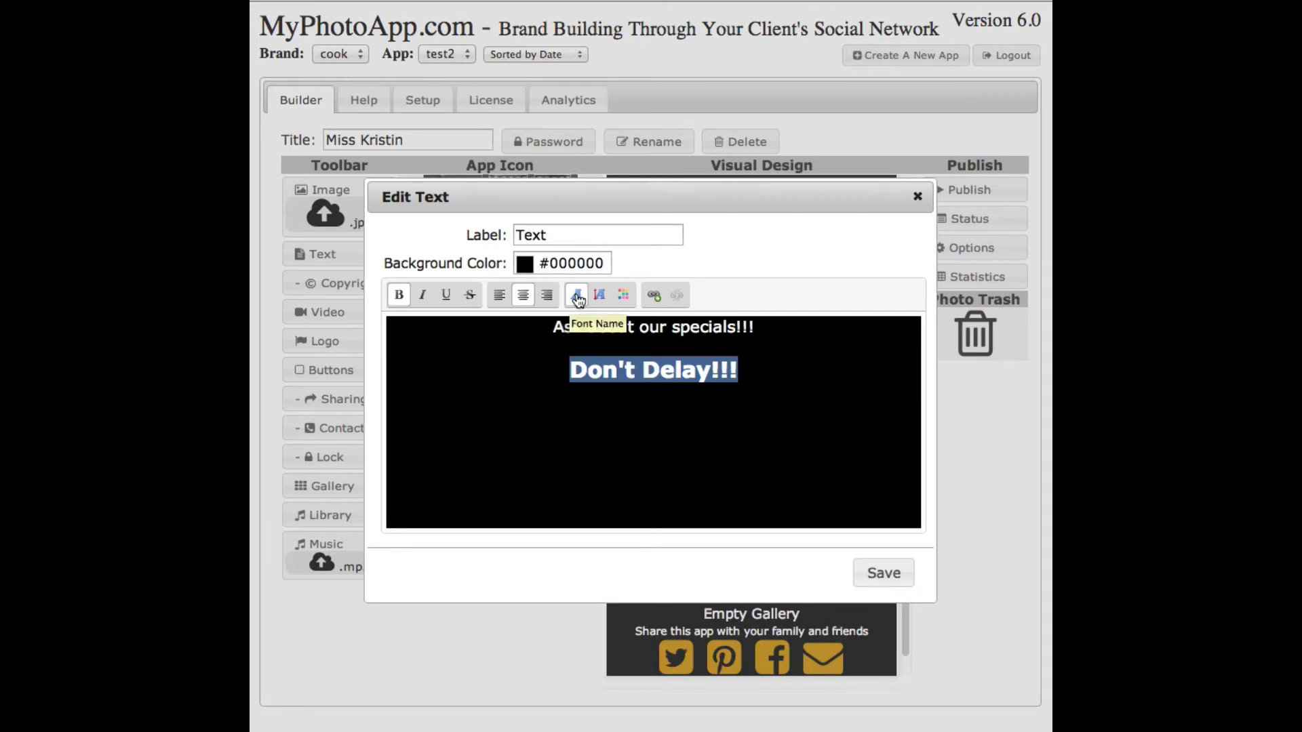
# Change the "Don't Delay!!!" line to the Comic Sans MS font and color it golden yellow
pyautogui.click(577, 296)
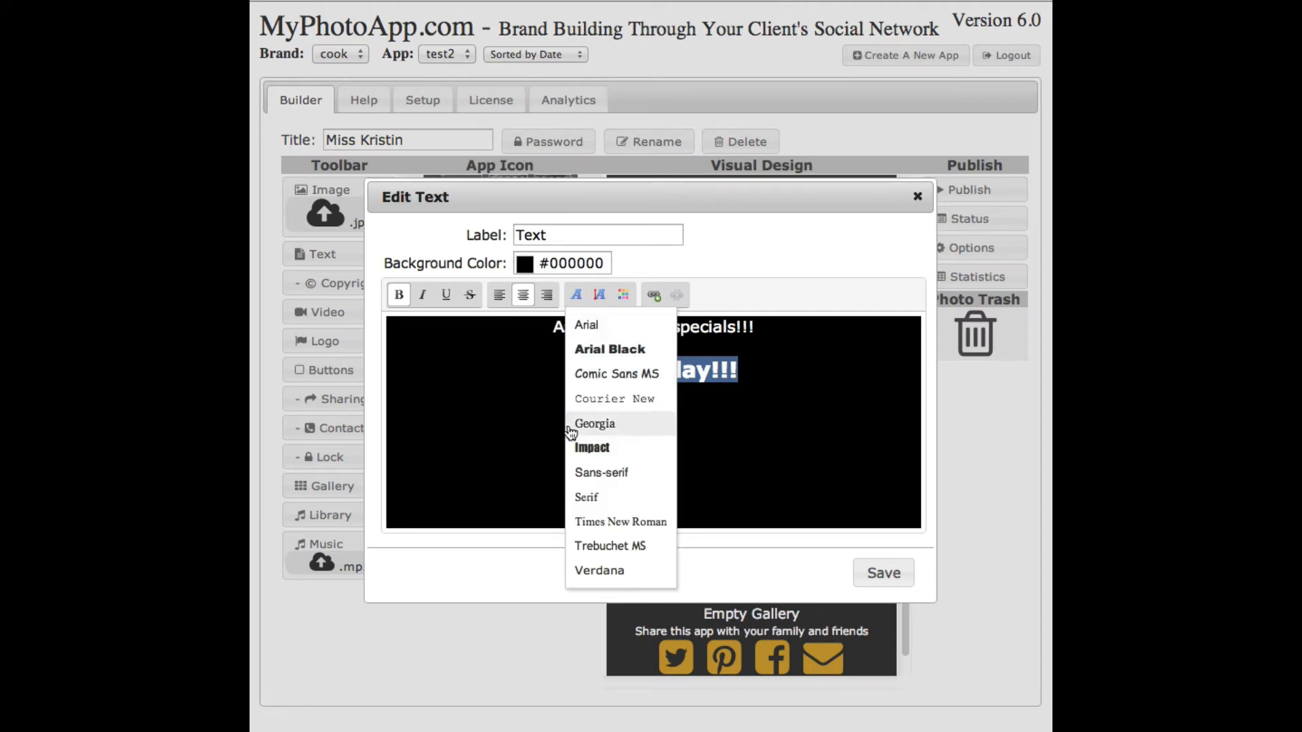
pyautogui.click(601, 353)
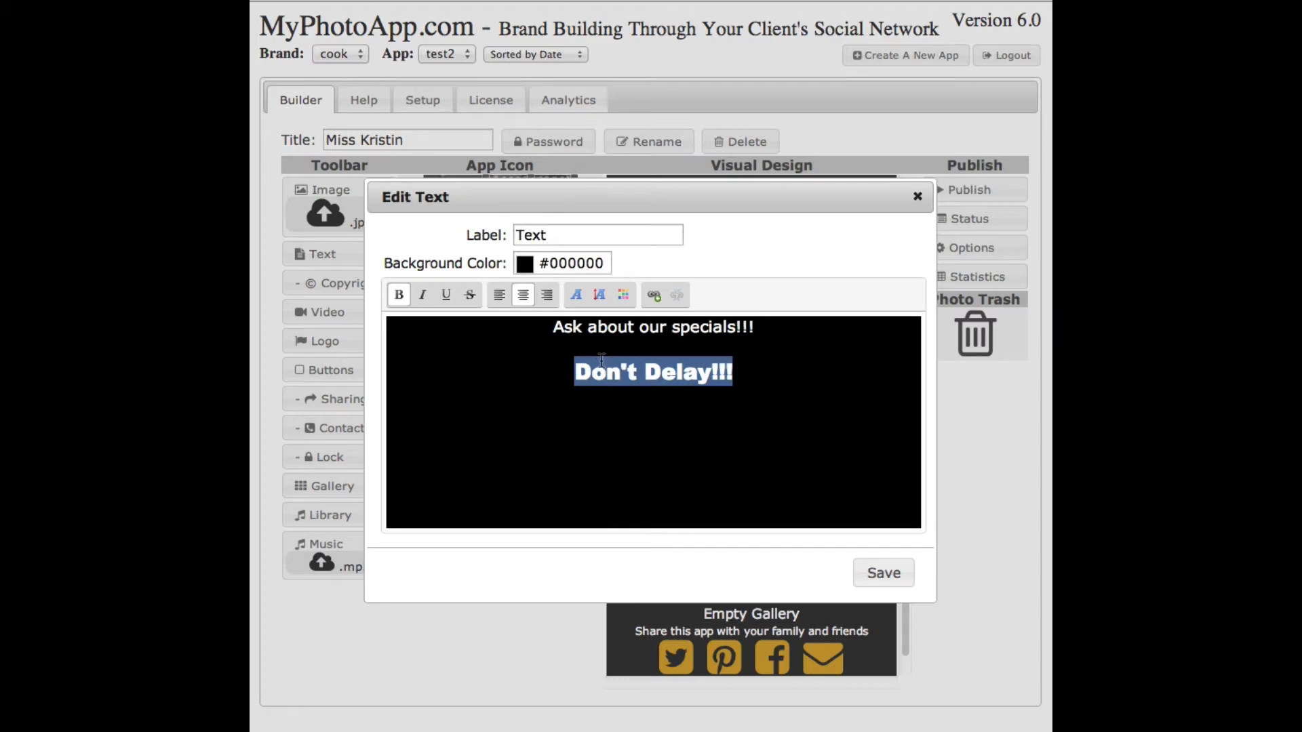
pyautogui.click(577, 296)
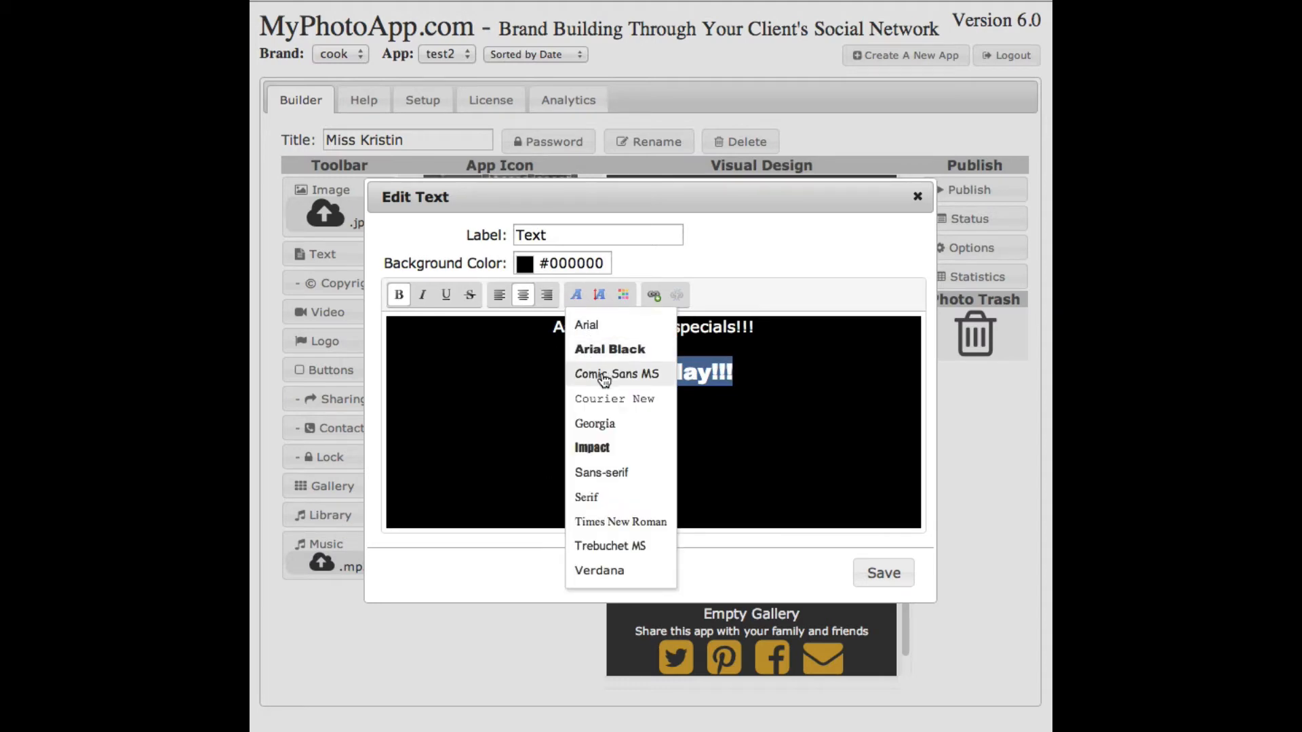
pyautogui.click(604, 376)
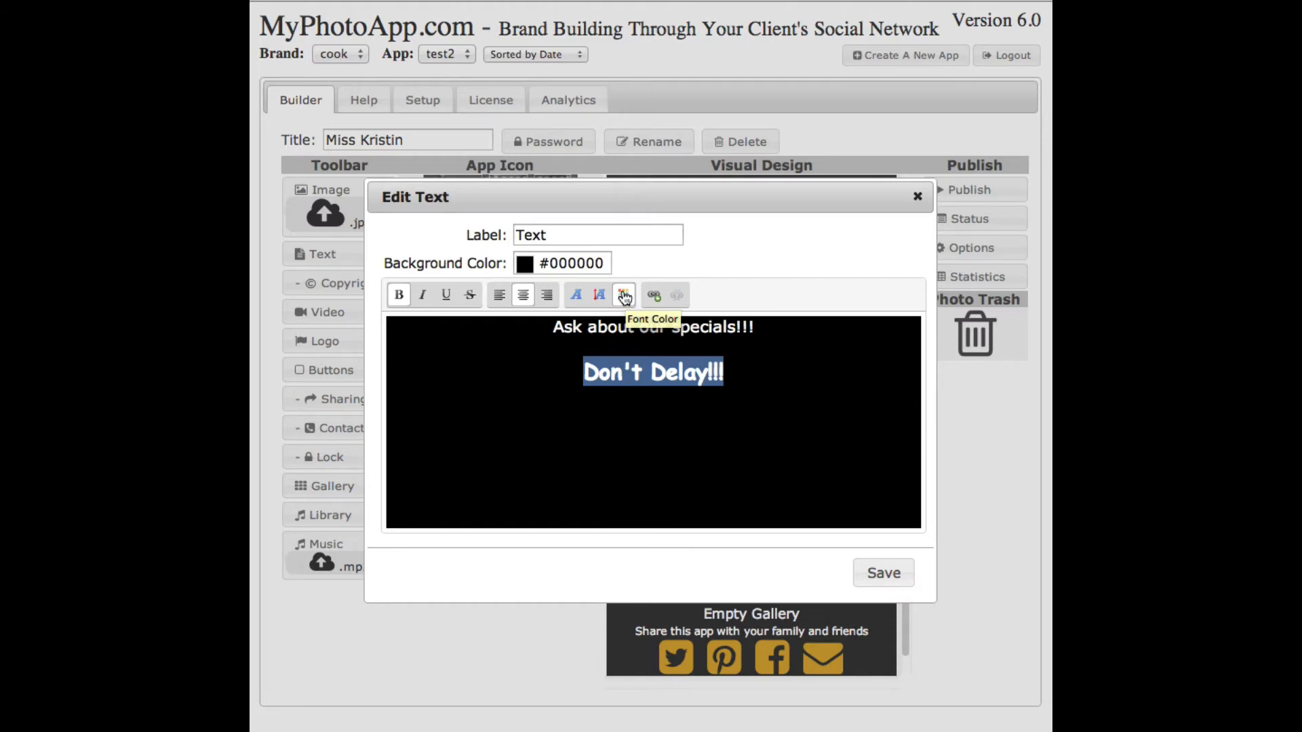
pyautogui.click(624, 296)
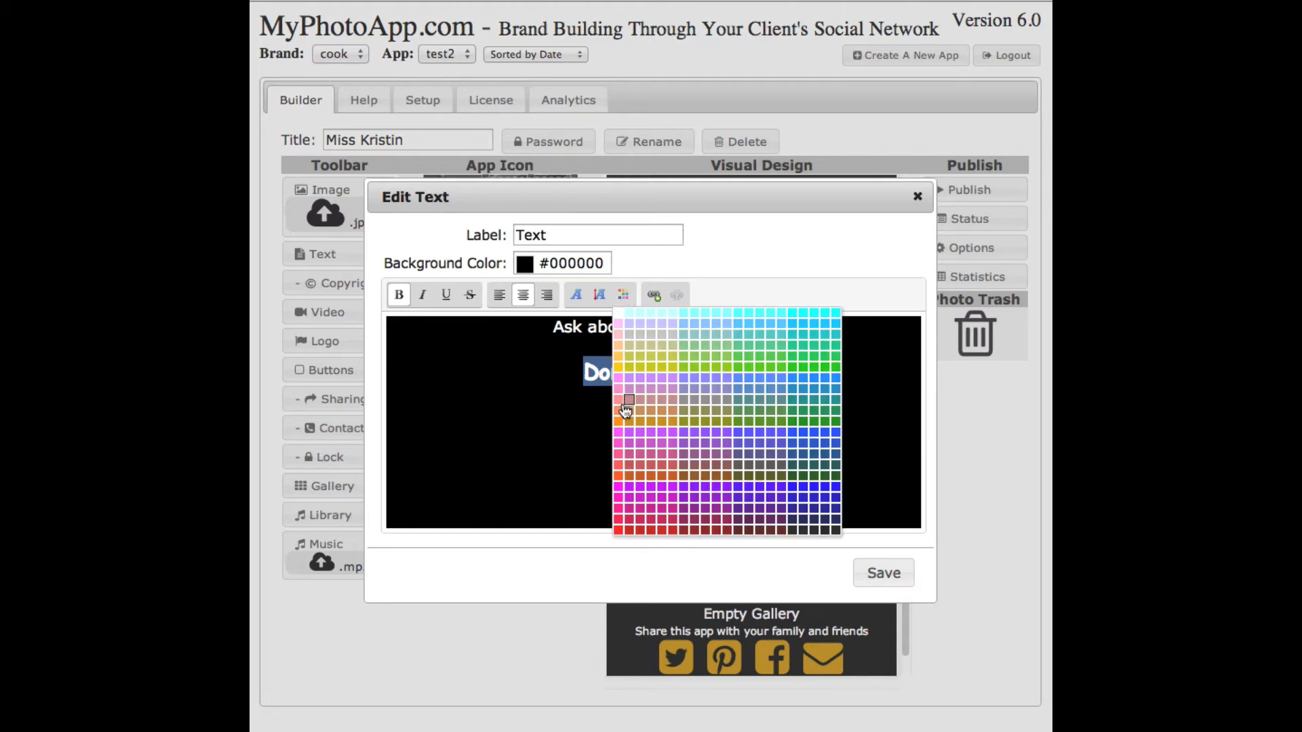
pyautogui.click(621, 368)
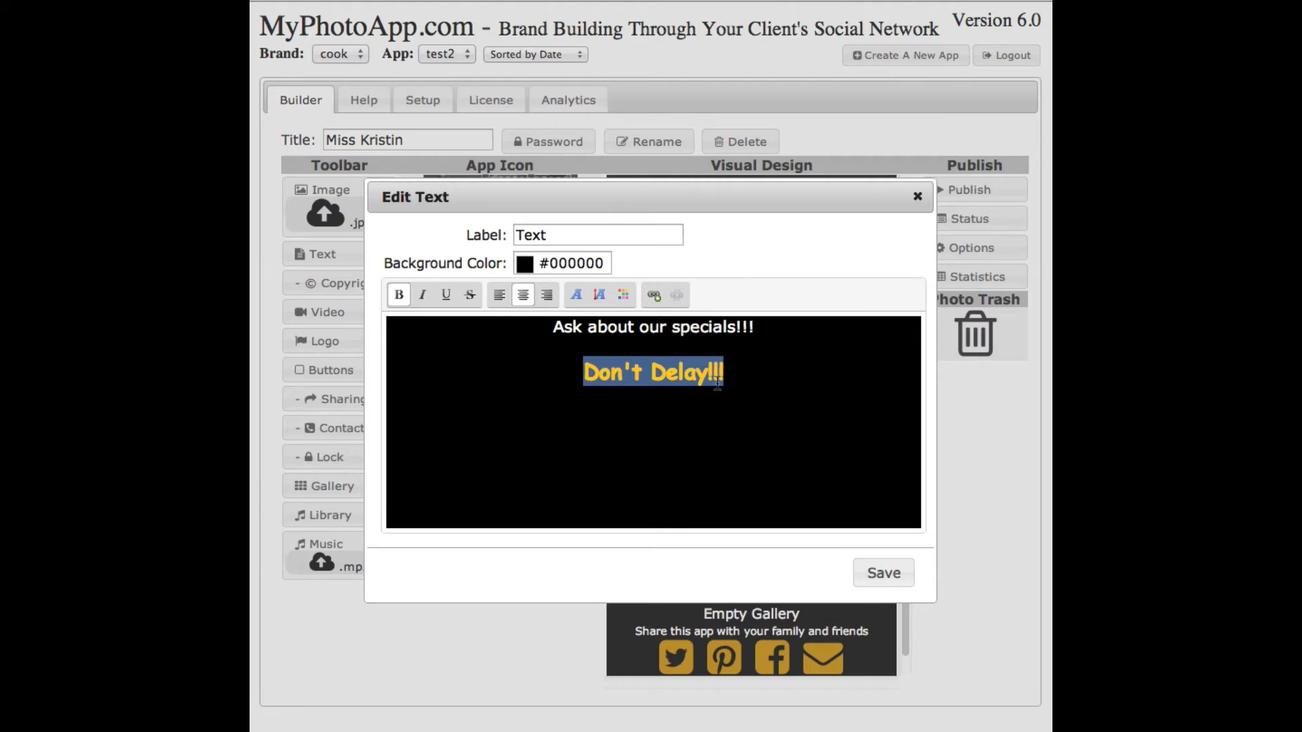
# Add a third line reading "CLICK HERE" below "Don't Delay!!!"
pyautogui.click(721, 375)
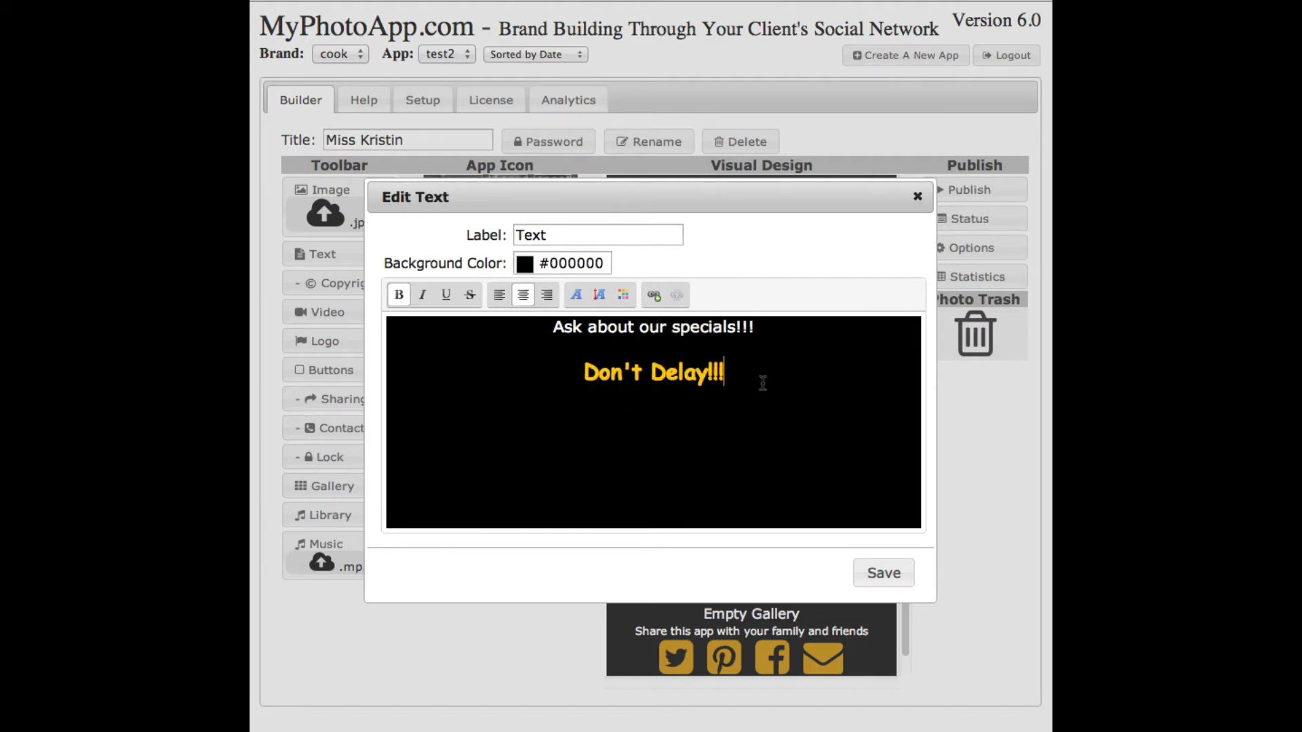
pyautogui.press('Return')
pyautogui.write('CLICK HERE')
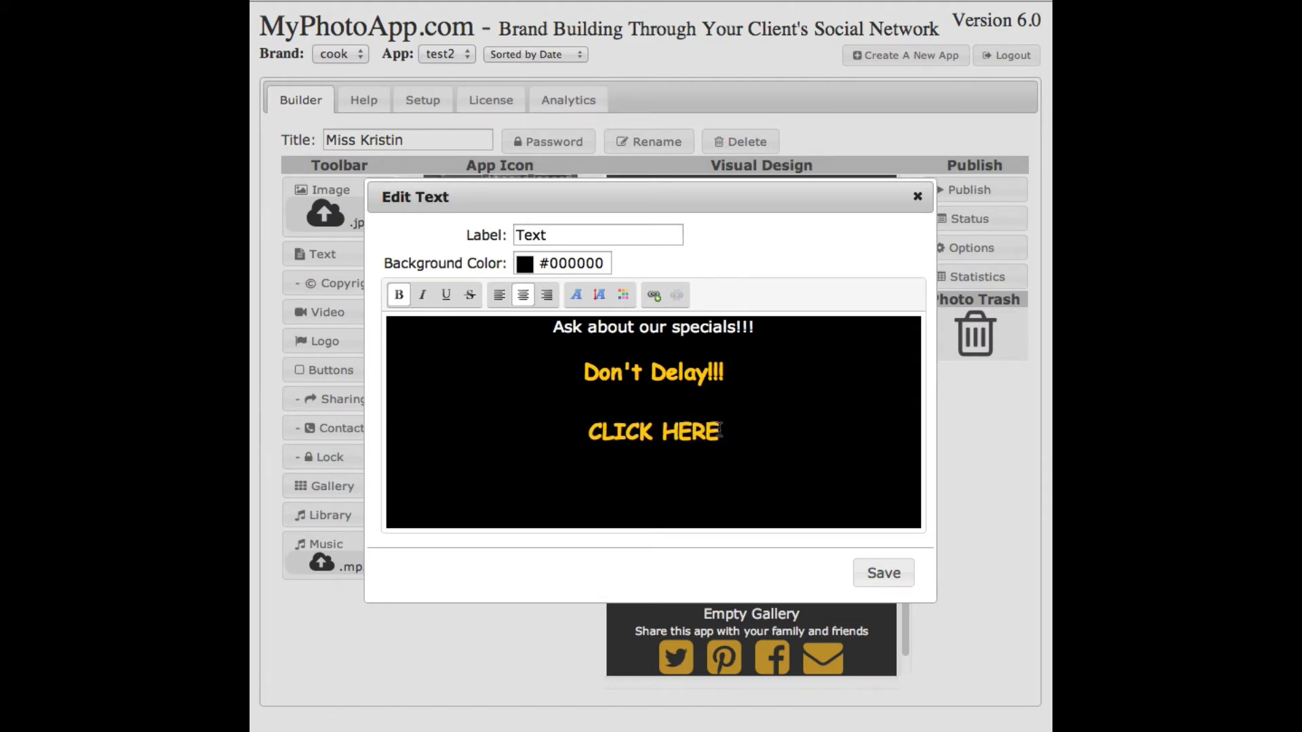
pyautogui.moveTo(720, 431); pyautogui.dragTo(591, 420)
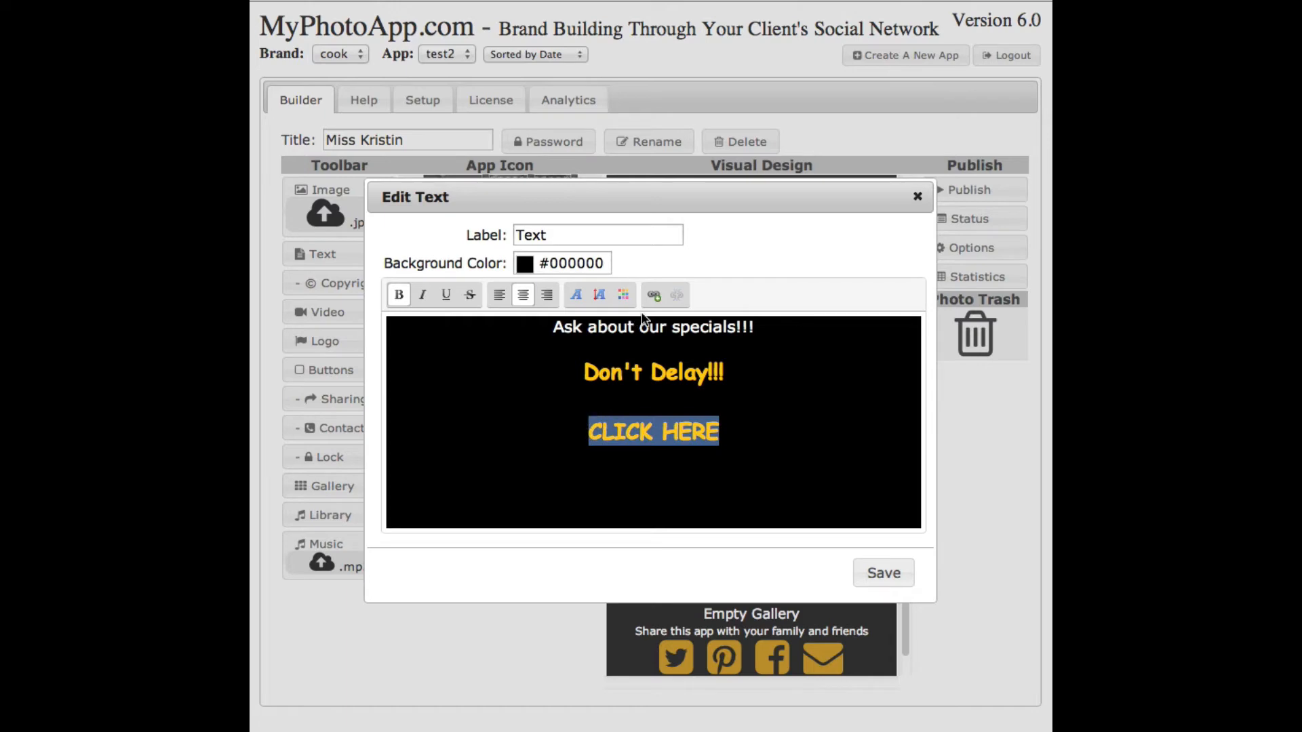
pyautogui.click(654, 296)
pyautogui.click(691, 351)
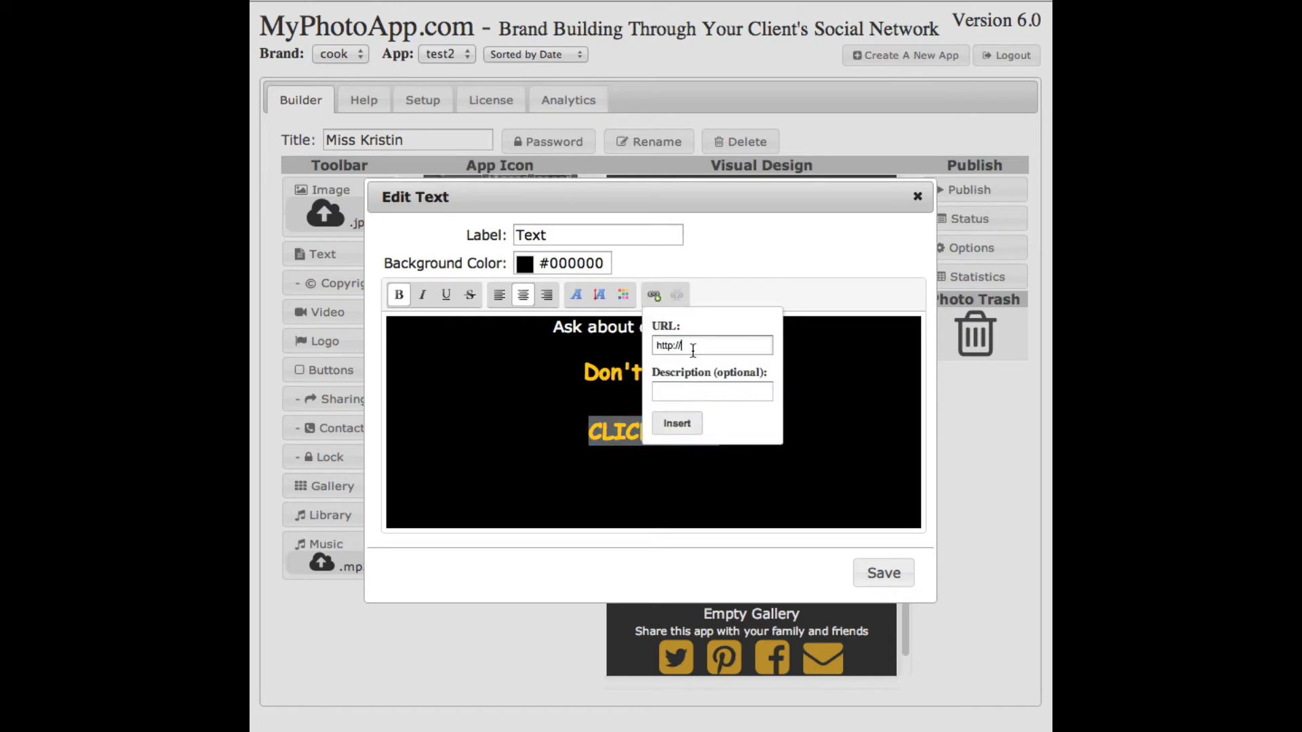
pyautogui.write('www.cookdesigner.com')
pyautogui.press('BackSpace')
pyautogui.press('BackSpace')
pyautogui.press('BackSpace')
pyautogui.press('BackSpace')
pyautogui.write('pdrtraits.com')
pyautogui.click(677, 424)
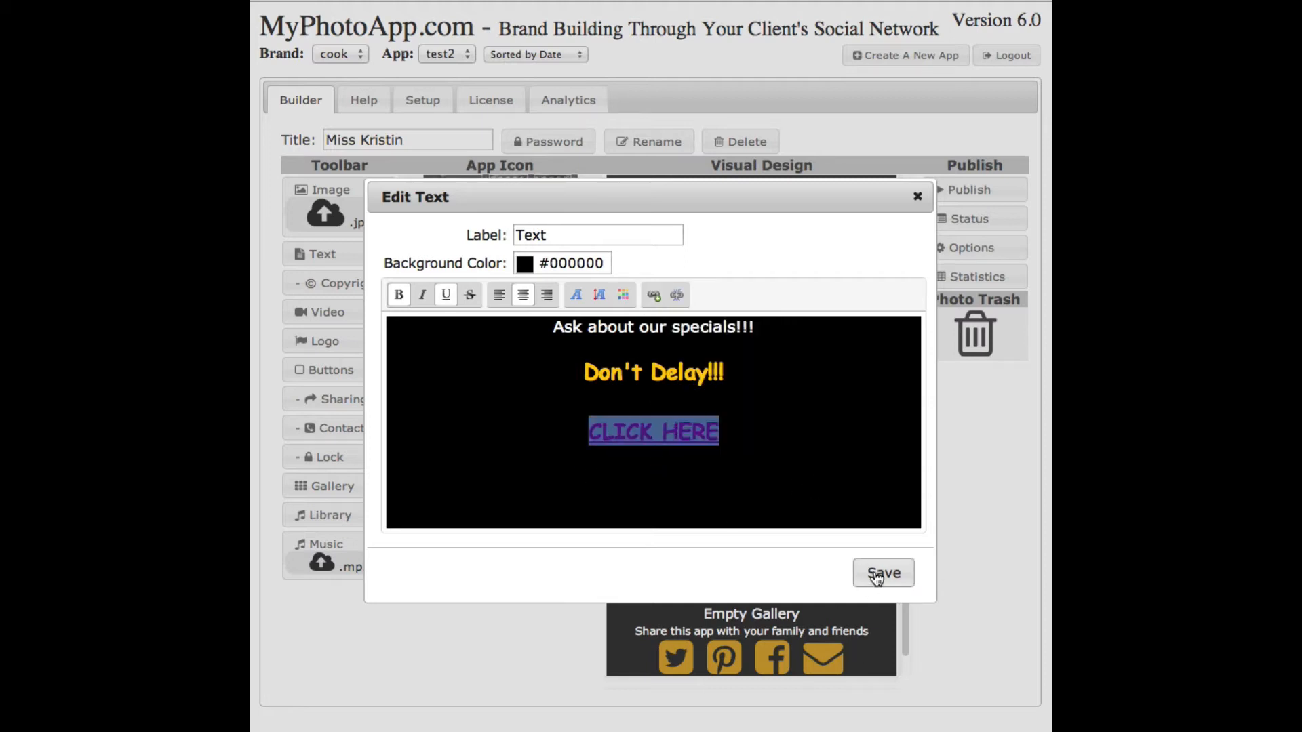
pyautogui.click(876, 575)
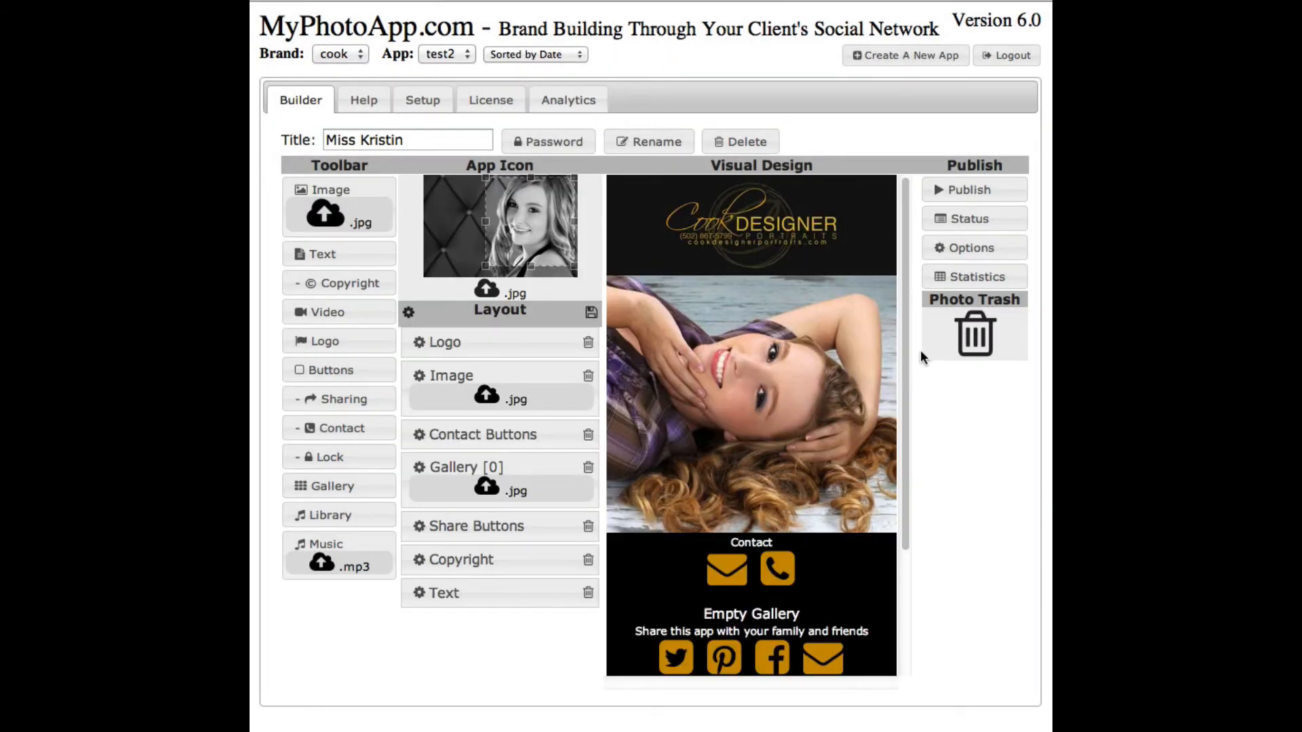
# Move the Text block in the layout to between Contact Buttons and Gallery
pyautogui.moveTo(904, 339); pyautogui.dragTo(925, 540)
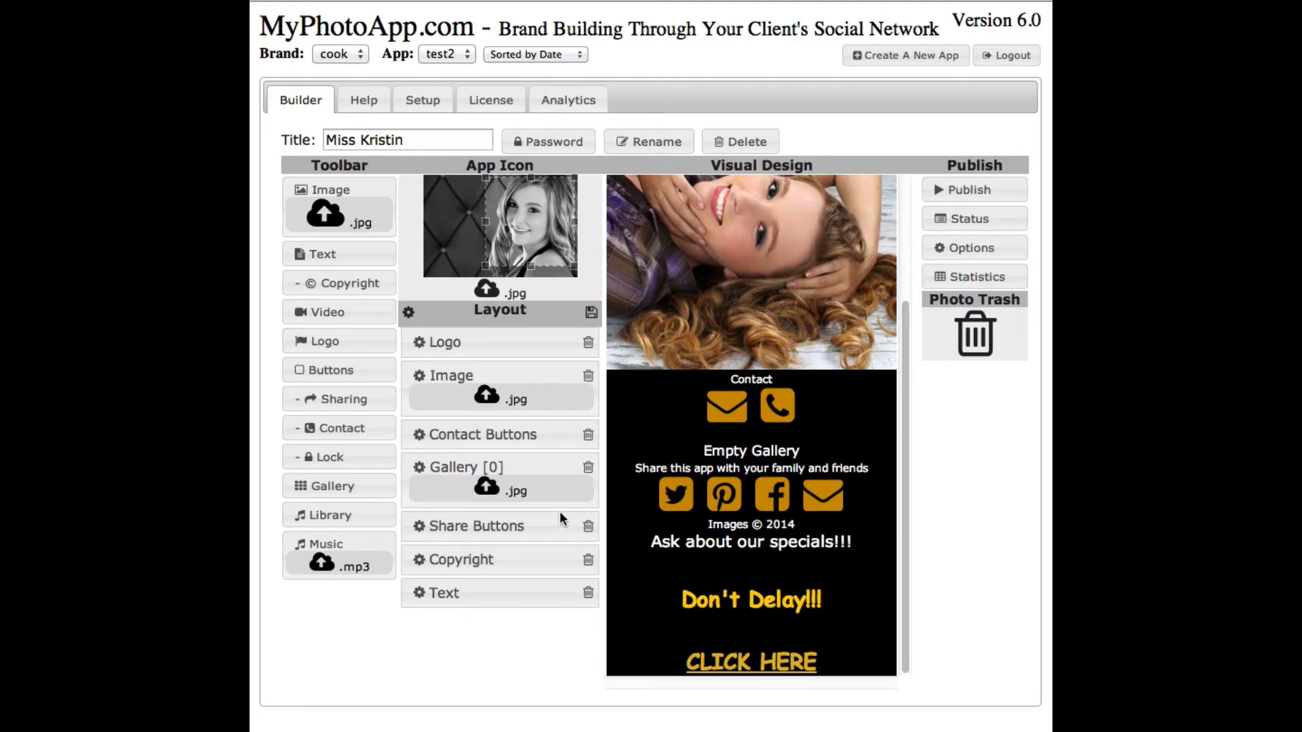
pyautogui.moveTo(453, 594); pyautogui.dragTo(454, 470)
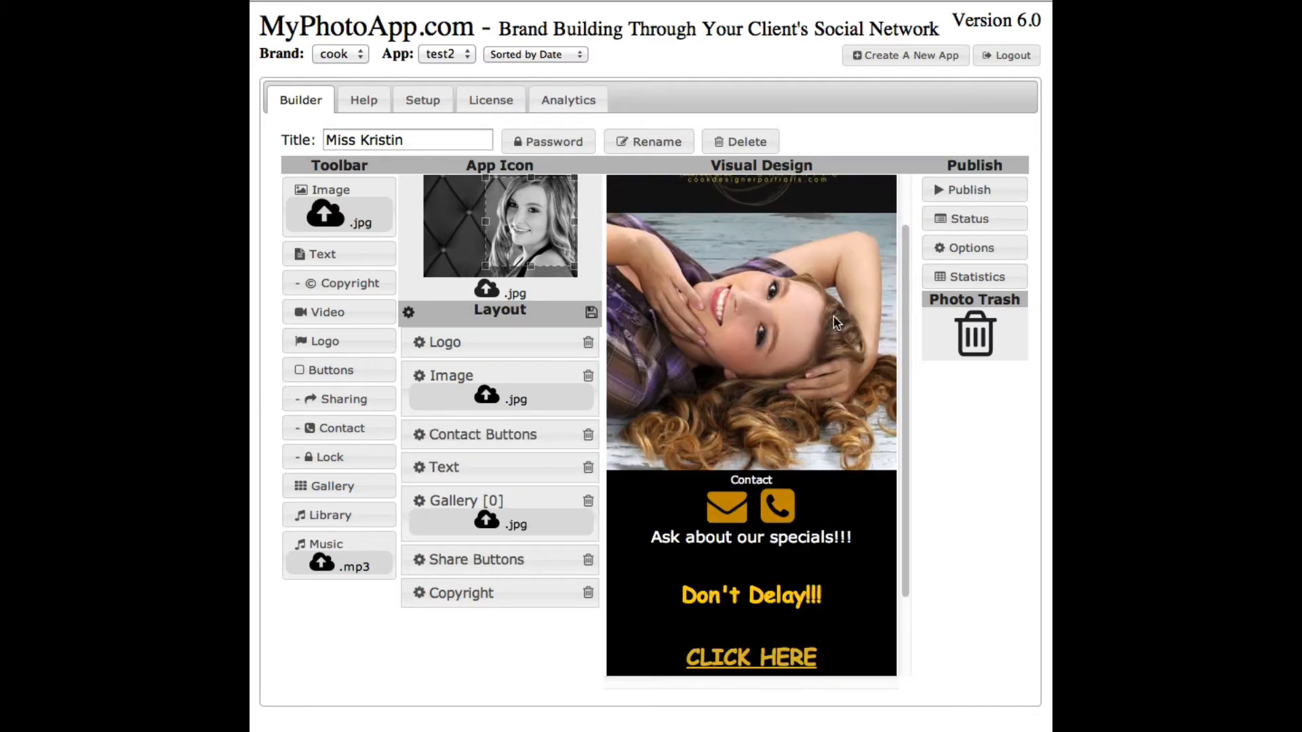
# Add "Cook Designer Portraits" after the year in the Copyright block, save it, and check the line in the visual design
pyautogui.scroll(-3, 914, 326)
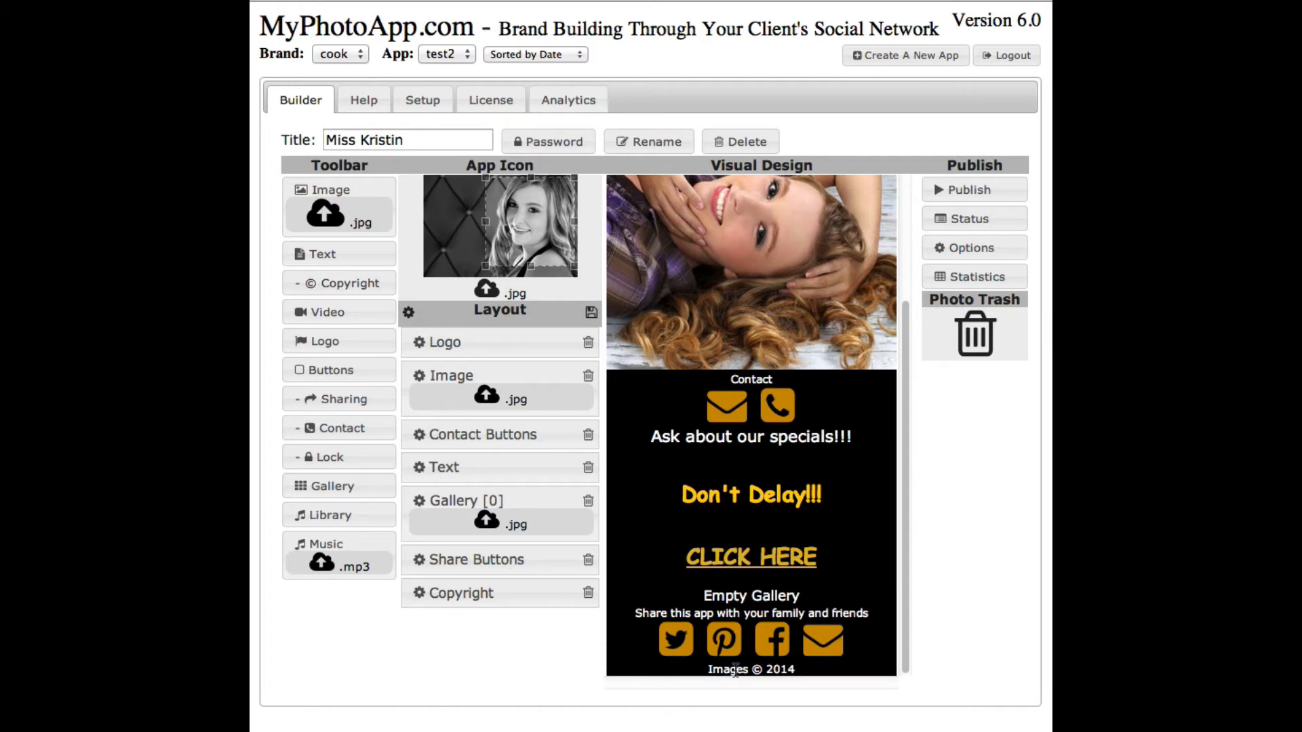
pyautogui.click(419, 594)
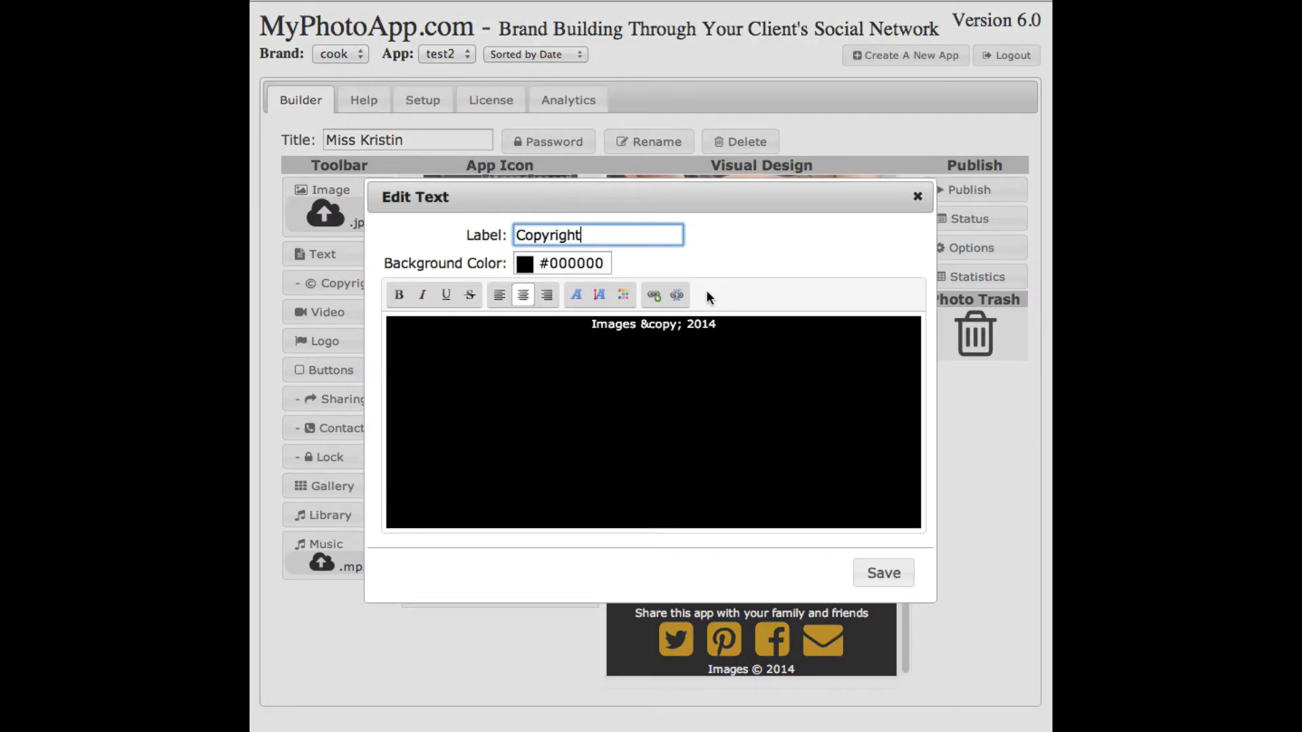
pyautogui.click(735, 325)
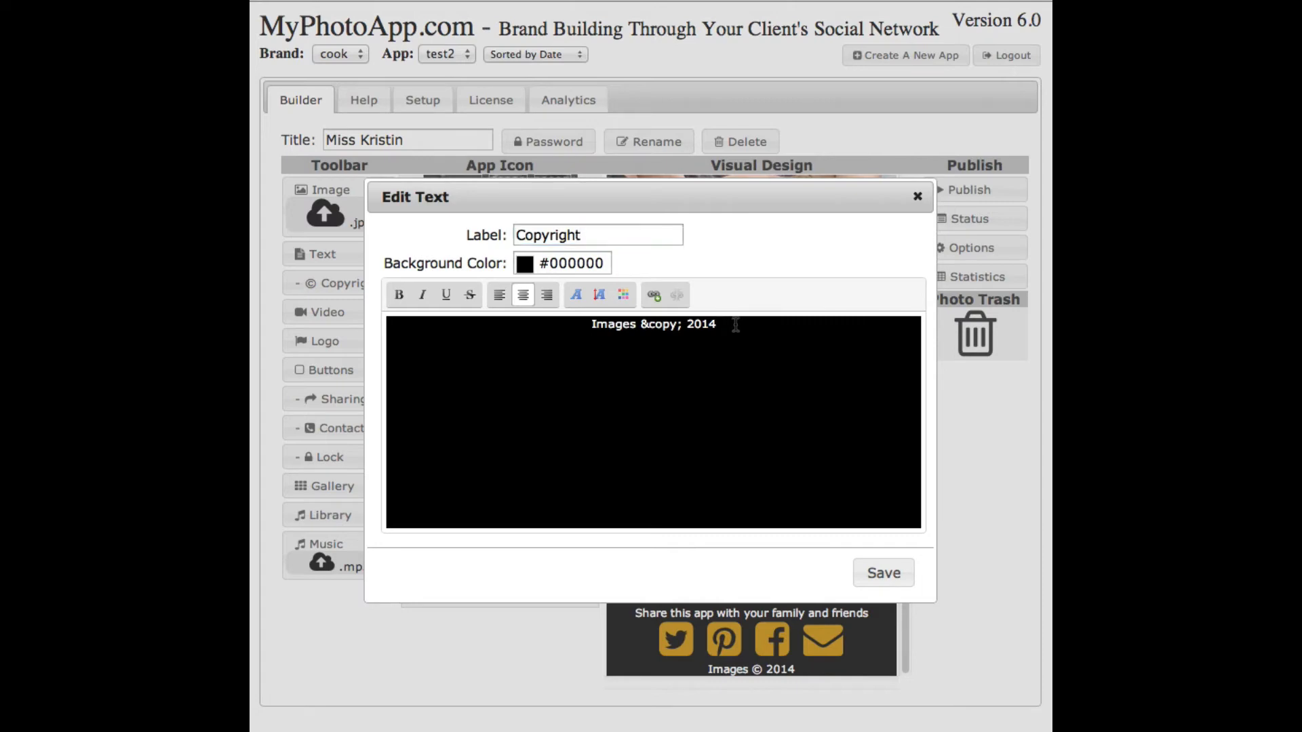
pyautogui.write('Cook')
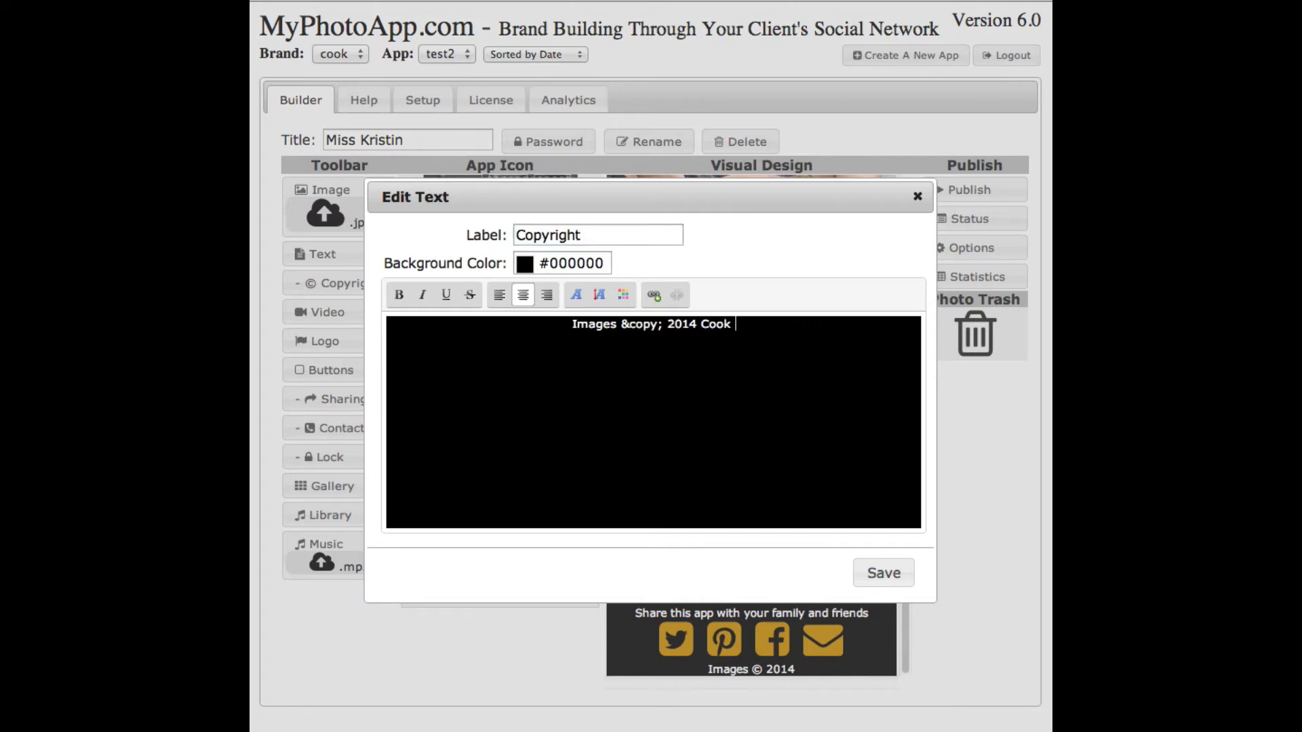
pyautogui.write(' Designer Por')
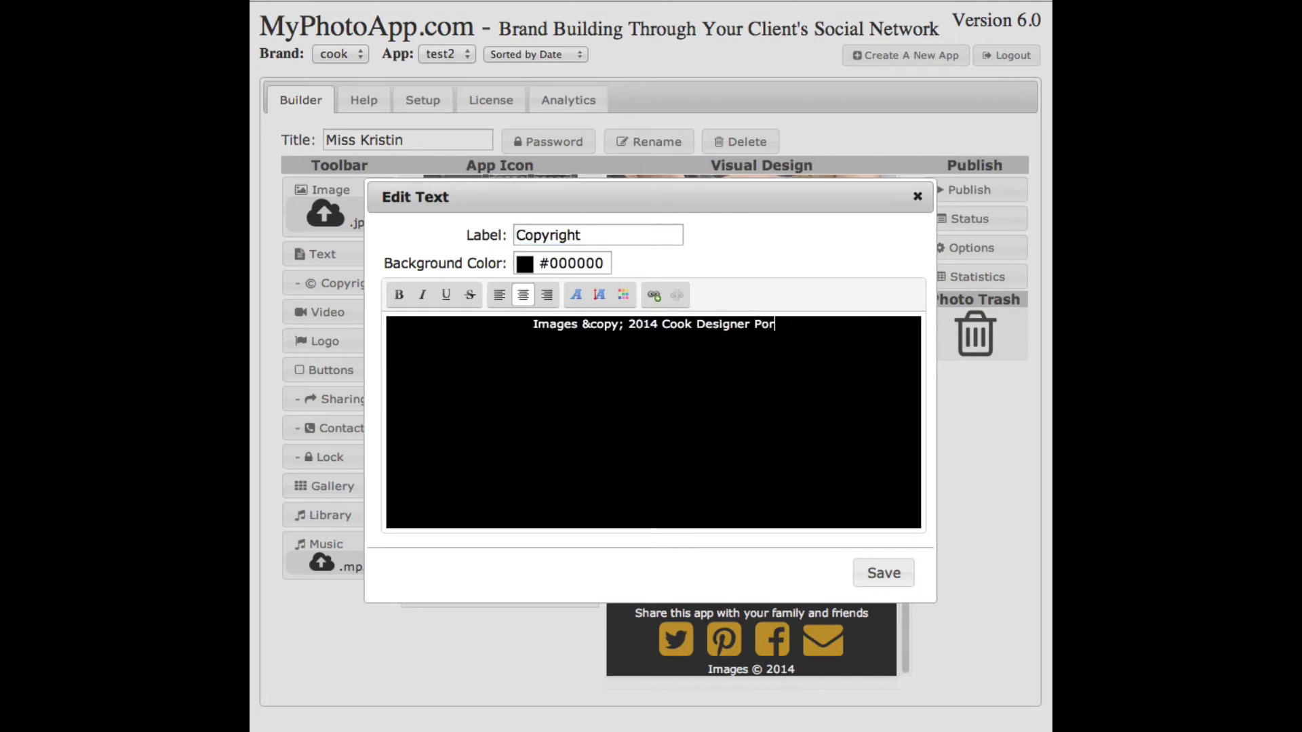
pyautogui.write('traits')
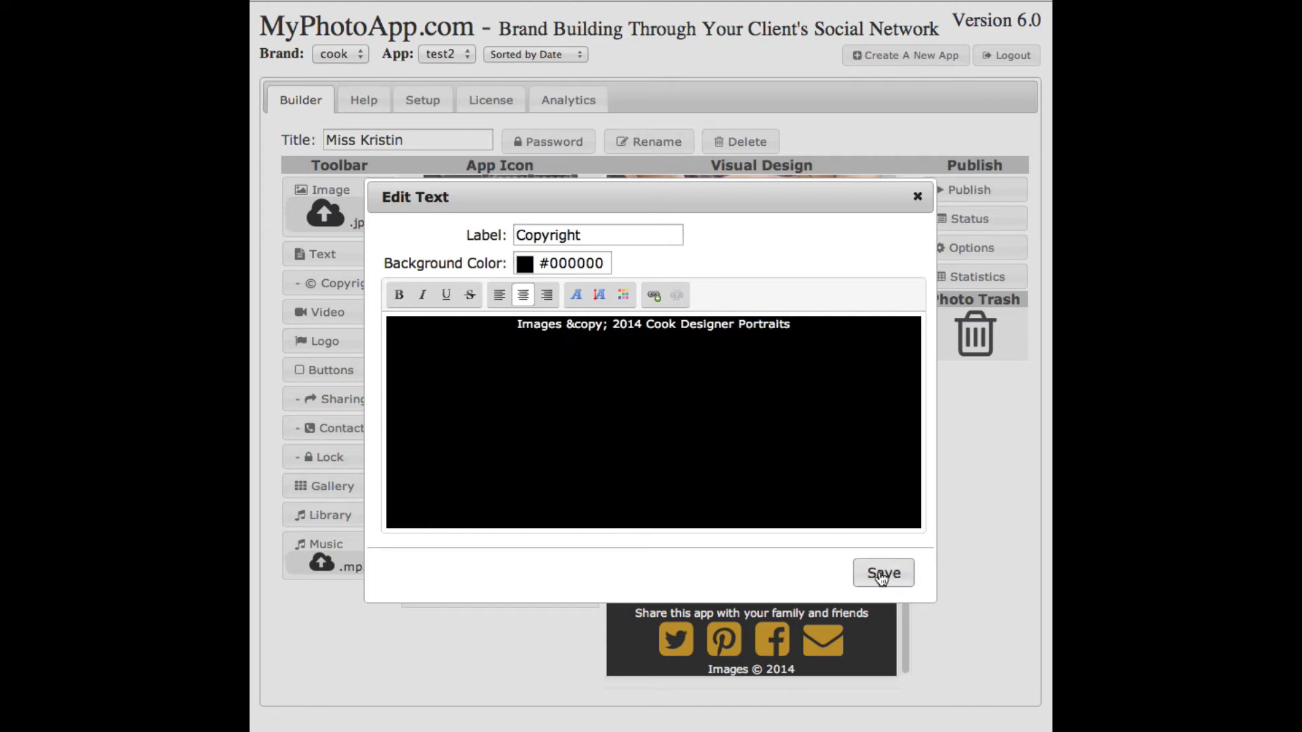
pyautogui.click(881, 573)
pyautogui.moveTo(904, 351); pyautogui.dragTo(924, 595)
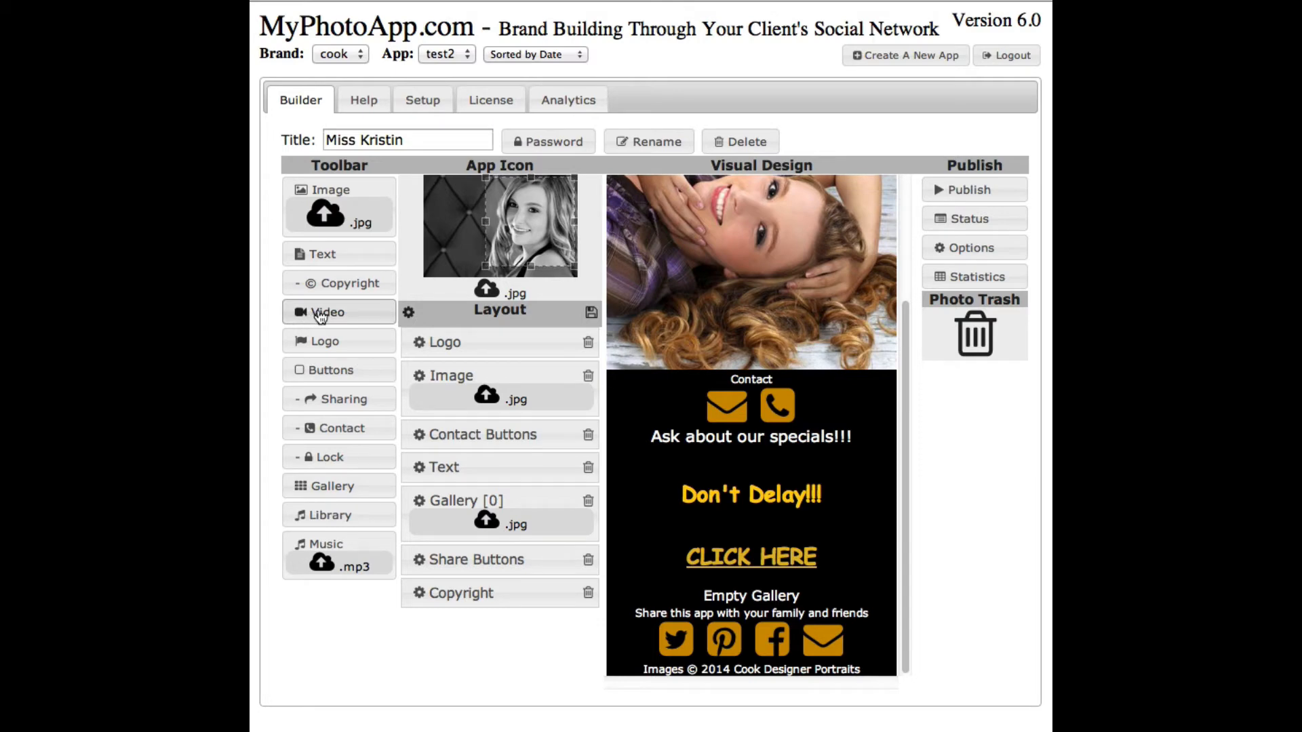
pyautogui.click(320, 314)
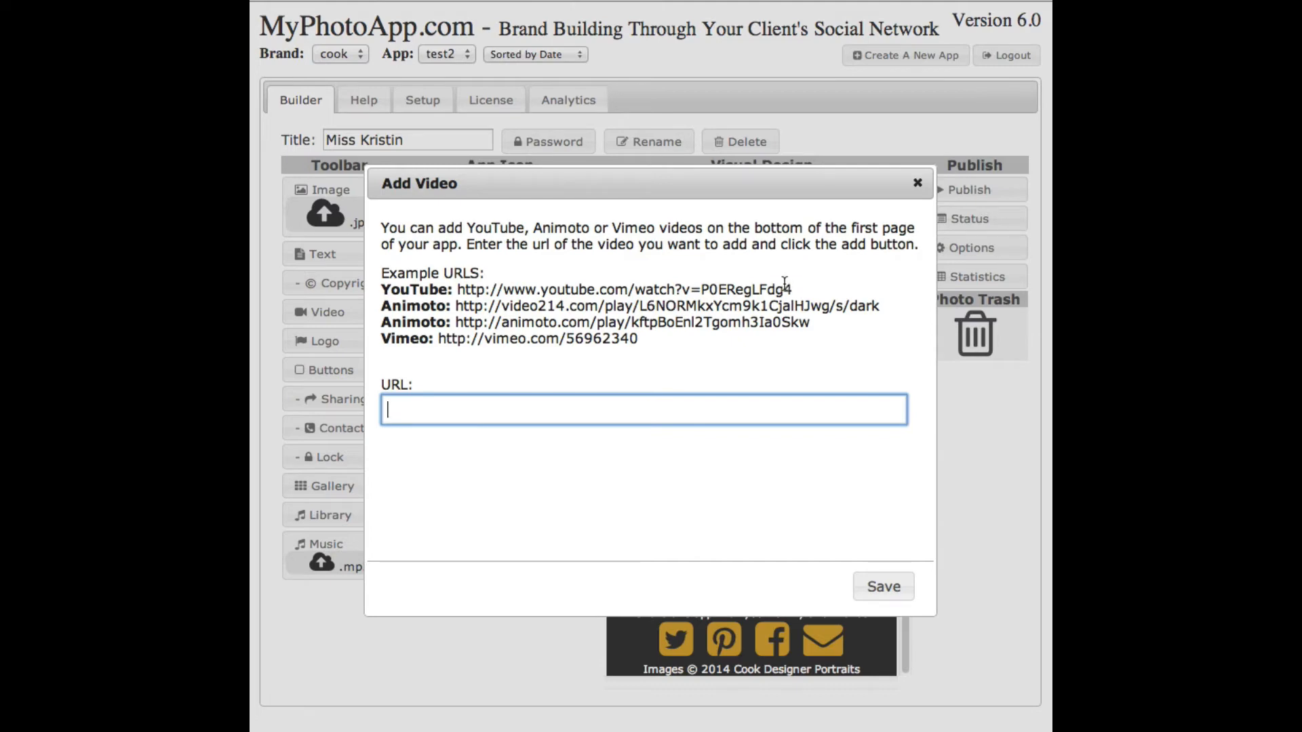
pyautogui.click(637, 341)
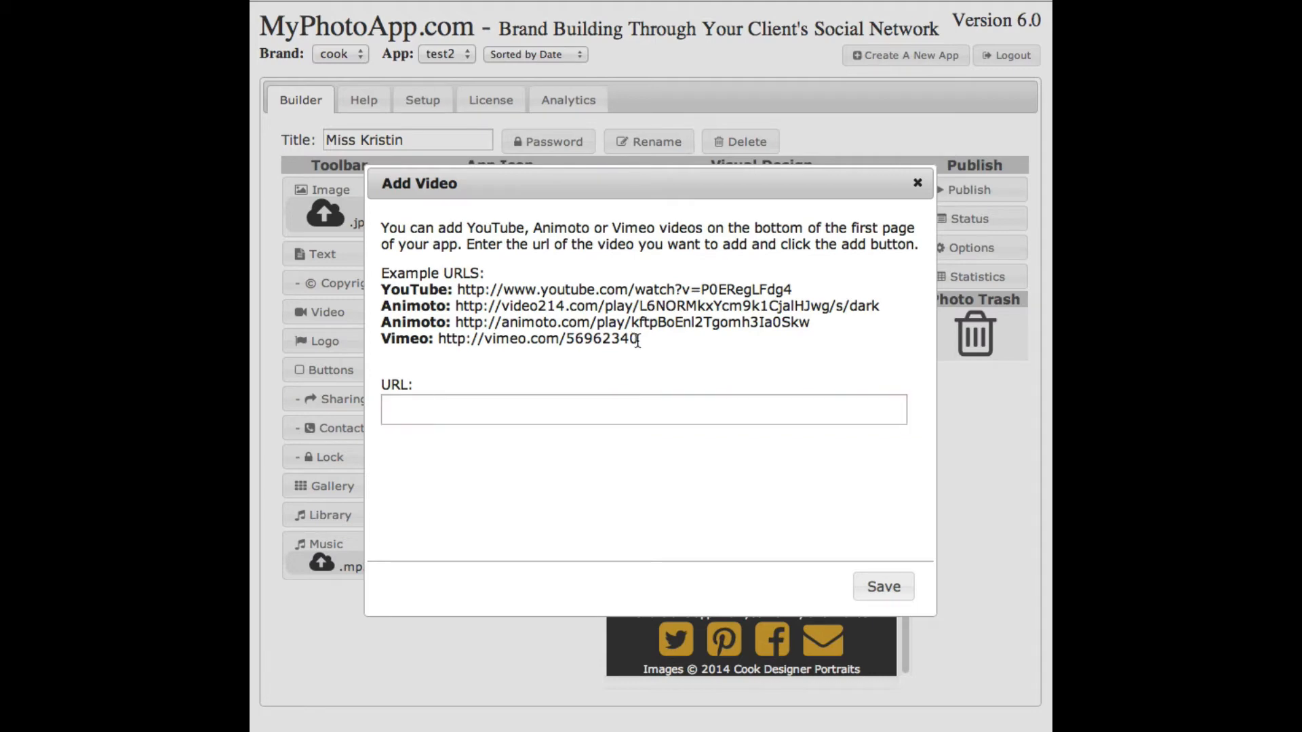
pyautogui.moveTo(637, 341); pyautogui.dragTo(436, 341)
pyautogui.hotkey('ctrl', 'c')
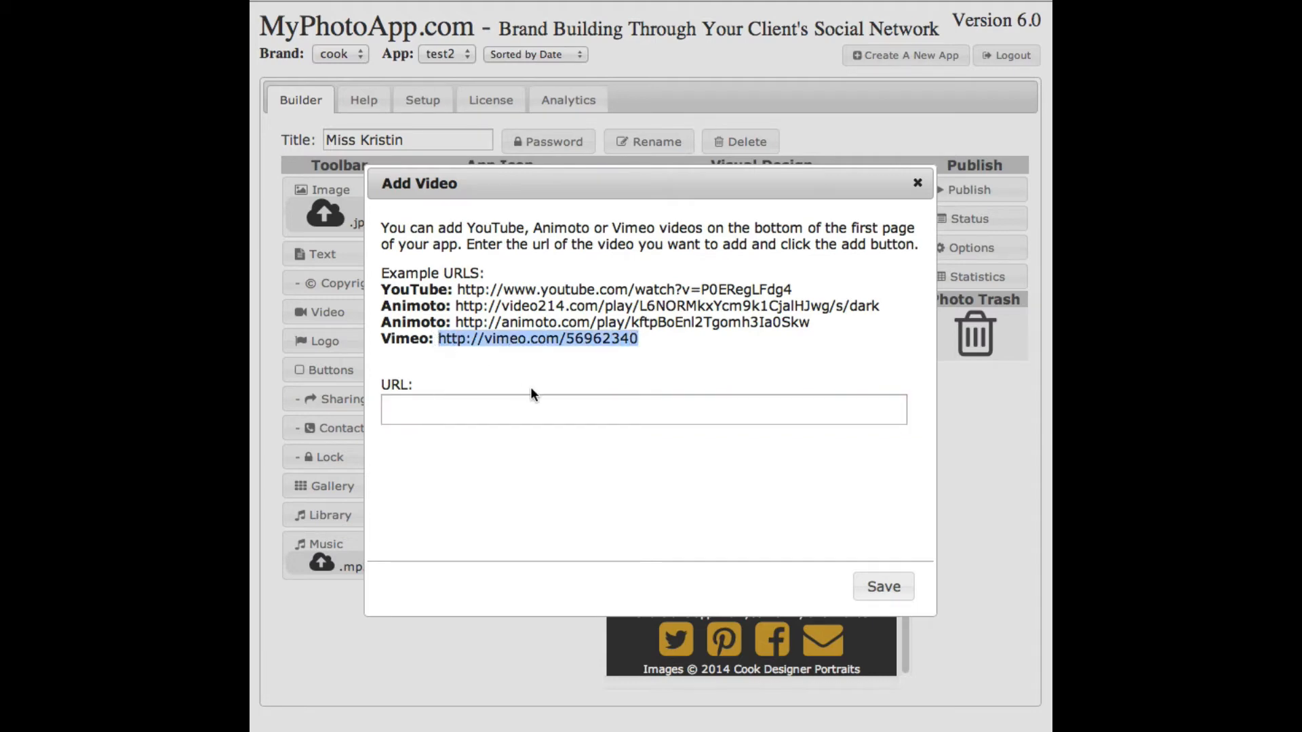
pyautogui.click(407, 405)
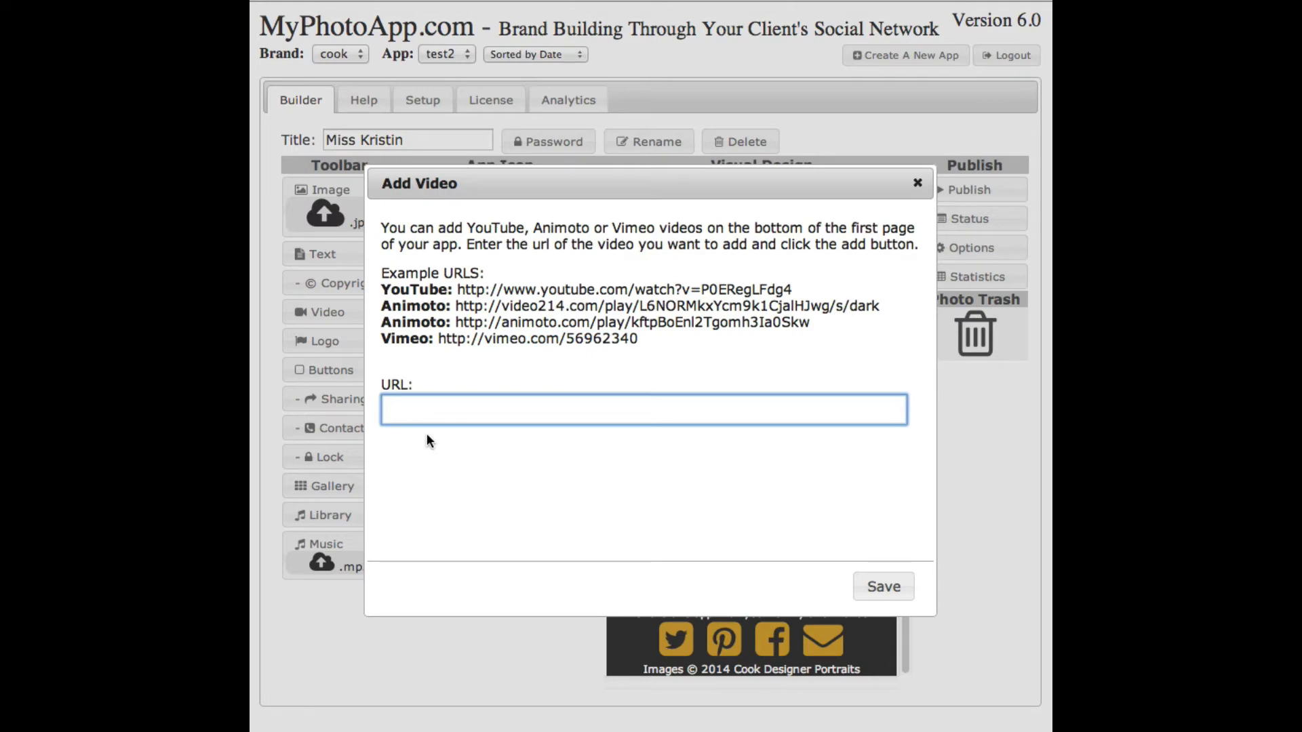
pyautogui.hotkey('ctrl', 'v')
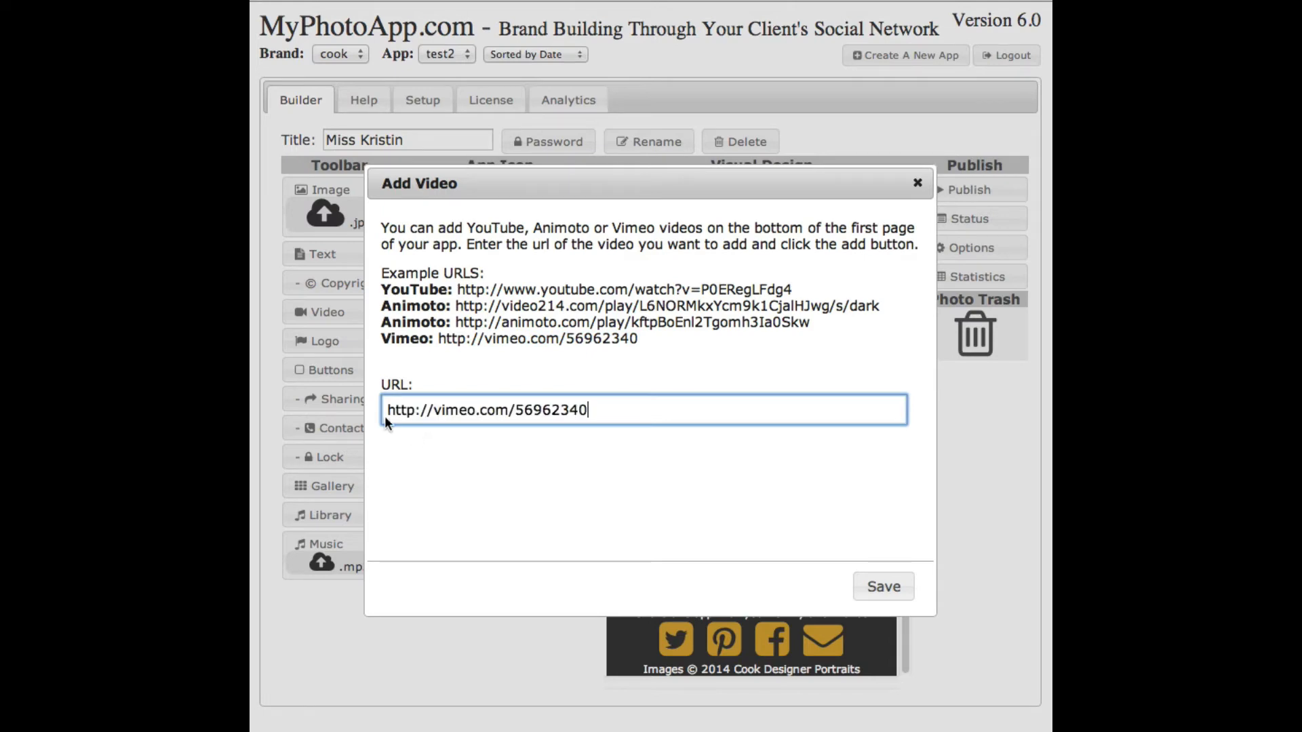
pyautogui.click(883, 587)
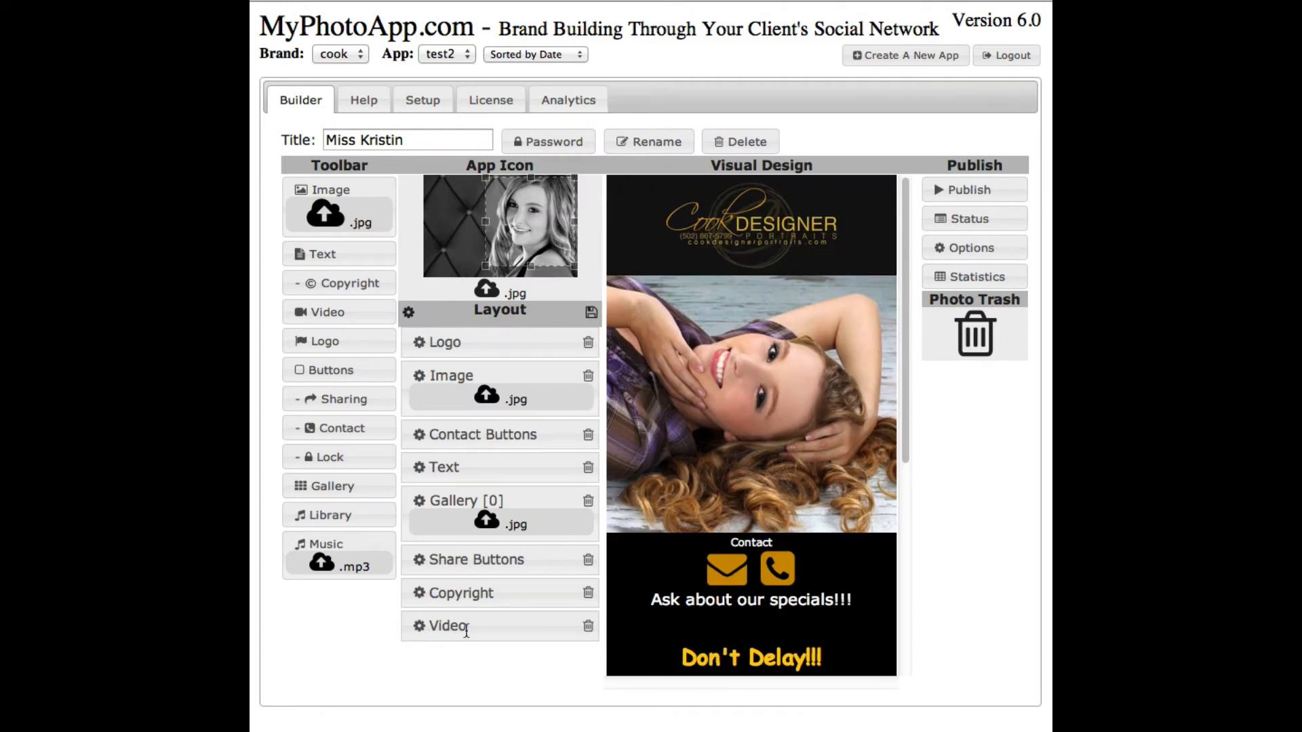
pyautogui.moveTo(902, 385); pyautogui.dragTo(909, 632)
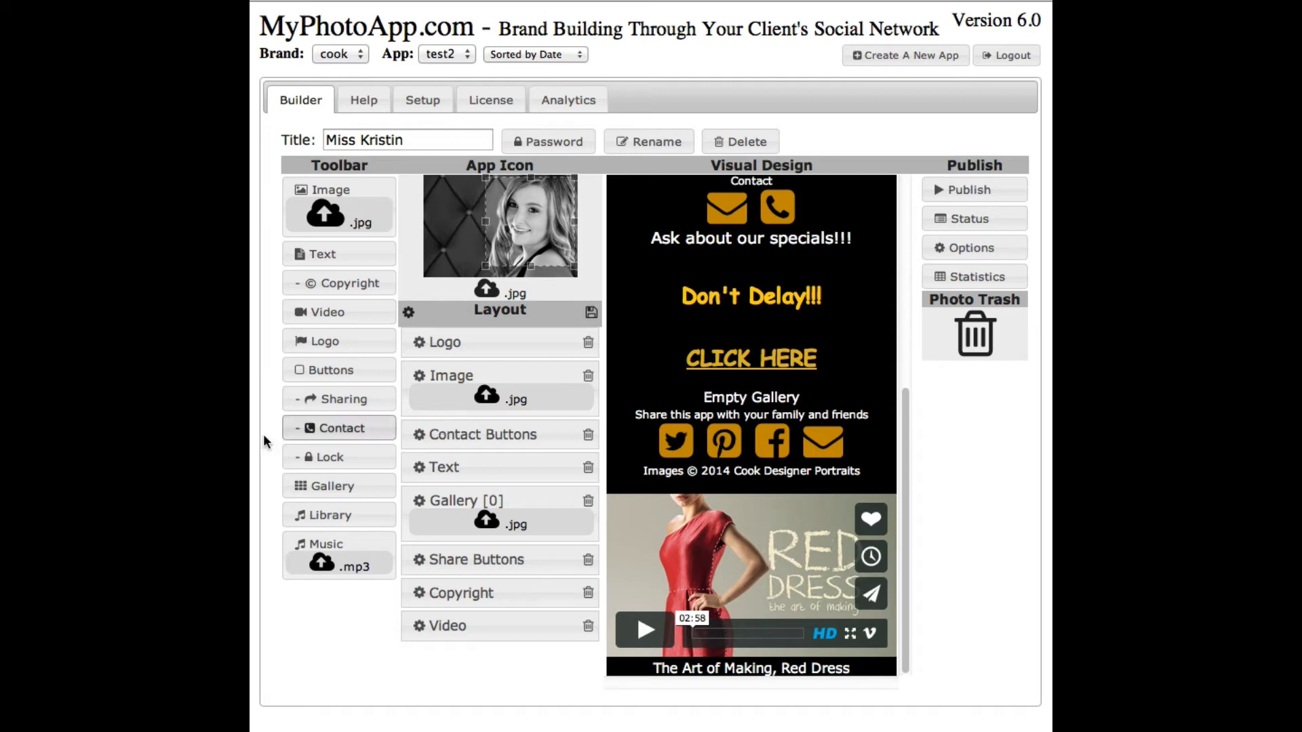
# Add a Buttons block to the layout, labelled "Website Button" and titled "Visit Our Website"
pyautogui.click(331, 371)
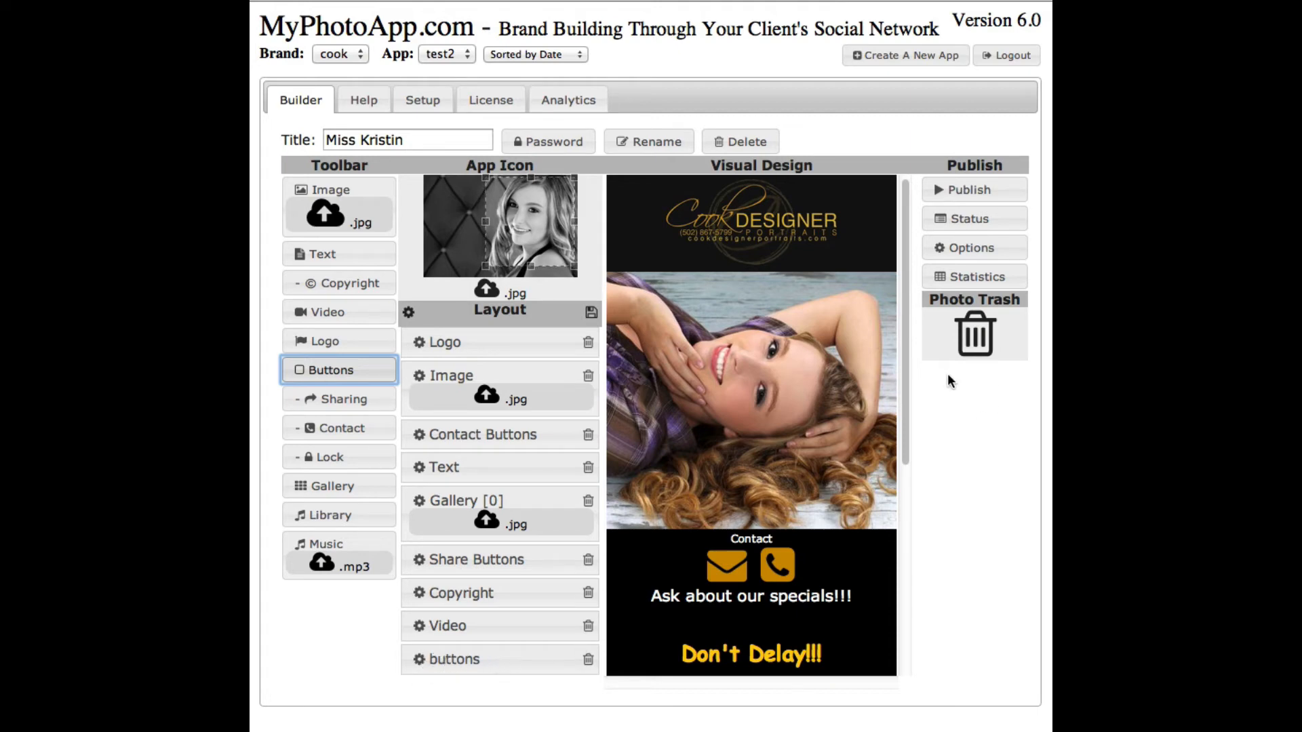
pyautogui.moveTo(906, 350); pyautogui.dragTo(904, 607)
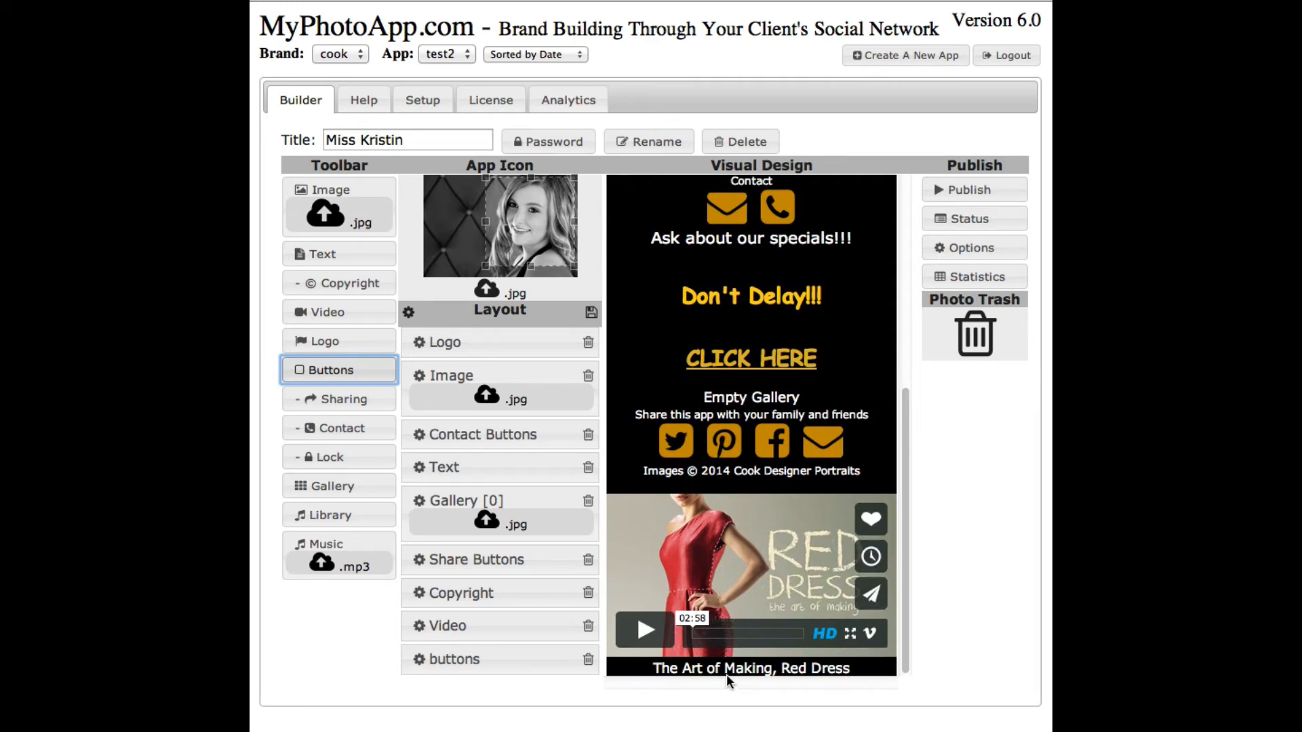
pyautogui.click(417, 661)
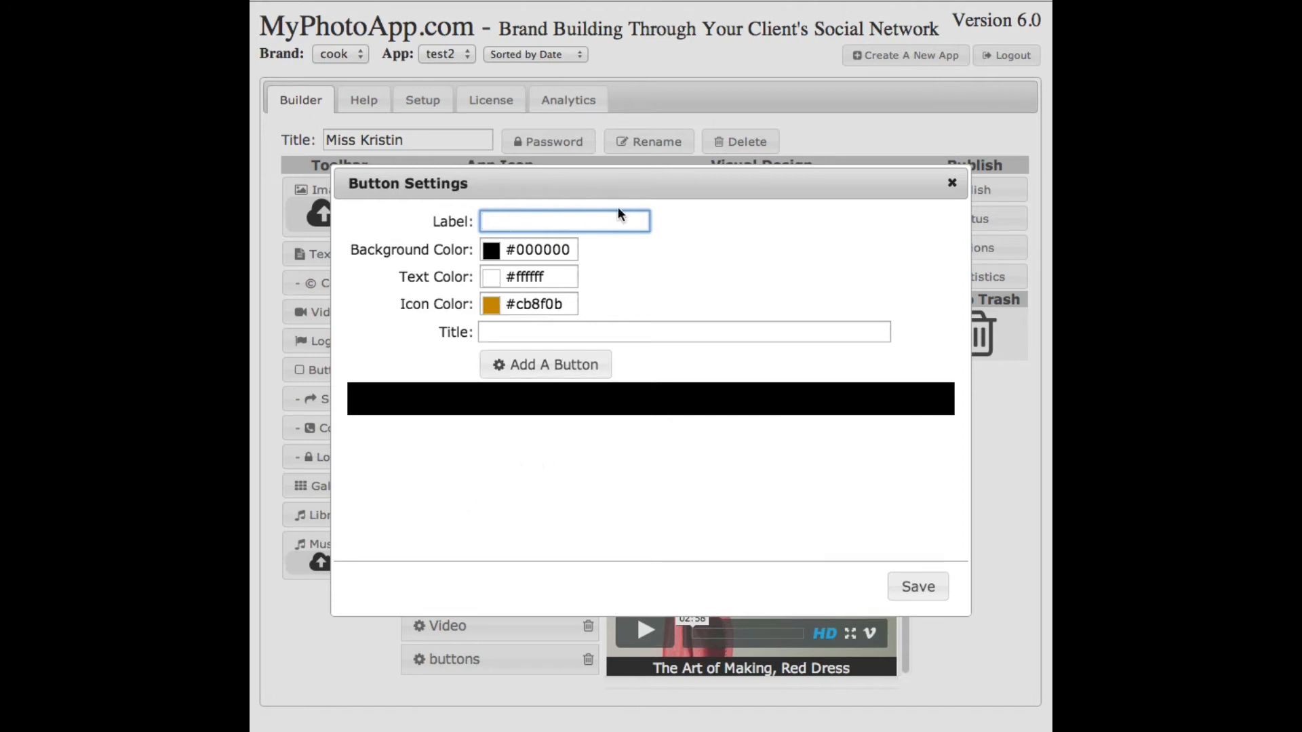
pyautogui.write('Website Button')
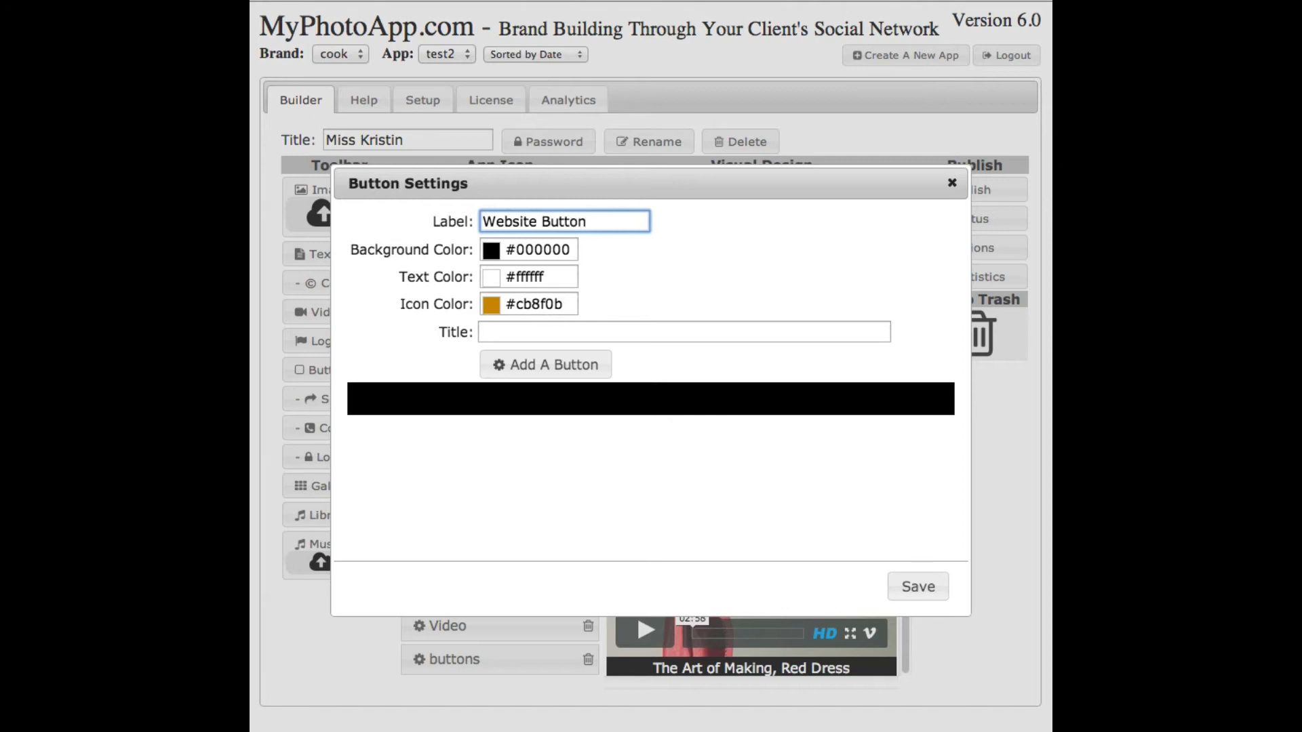
pyautogui.click(513, 334)
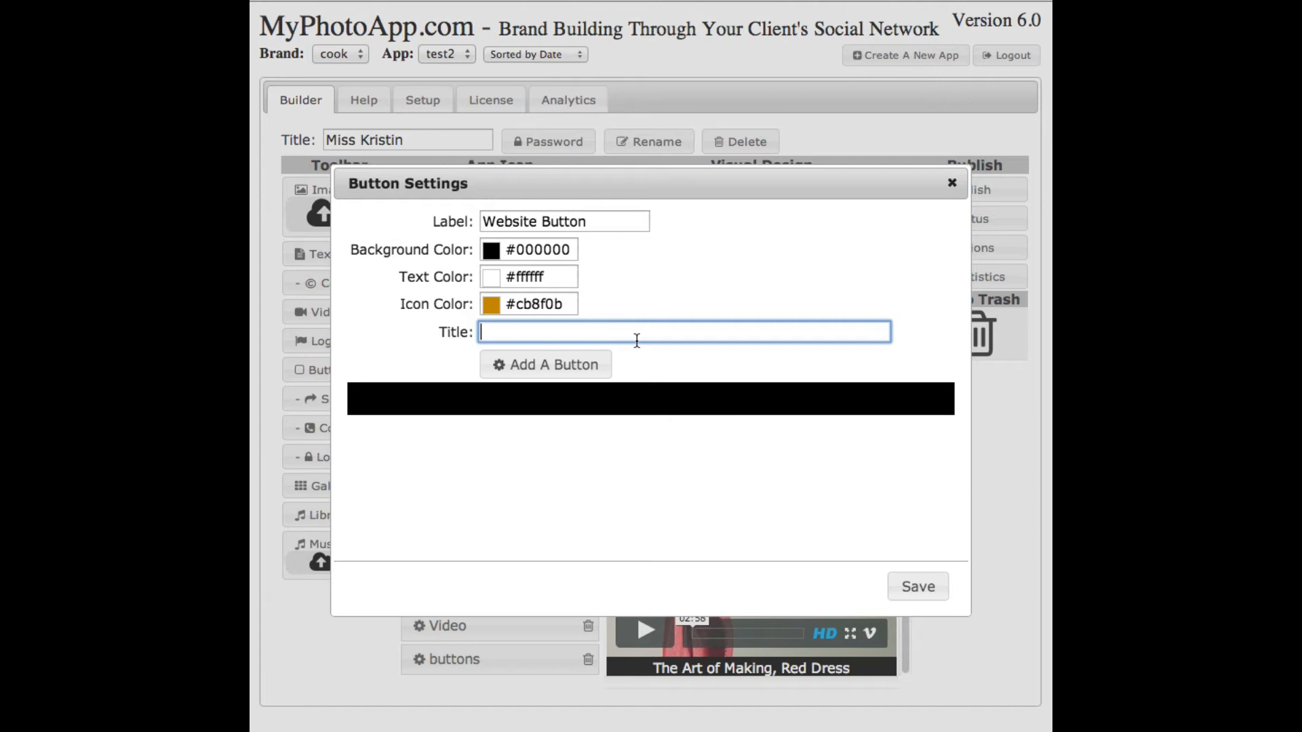
pyautogui.write('Visit Our Webist')
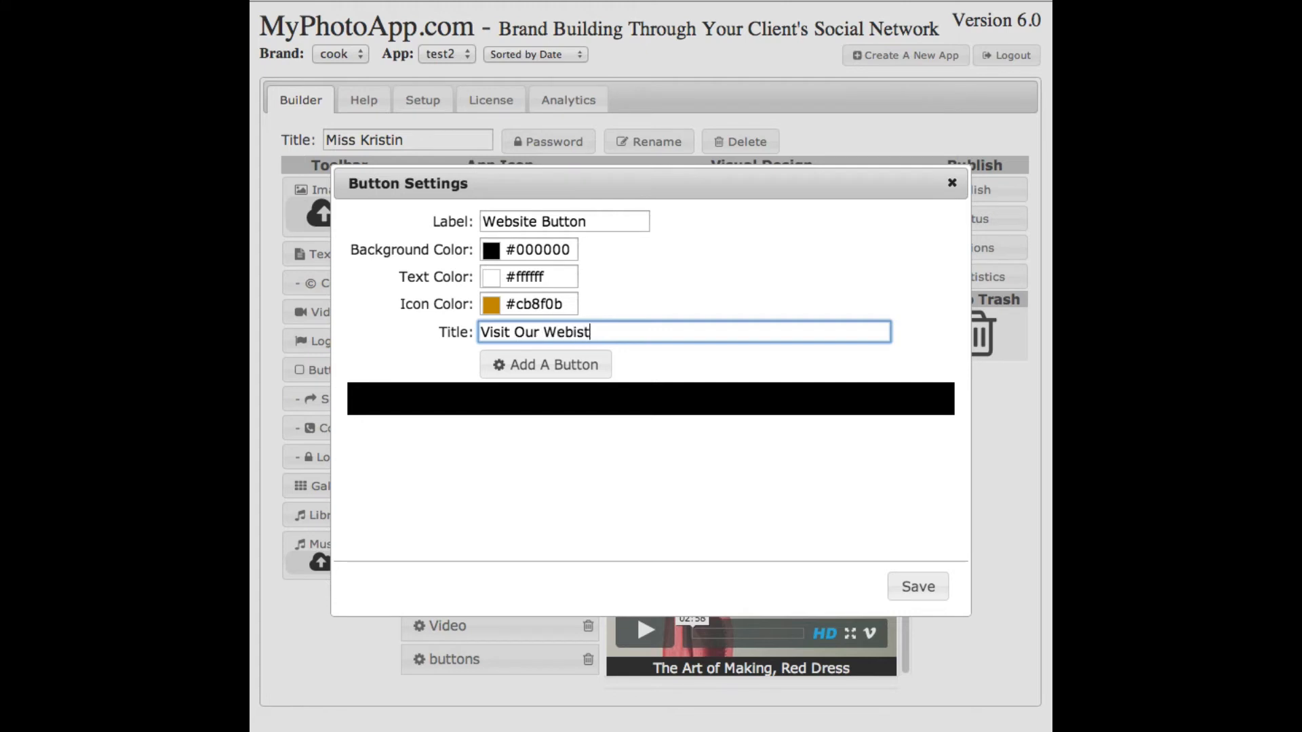
pyautogui.press('BackSpace')
pyautogui.press('BackSpace')
pyautogui.press('BackSpace')
pyautogui.write('site')
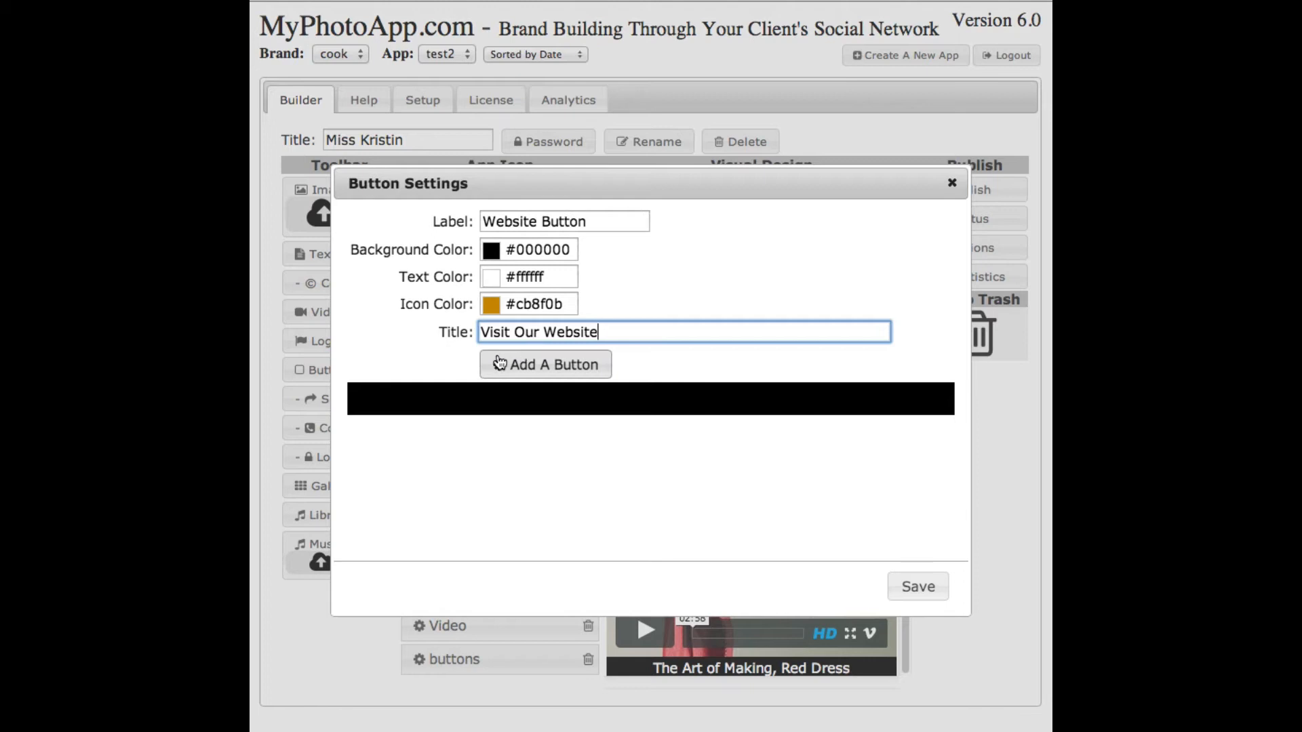
# Add one button to the Website Button block, save the block, and check it in the visual design
pyautogui.click(525, 367)
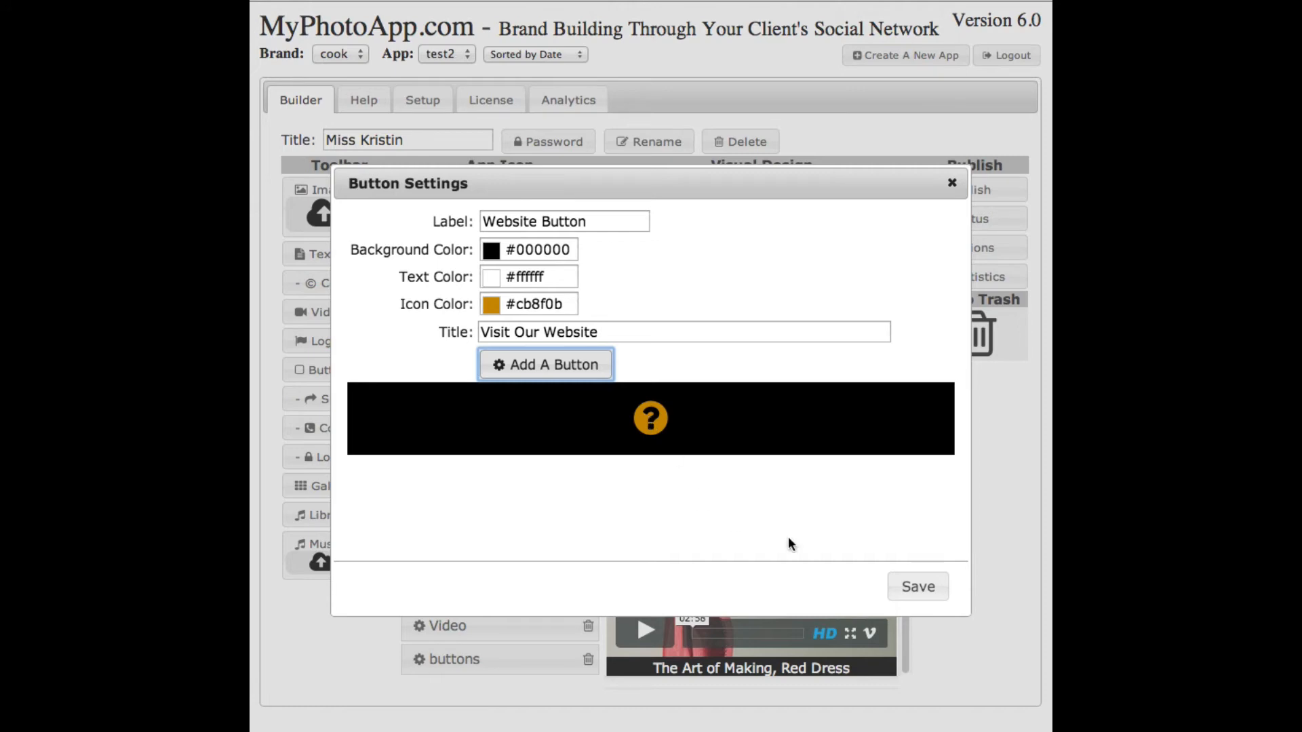
pyautogui.click(917, 587)
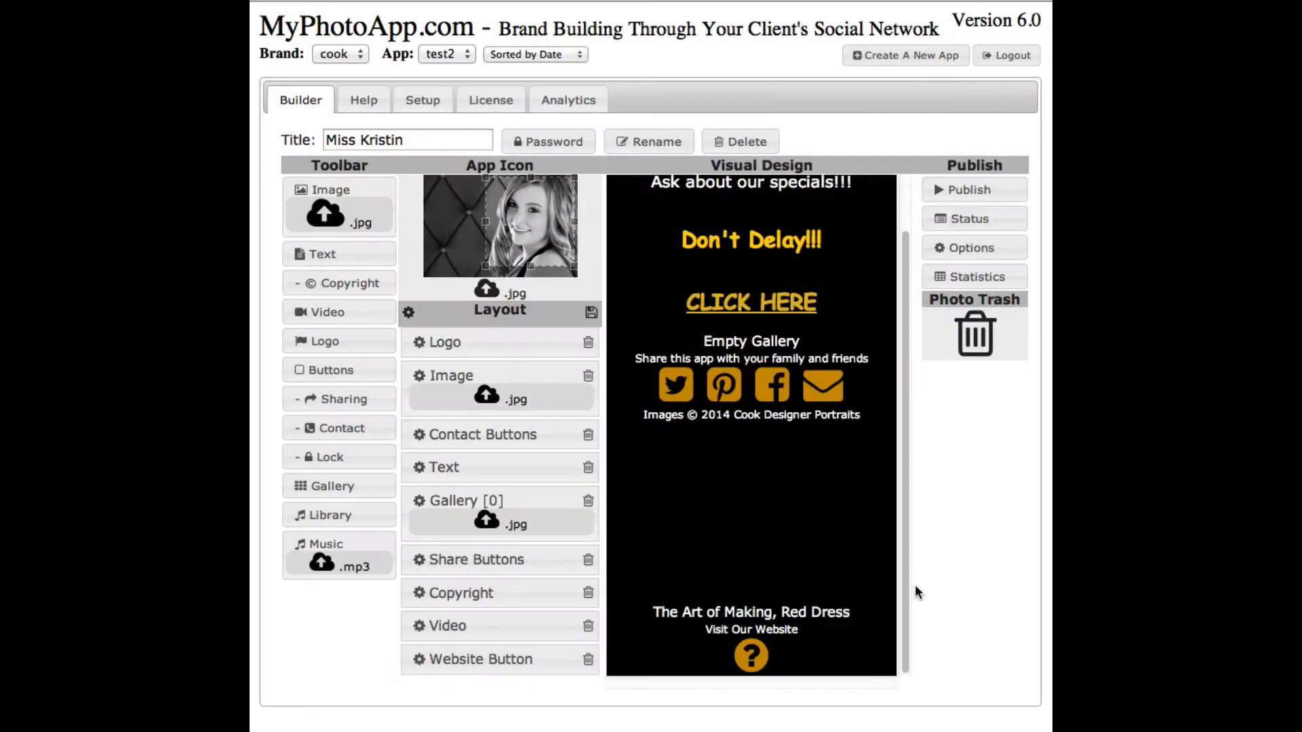
pyautogui.moveTo(903, 367); pyautogui.dragTo(895, 567)
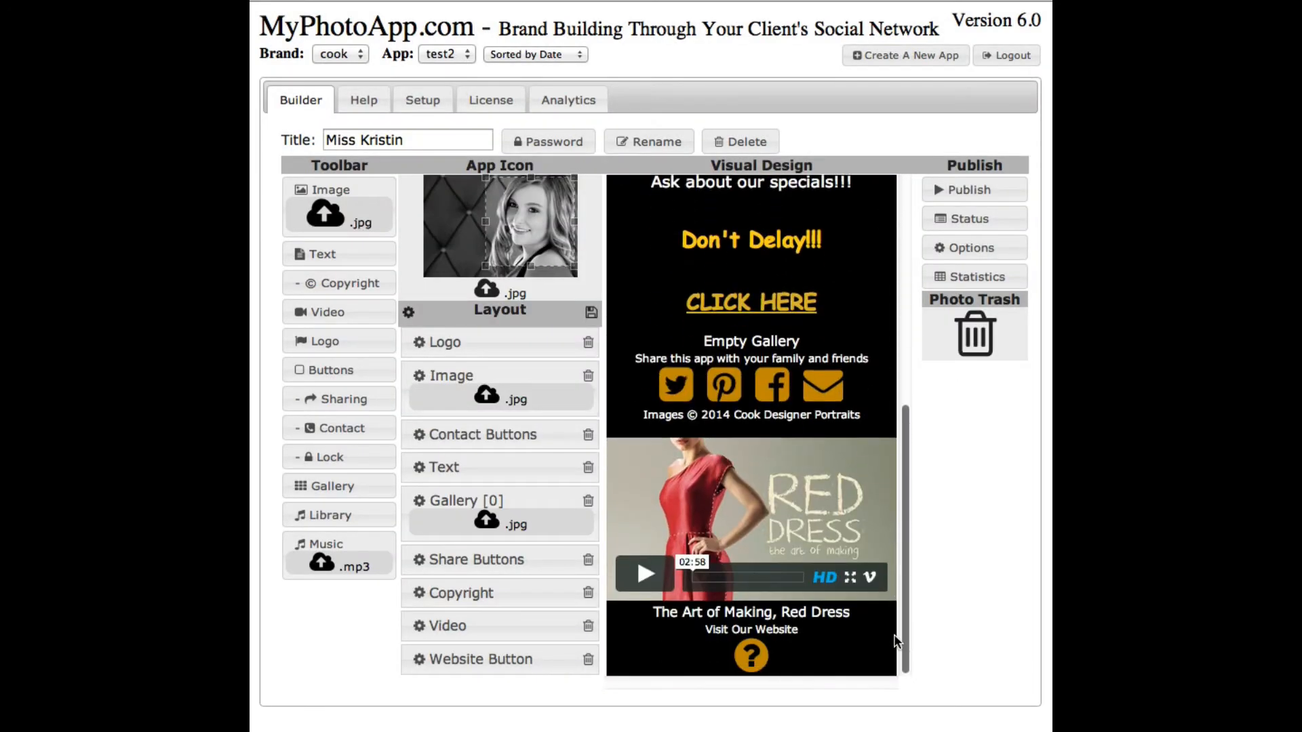
pyautogui.click(745, 661)
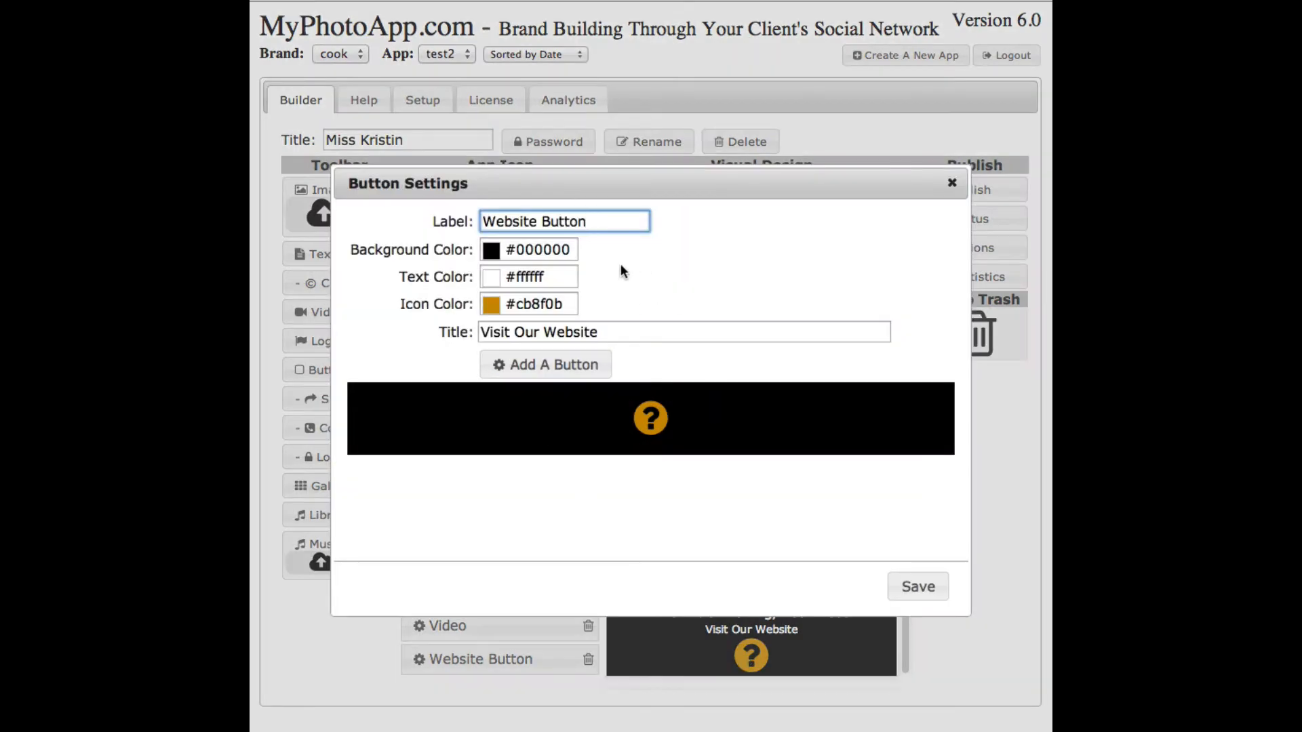
pyautogui.click(651, 420)
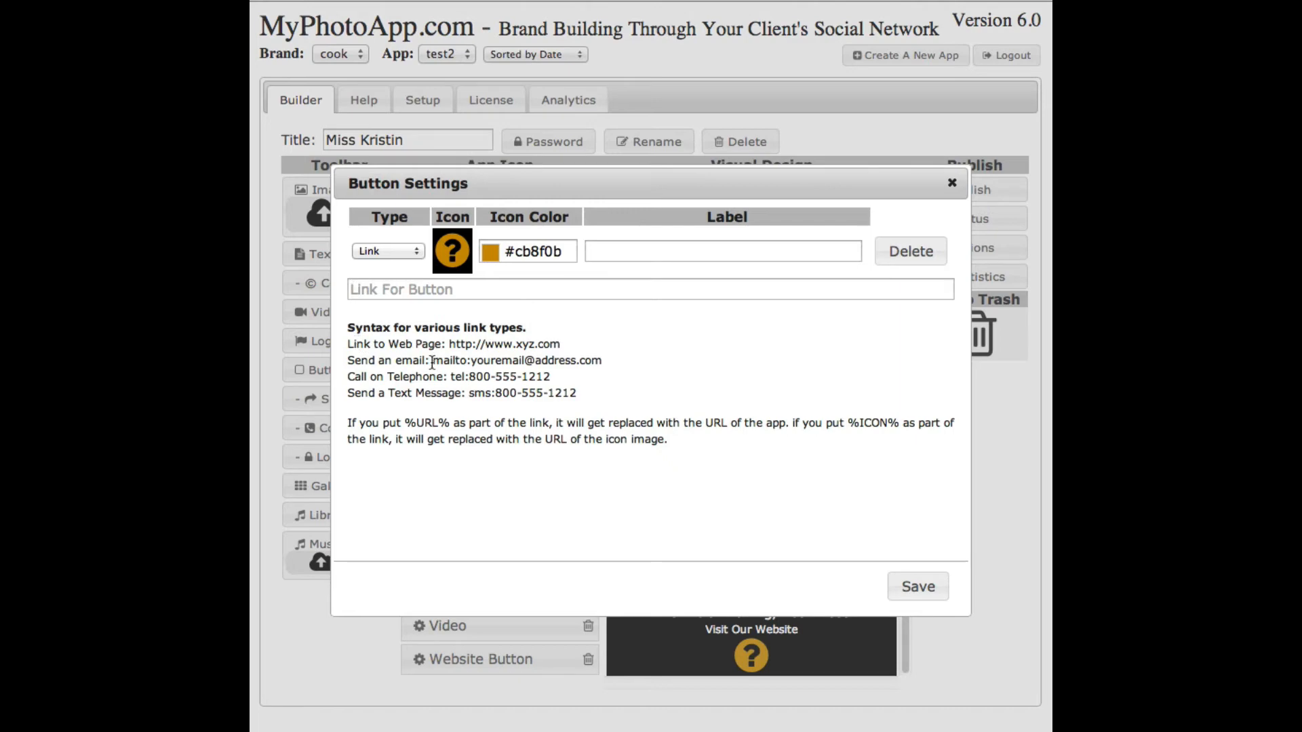
pyautogui.moveTo(433, 362); pyautogui.dragTo(604, 356)
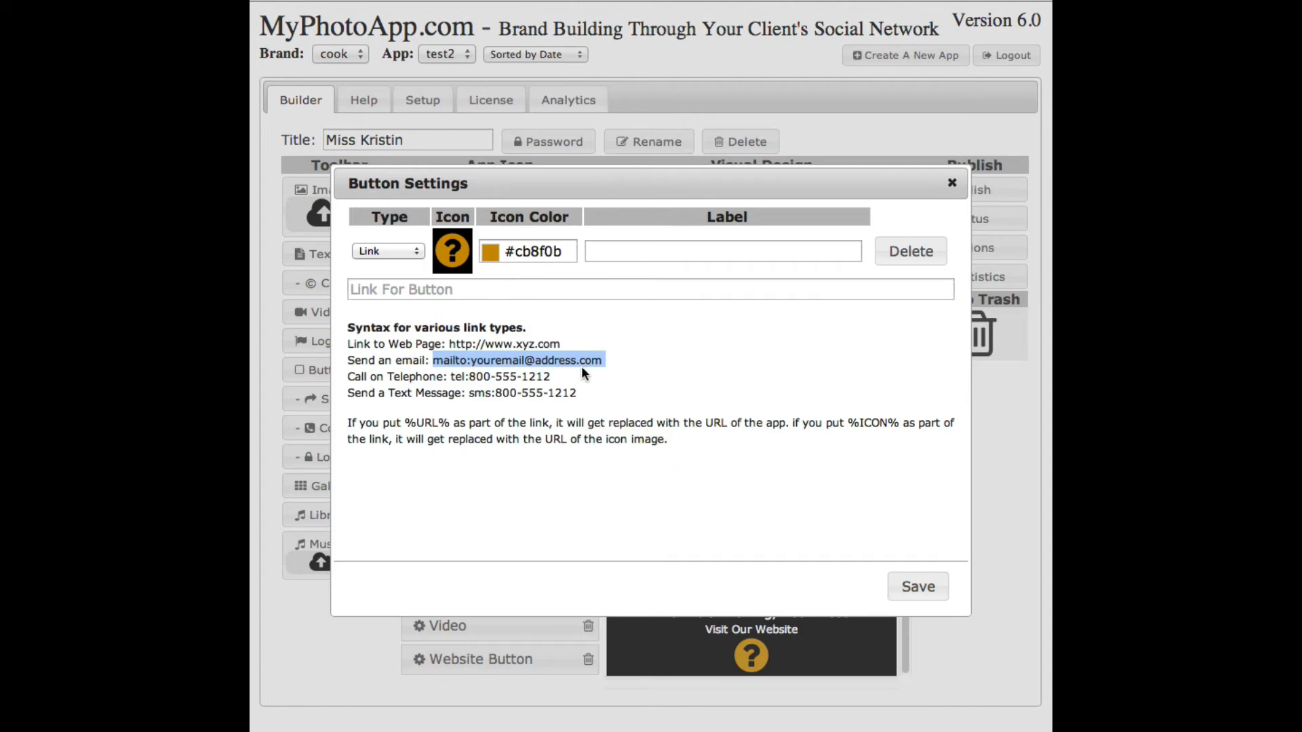
pyautogui.click(451, 374)
pyautogui.moveTo(451, 374); pyautogui.dragTo(472, 373)
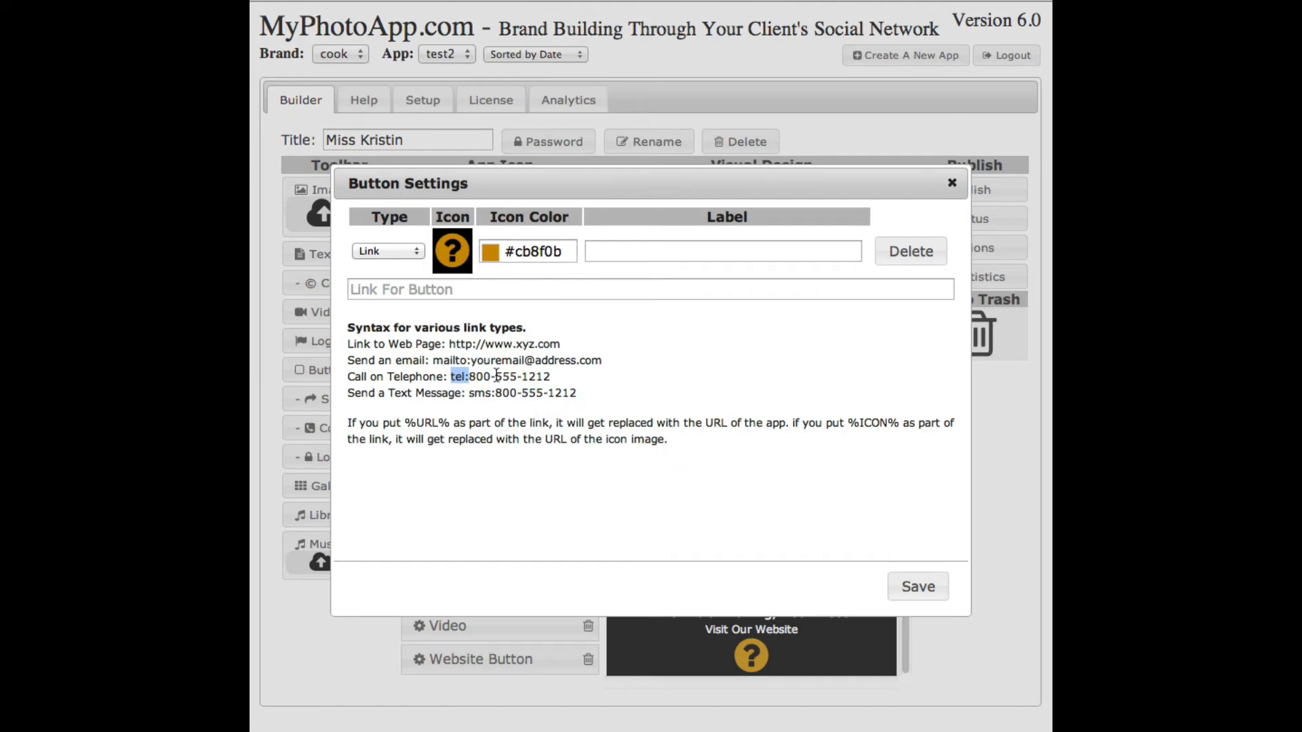
pyautogui.click(370, 290)
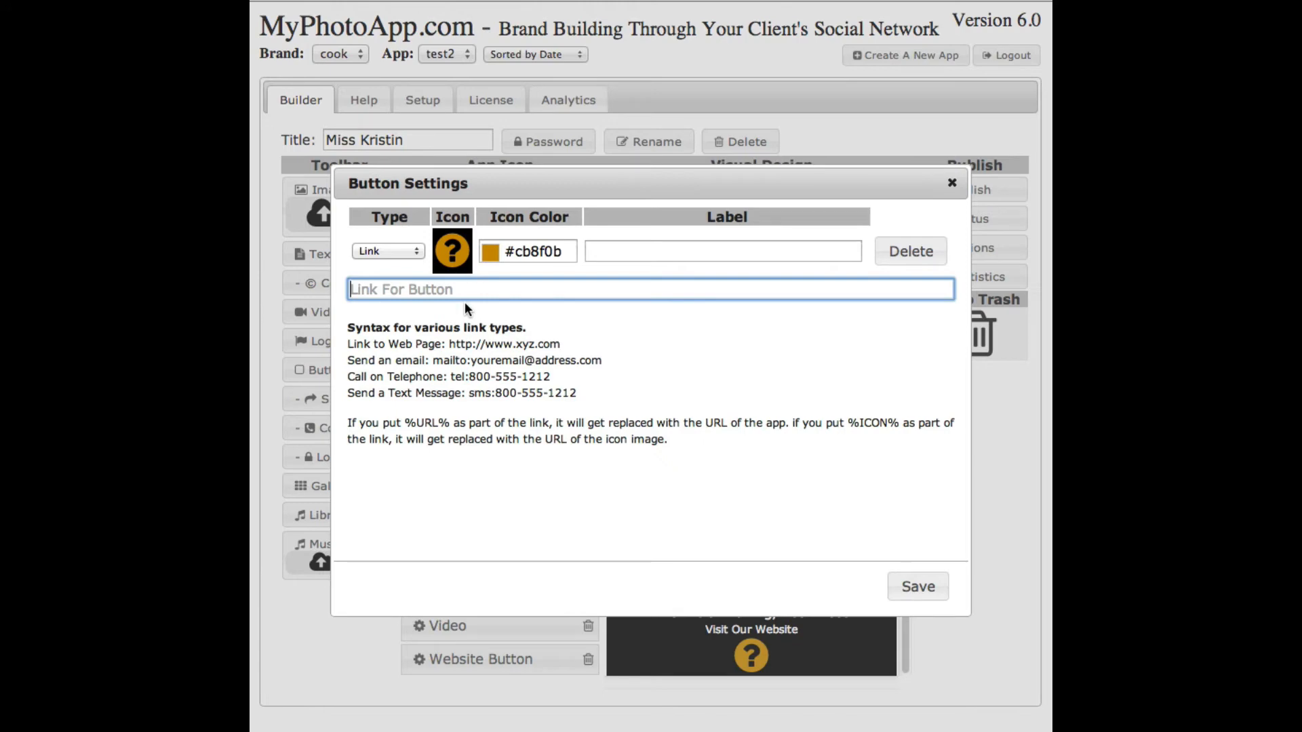
pyautogui.write('http://wwww')
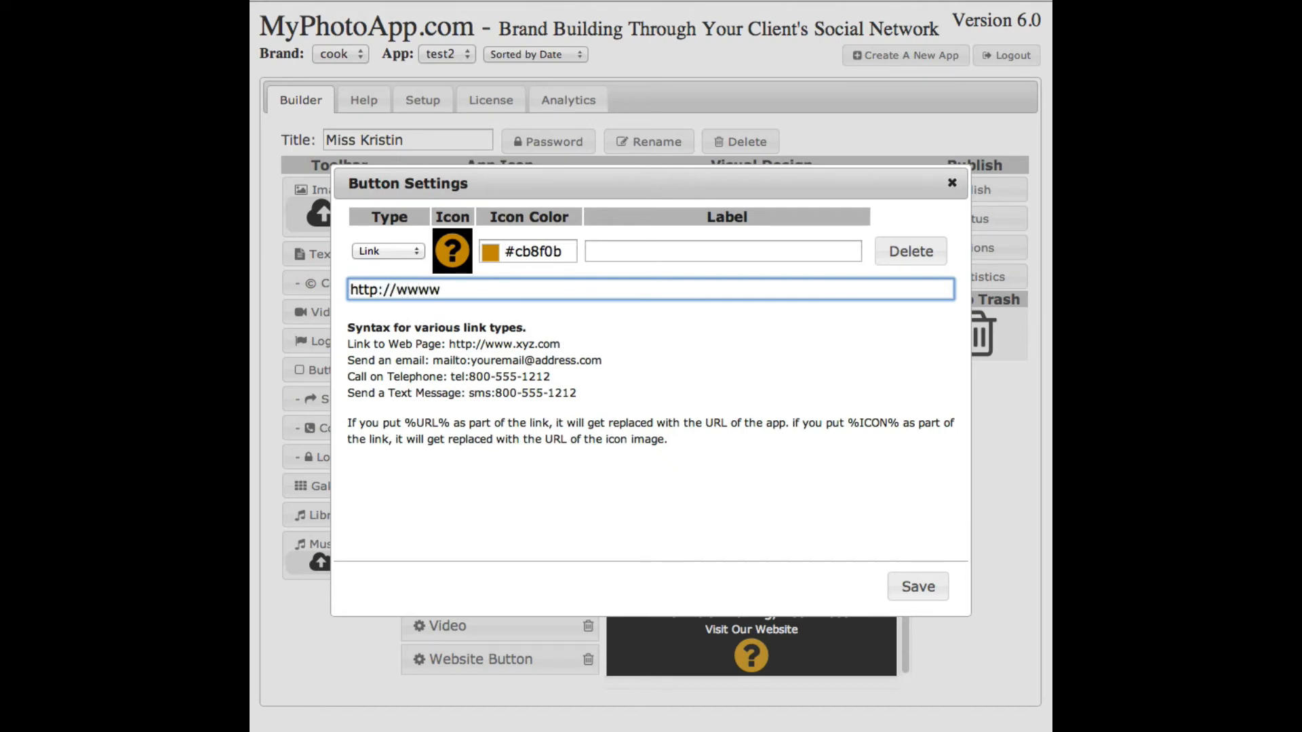
pyautogui.press('BackSpace')
pyautogui.write('.cookdesignerportraits.com')
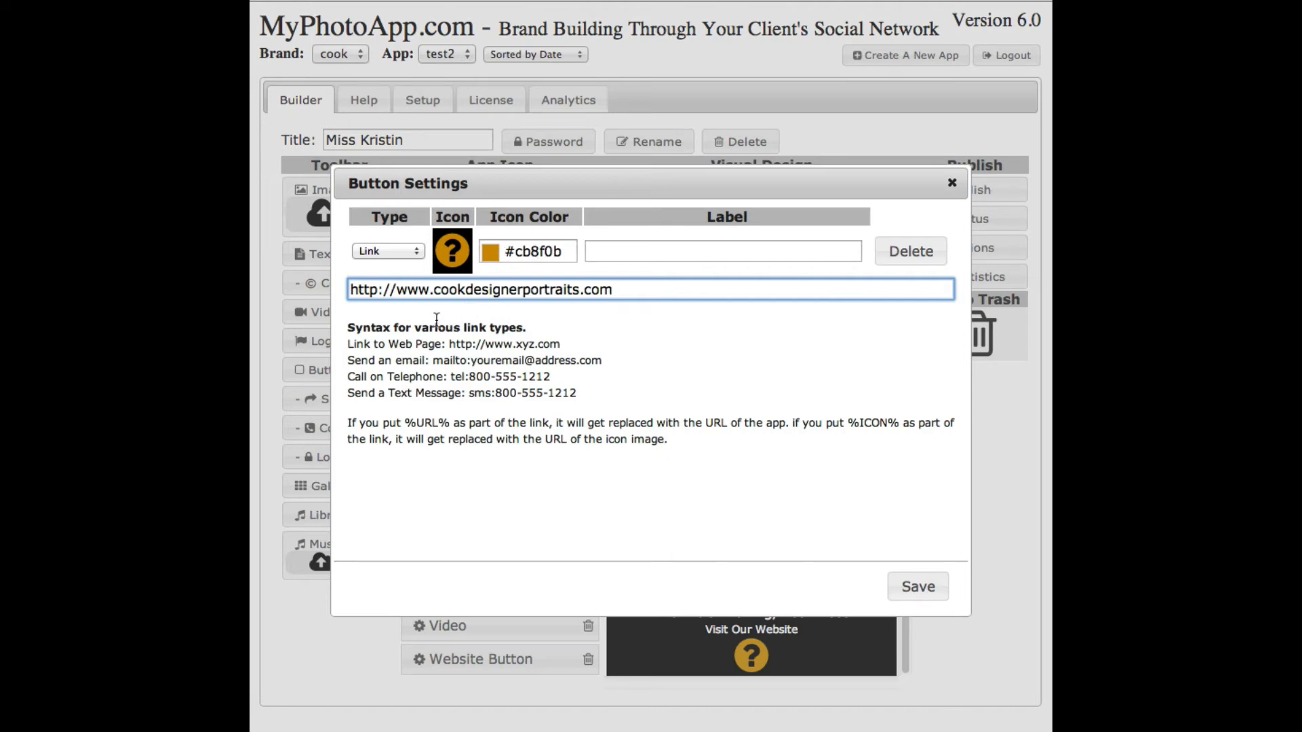
# Label the website link button "Cook Designer" and give it the solid flag icon
pyautogui.click(602, 250)
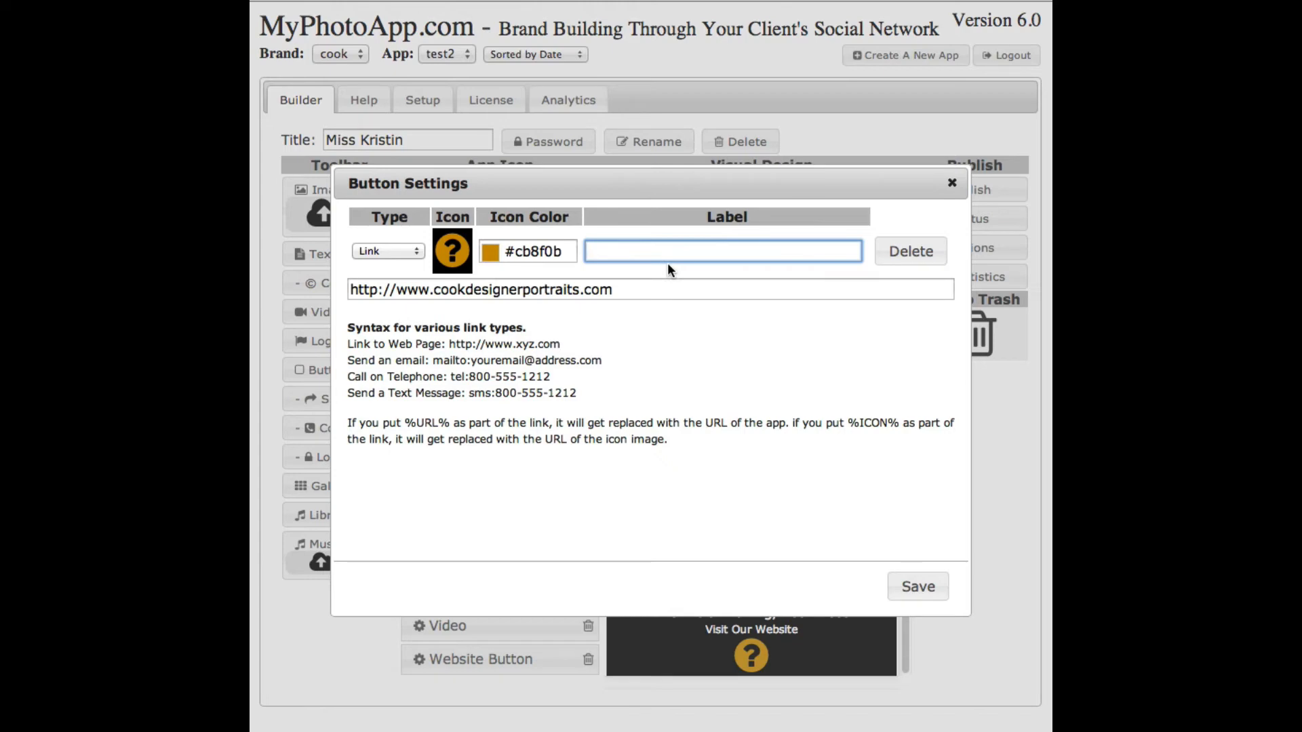
pyautogui.write('Cook Designer')
pyautogui.click(452, 260)
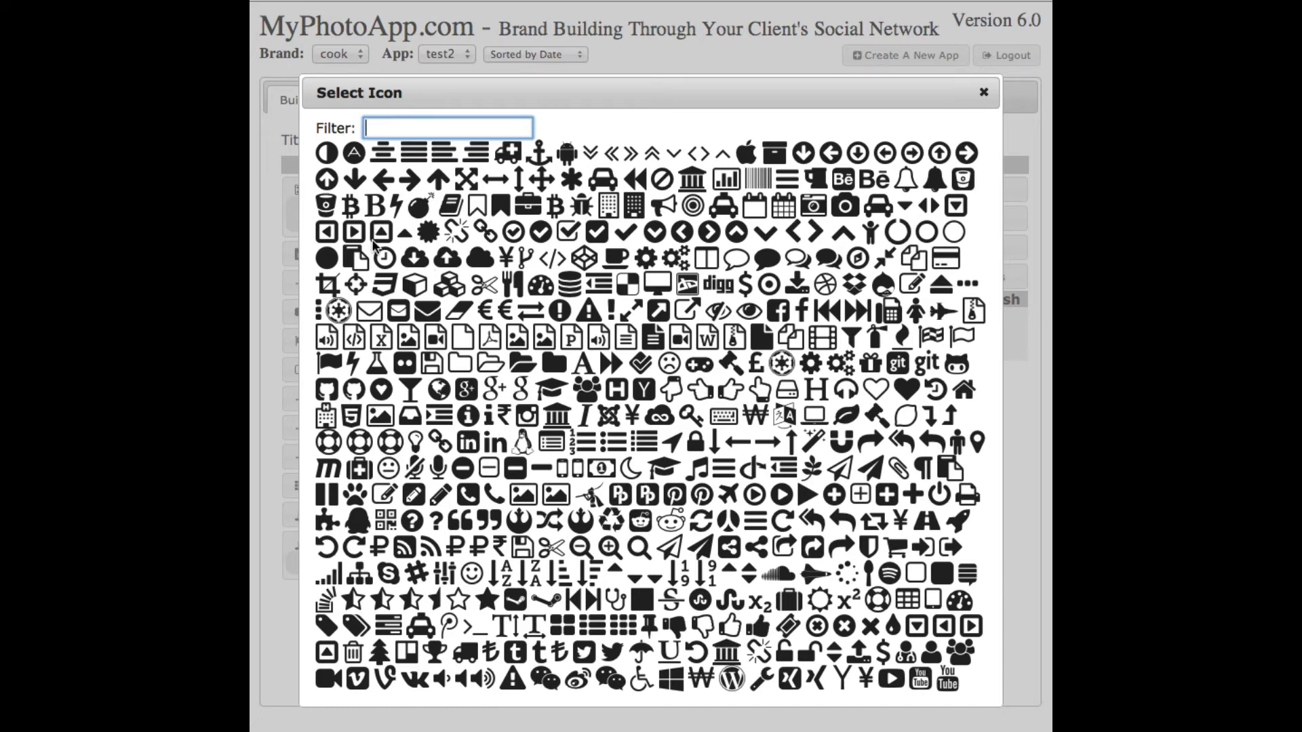
pyautogui.click(328, 362)
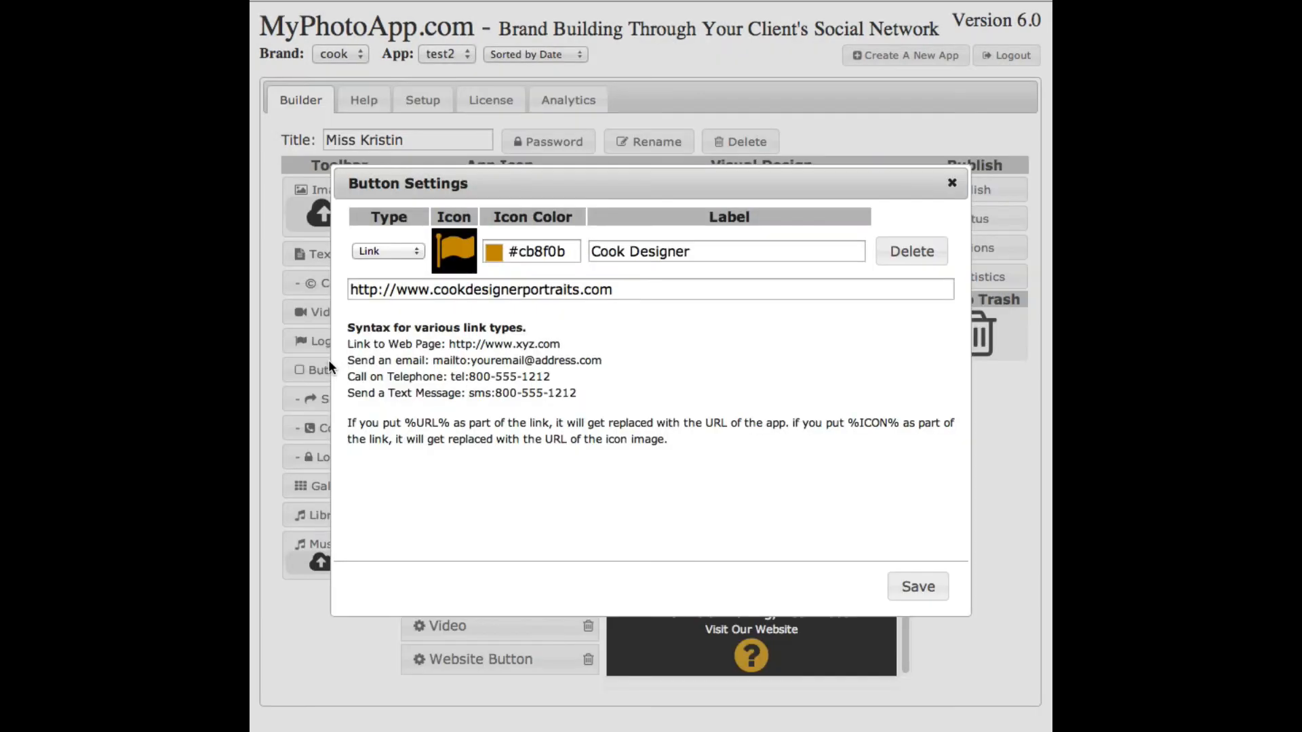
# Search the icon library for the Cook Designer button with the filters "glo", "stop", "face" and "pers", clearing each one
pyautogui.click(454, 256)
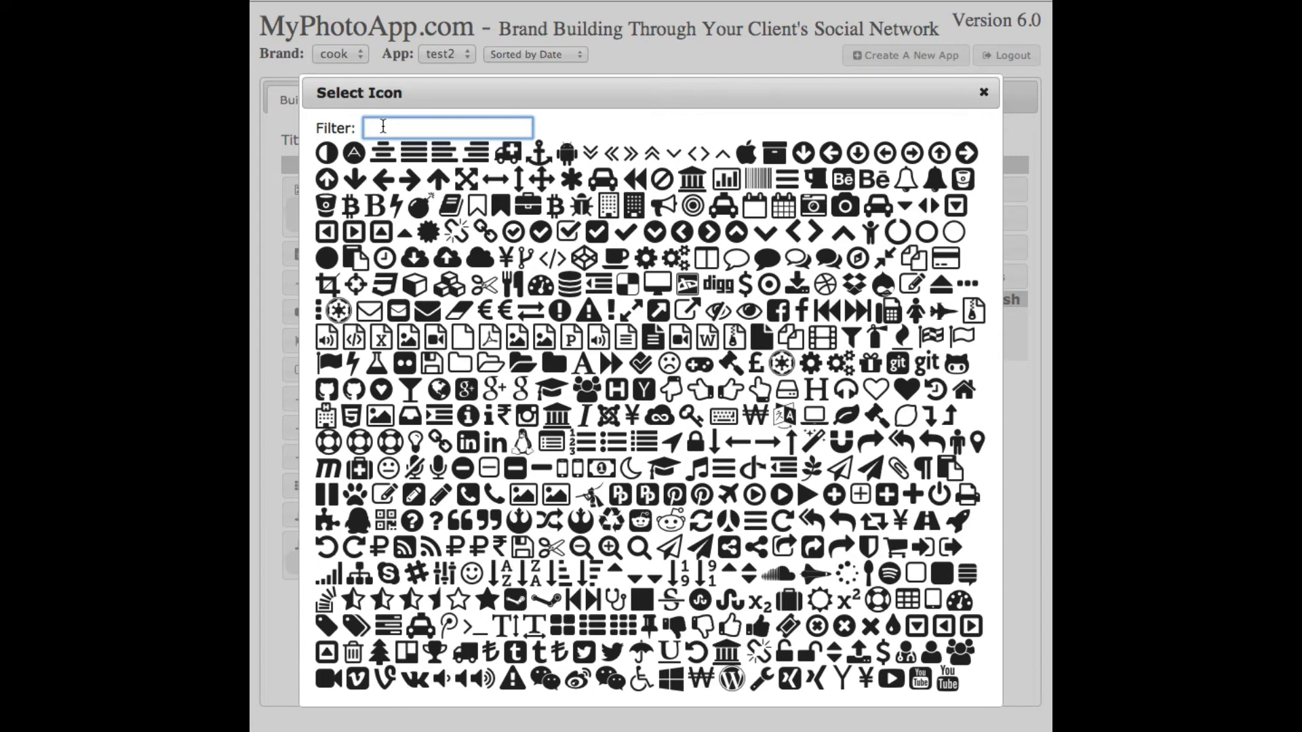
pyautogui.write('glo')
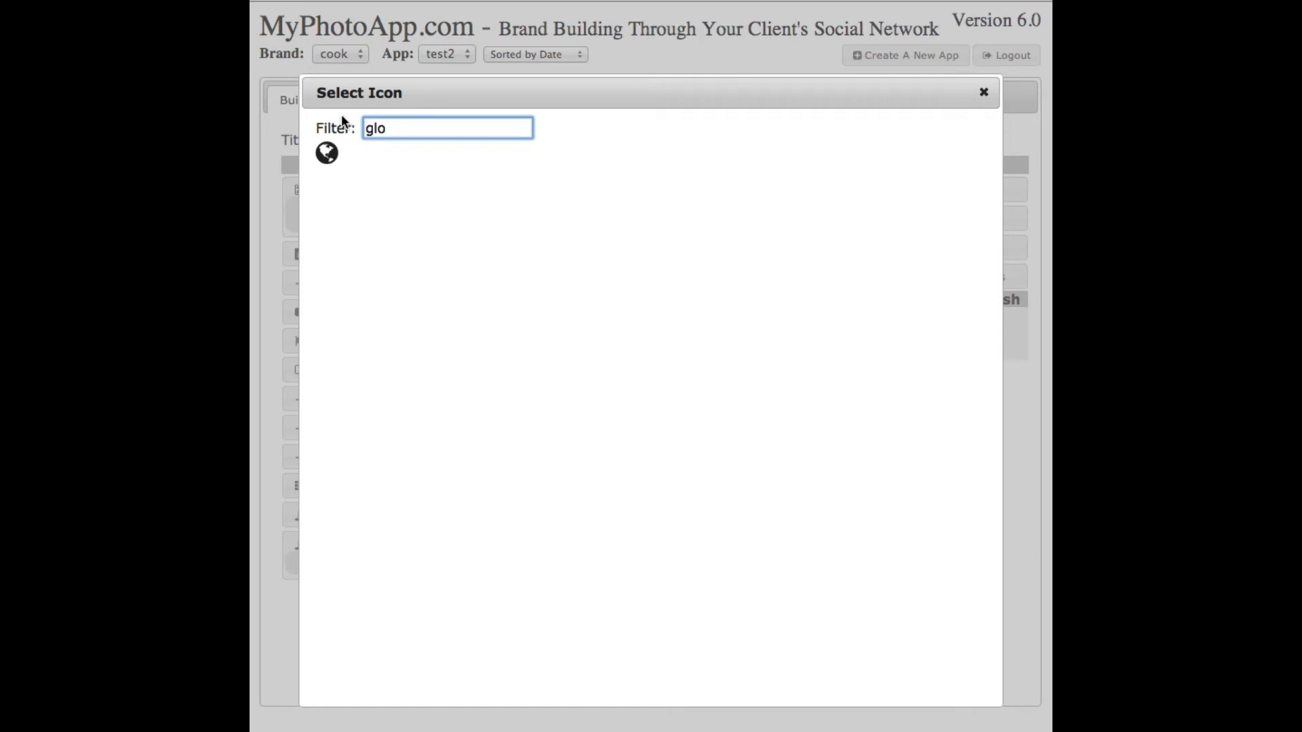
pyautogui.press('BackSpace')
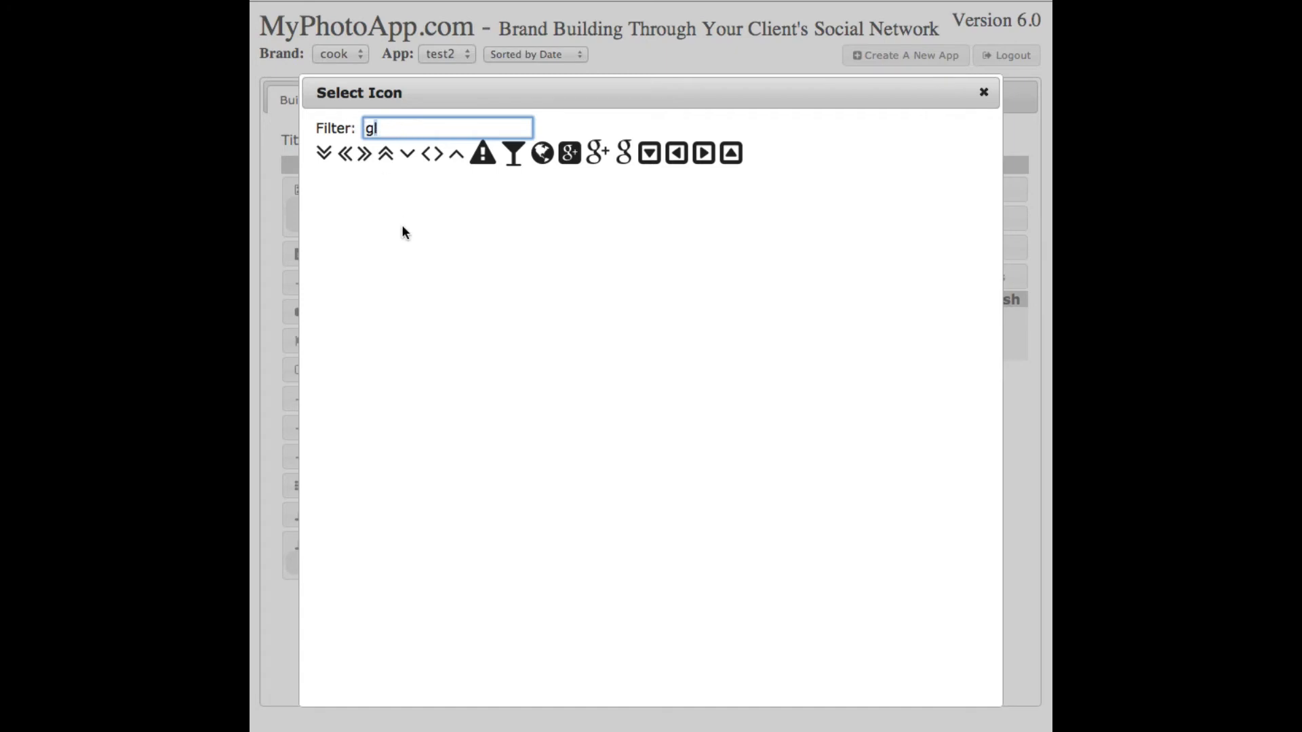
pyautogui.press('BackSpace')
pyautogui.press('BackSpace')
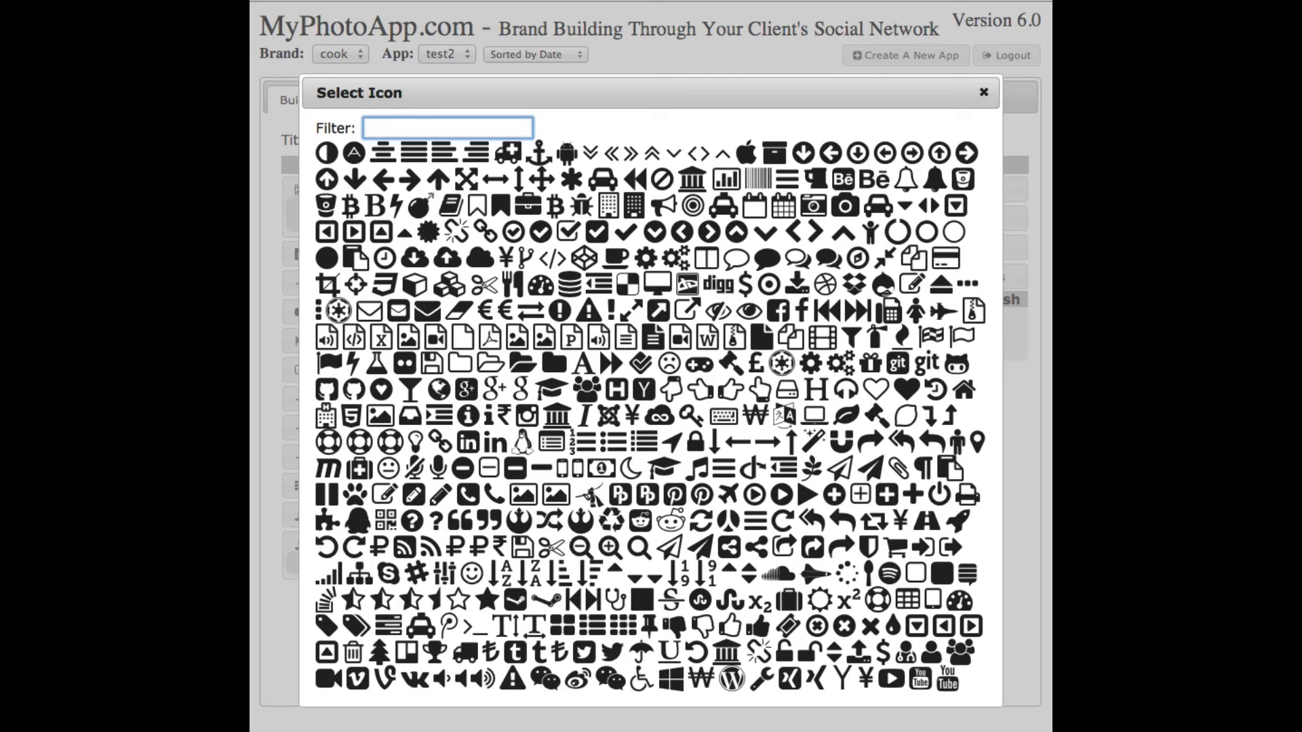
pyautogui.write('stop')
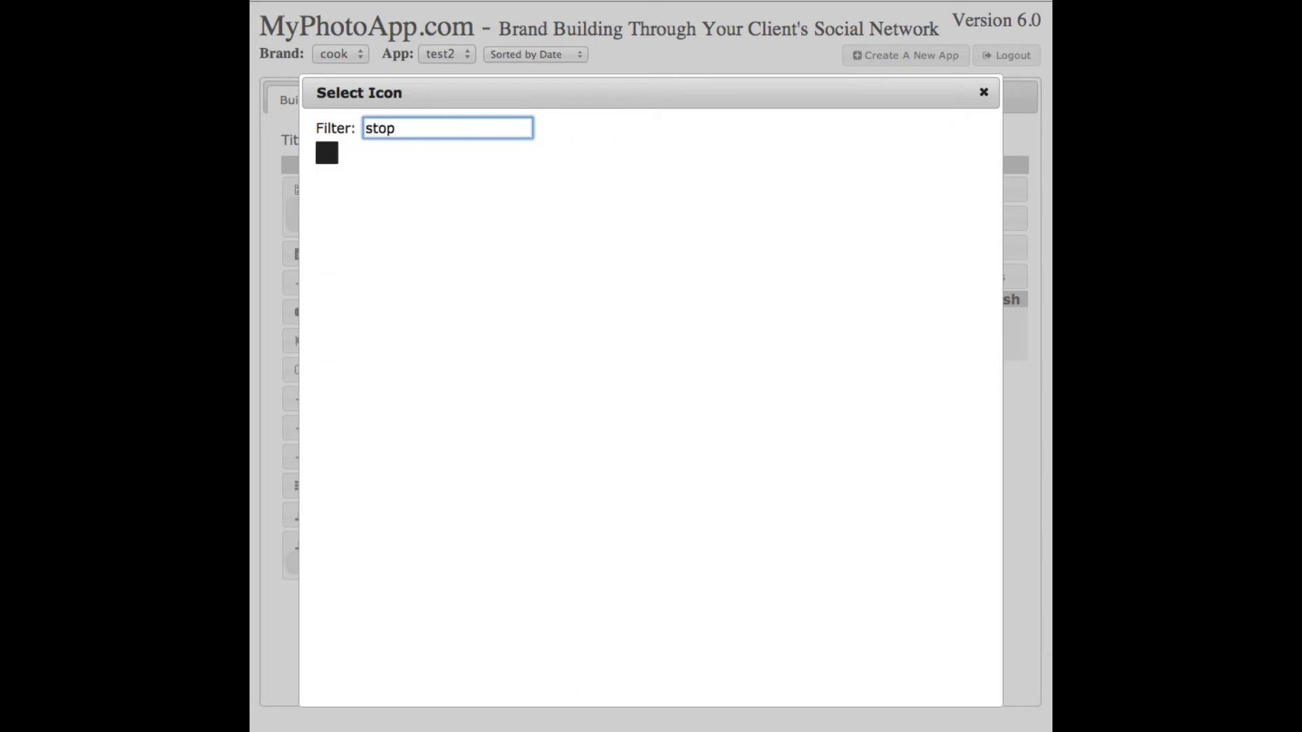
pyautogui.press('BackSpace')
pyautogui.press('BackSpace')
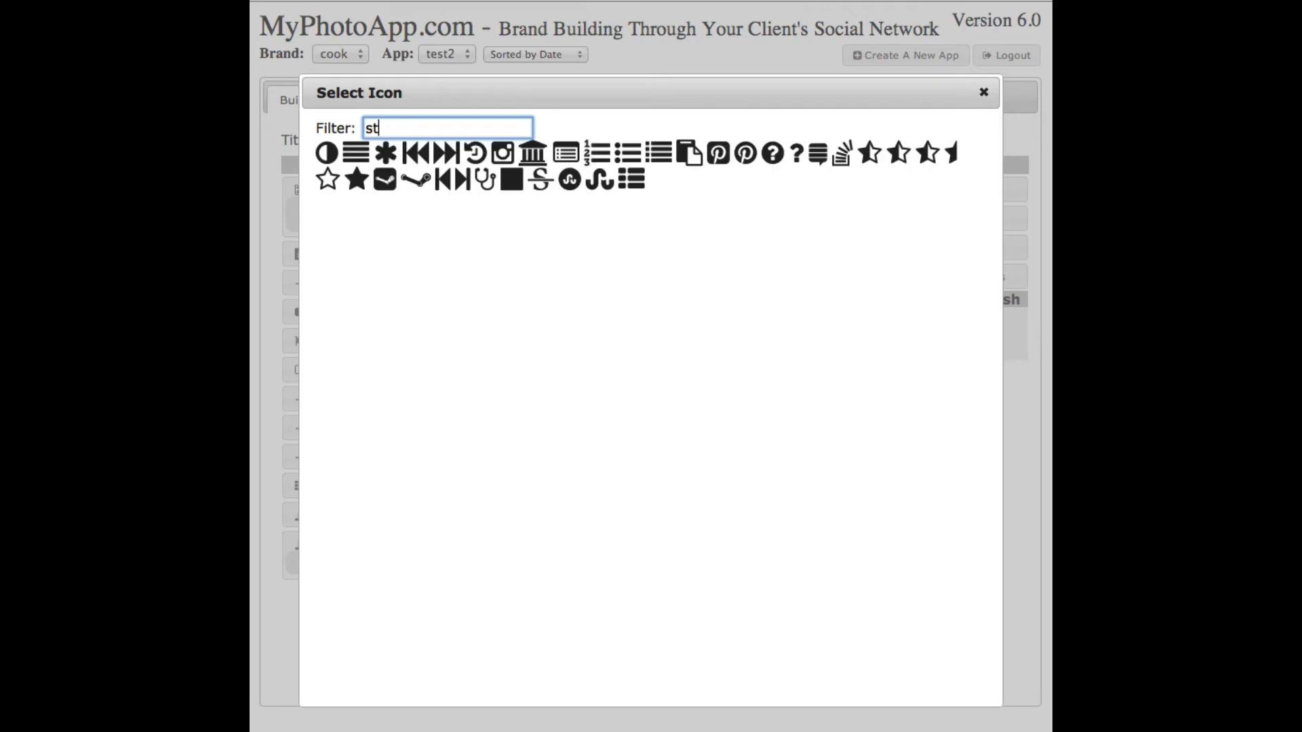
pyautogui.press('BackSpace')
pyautogui.press('BackSpace')
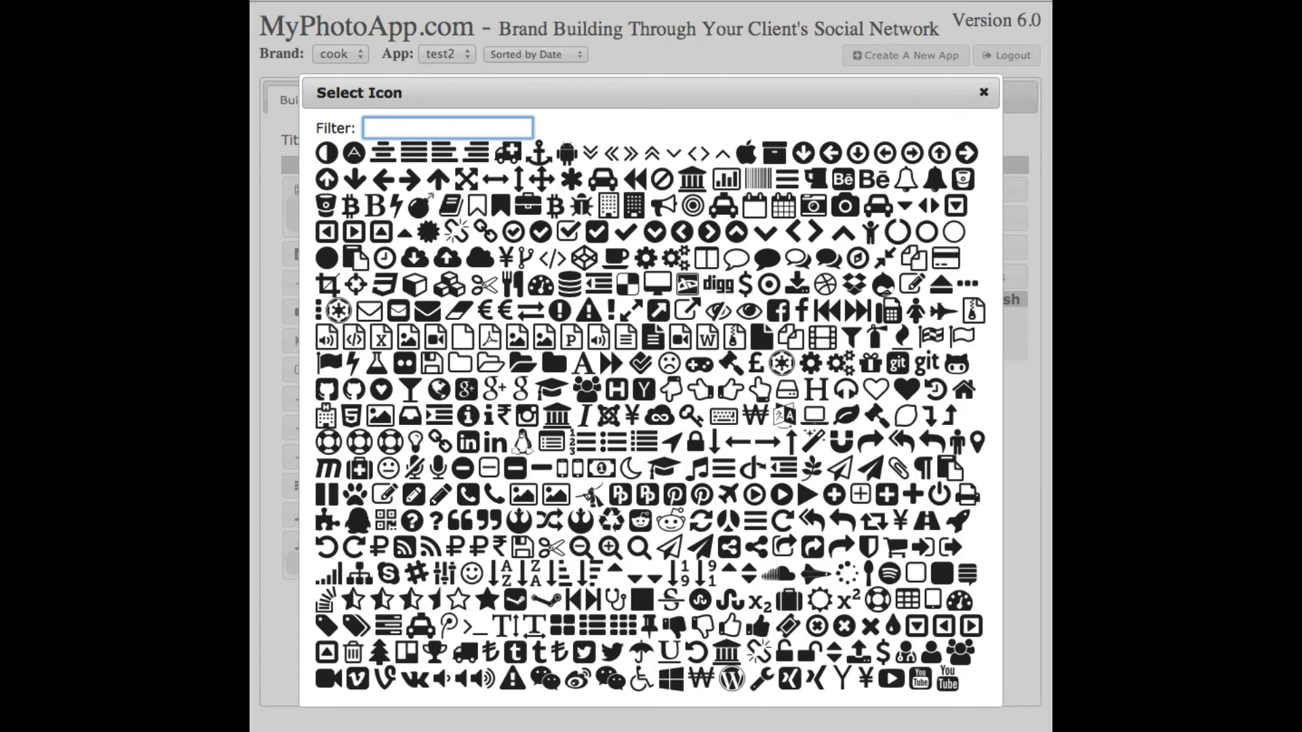
pyautogui.write('face')
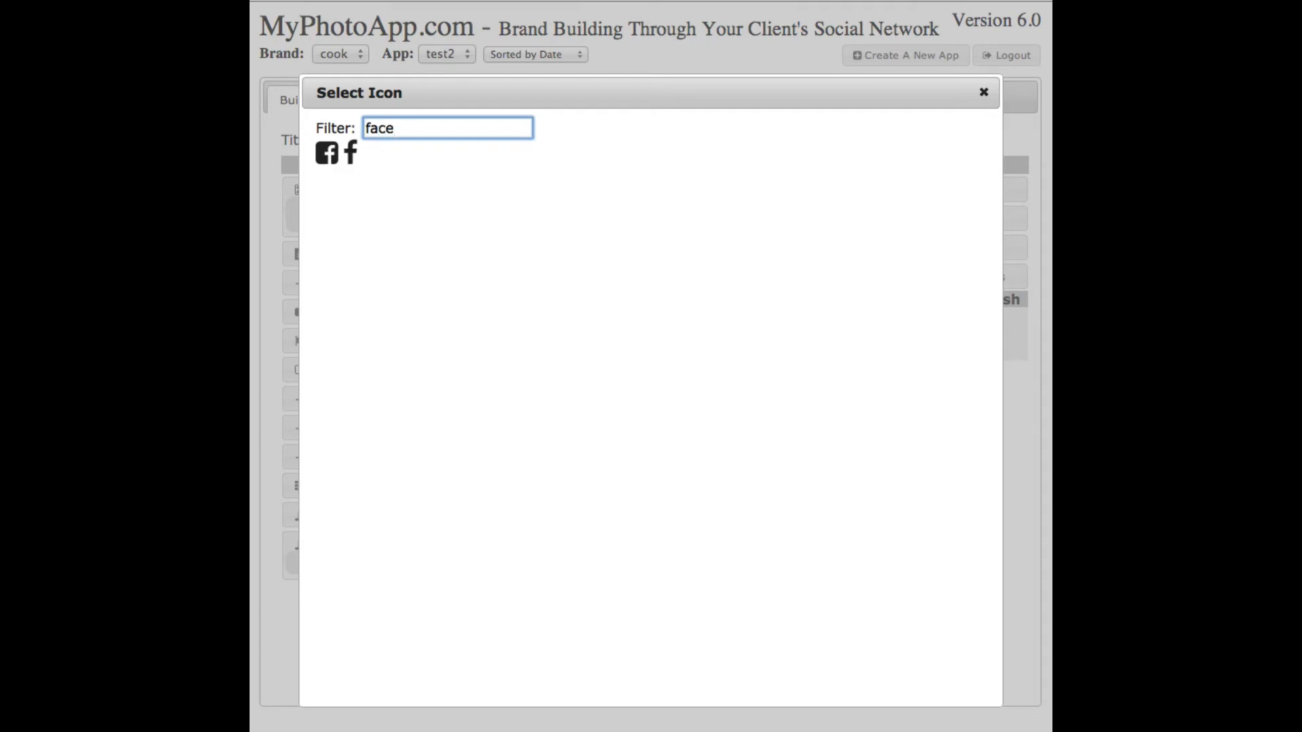
pyautogui.press('BackSpace')
pyautogui.press('BackSpace')
pyautogui.press('BackSpace')
pyautogui.press('BackSpace')
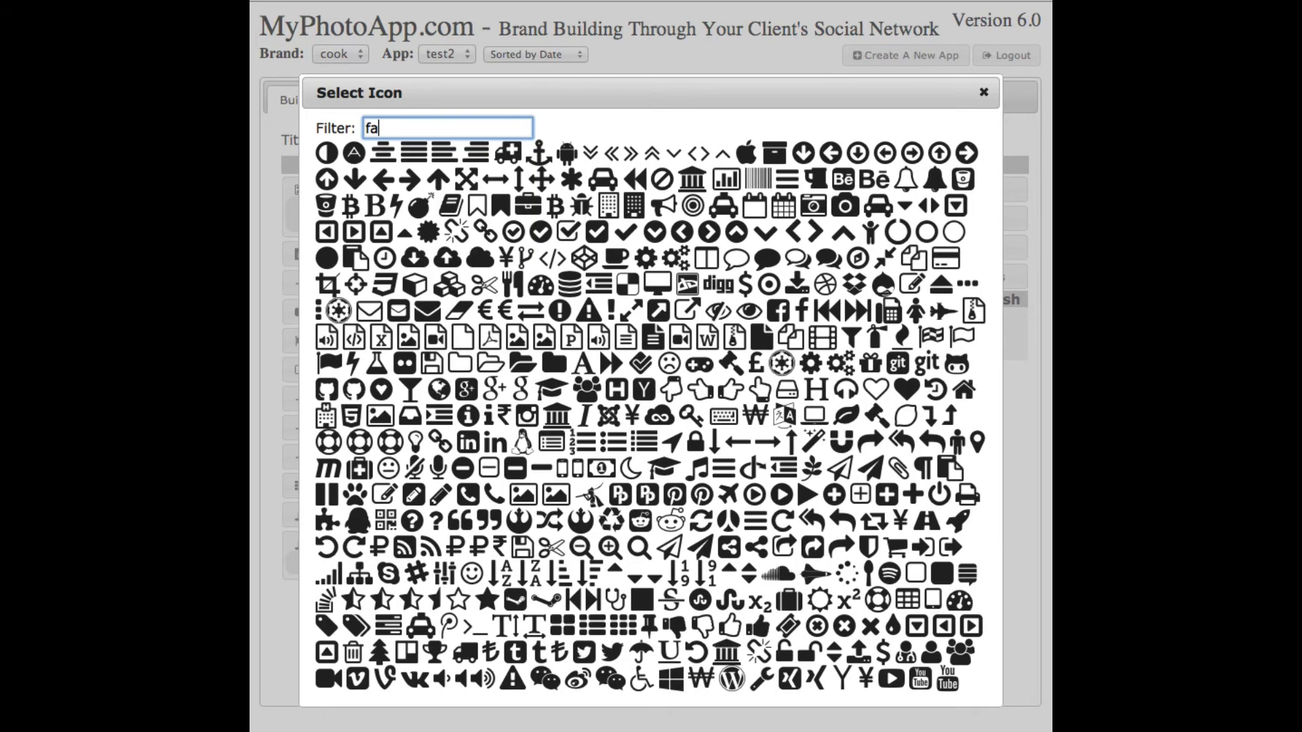
pyautogui.write('pers')
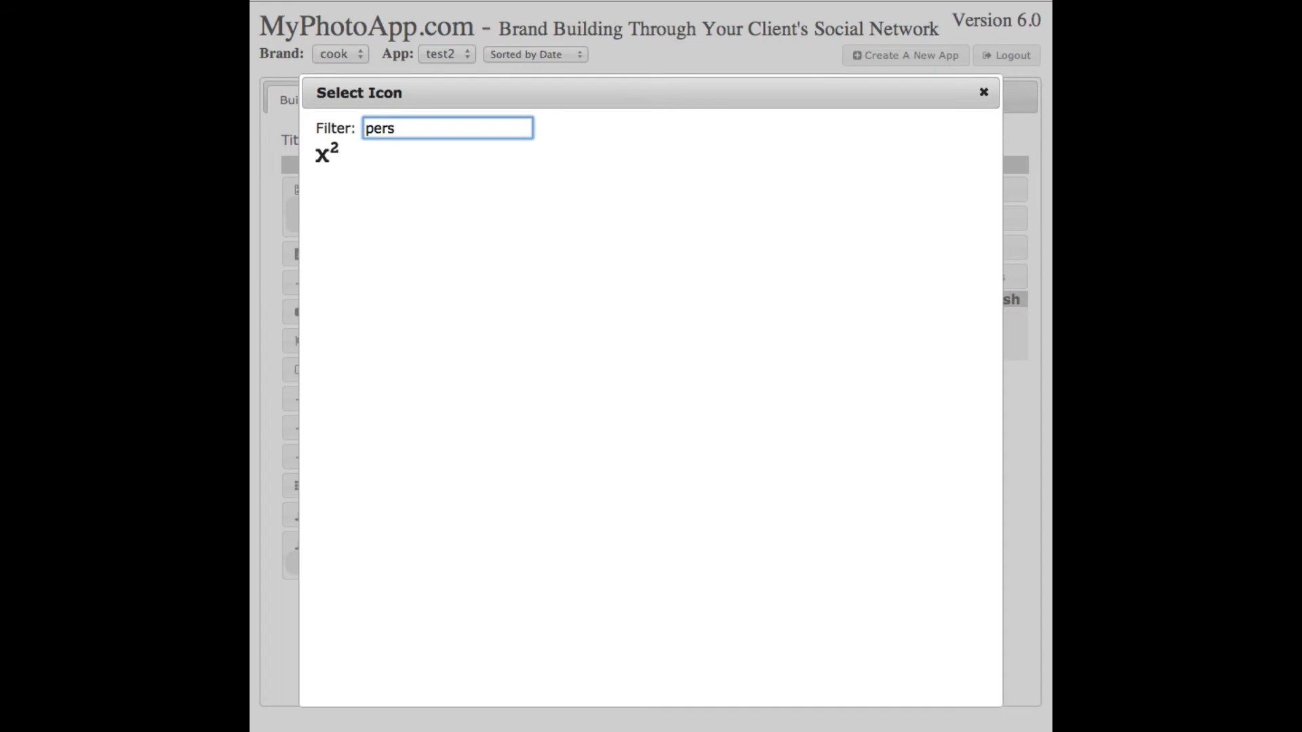
pyautogui.press('BackSpace')
pyautogui.press('BackSpace')
pyautogui.press('BackSpace')
pyautogui.press('BackSpace')
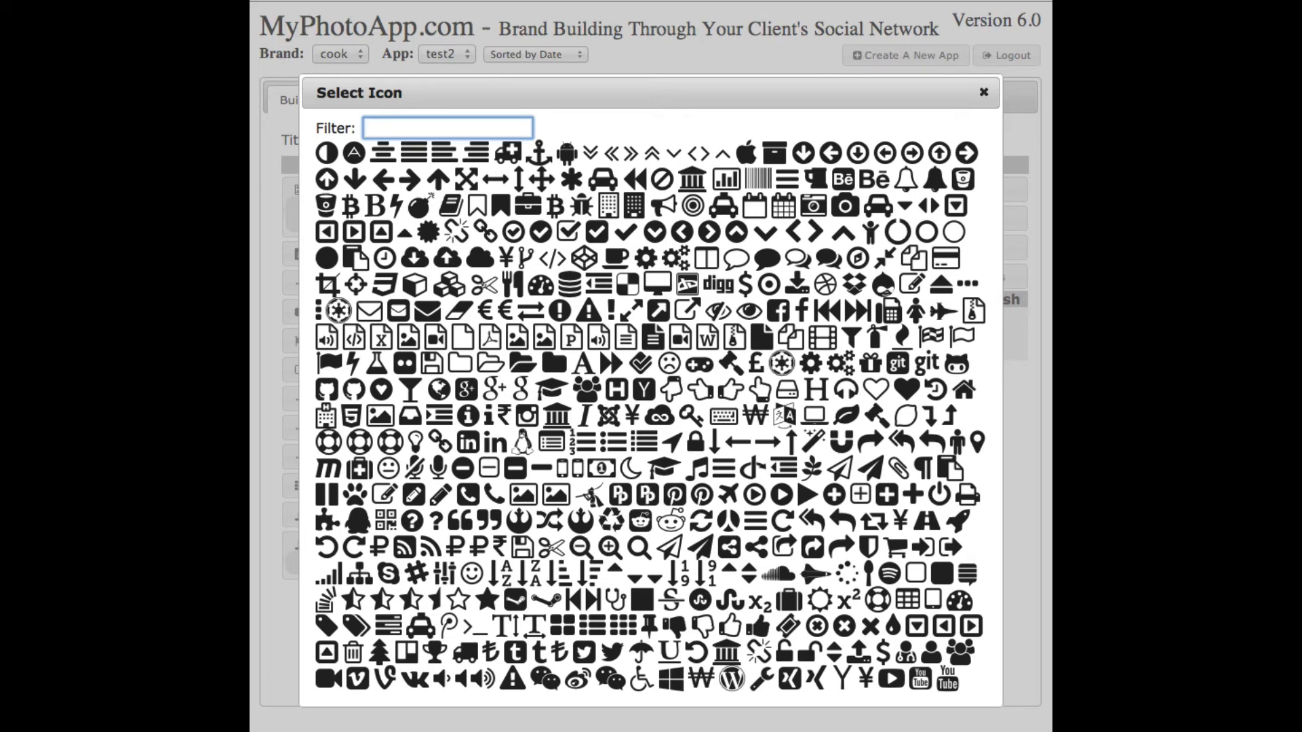
# Give the Cook Designer button the globe icon, save the button and its block, and check it in the visual design
pyautogui.click(437, 392)
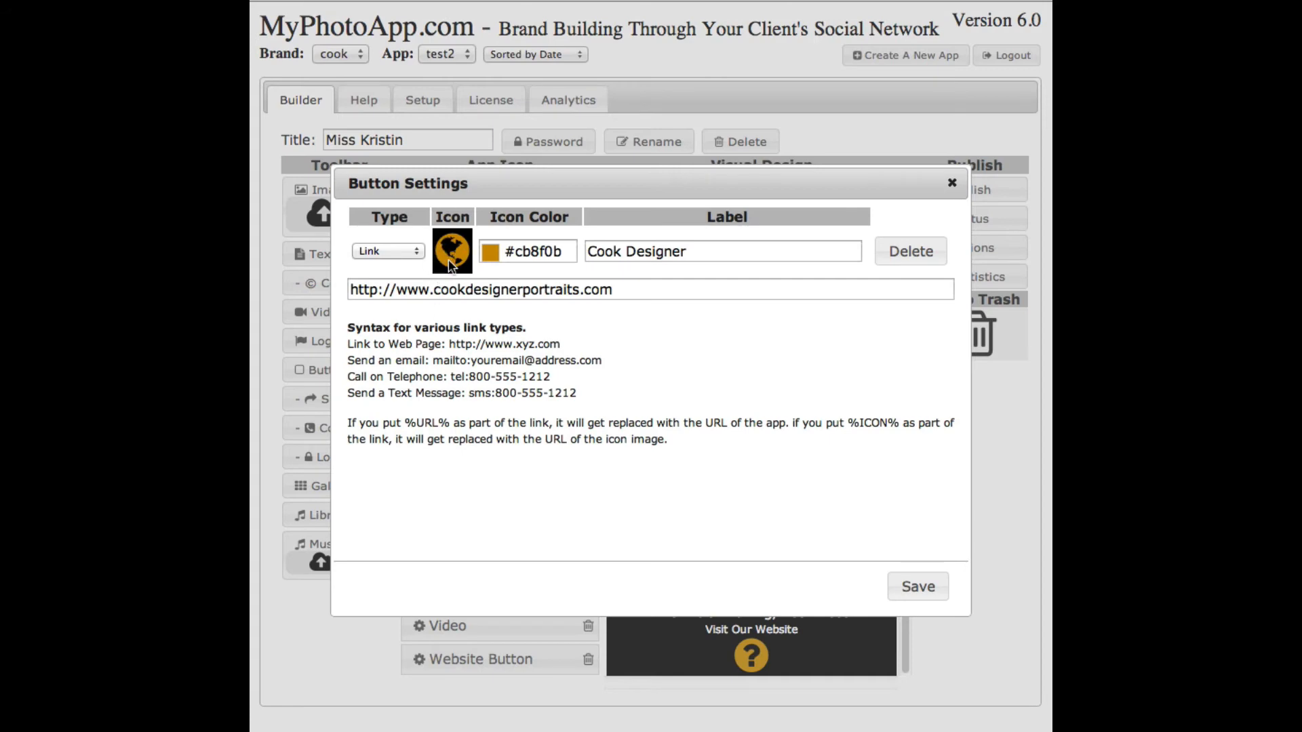
pyautogui.click(917, 588)
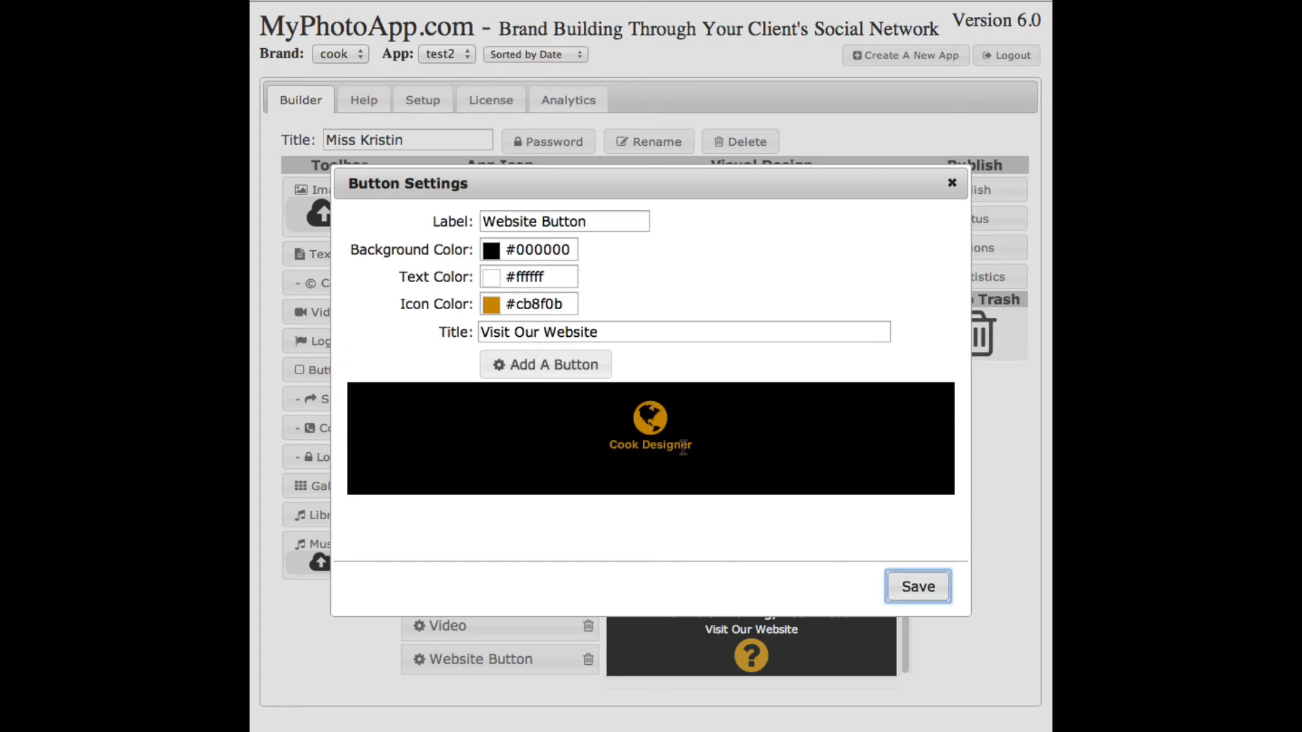
pyautogui.click(917, 587)
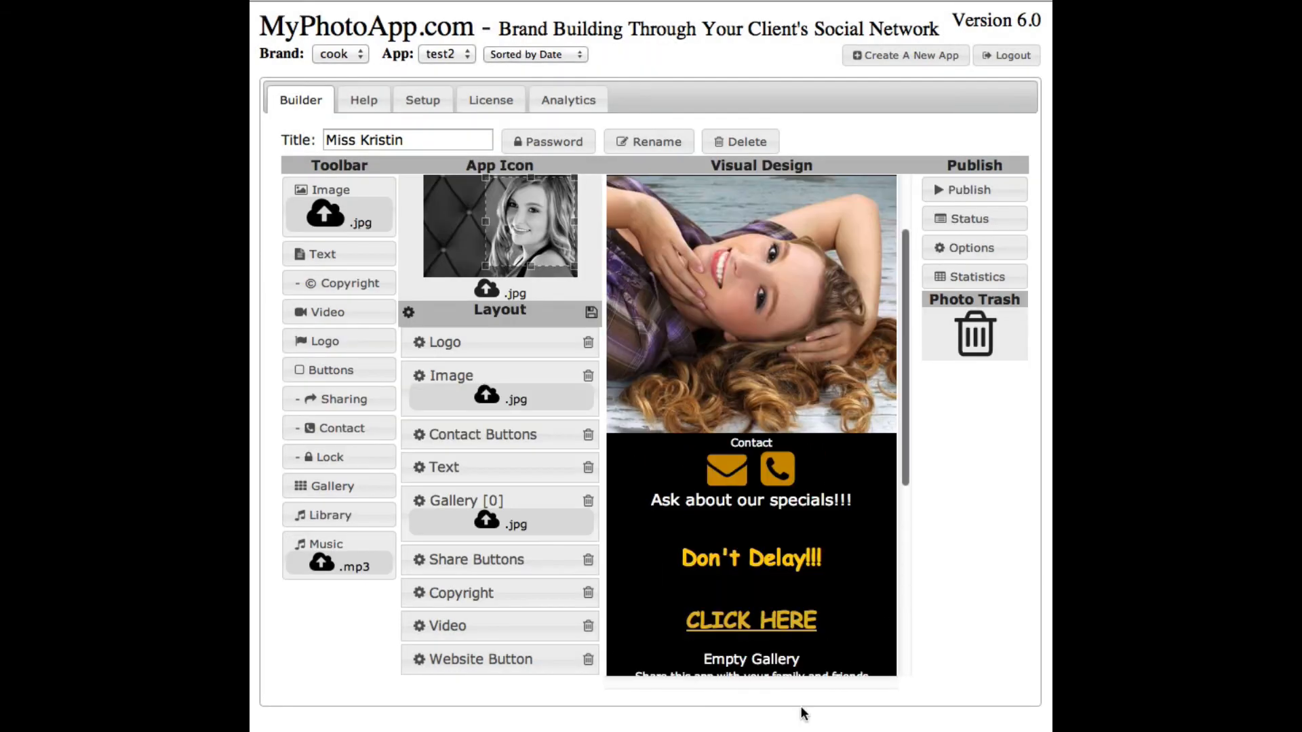
pyautogui.moveTo(906, 405); pyautogui.dragTo(907, 712)
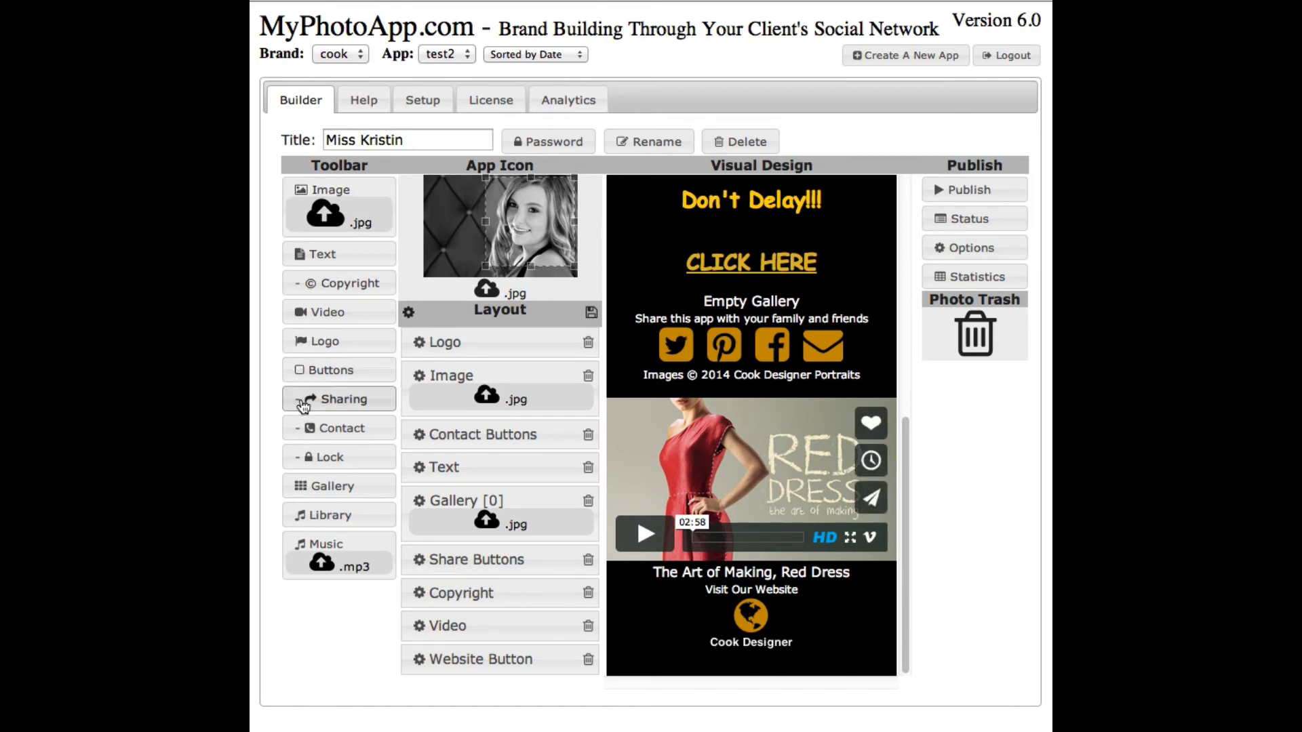
# Add a second button to the Website Button block, review the Lock App type, and set the button's type to Text Box
pyautogui.click(753, 621)
pyautogui.click(529, 367)
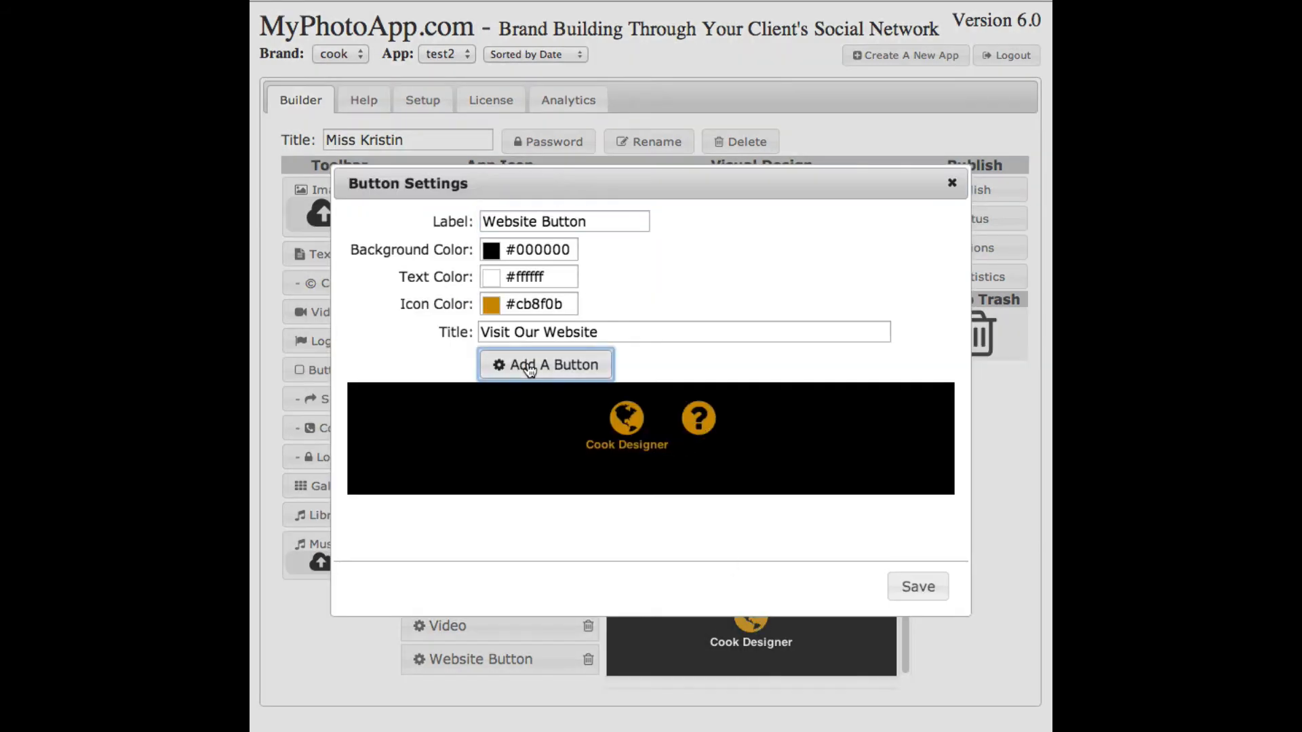
pyautogui.click(702, 428)
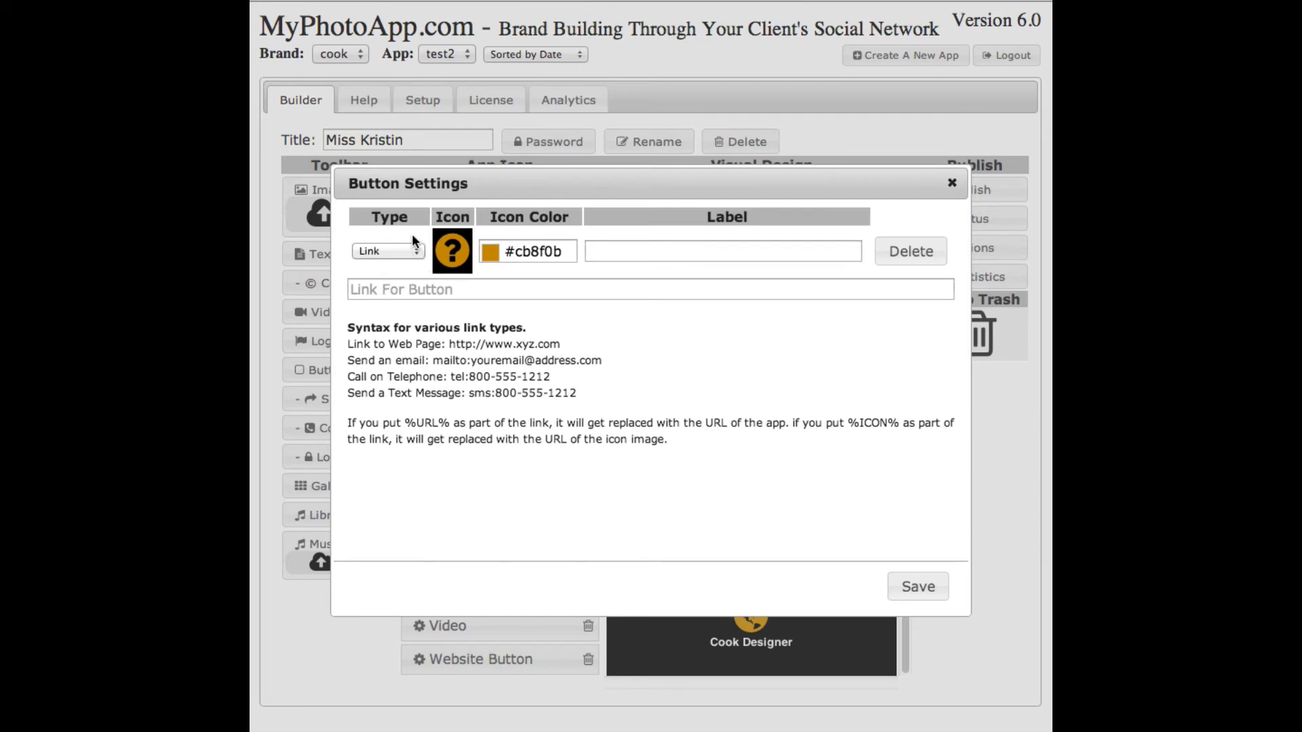
pyautogui.click(412, 251)
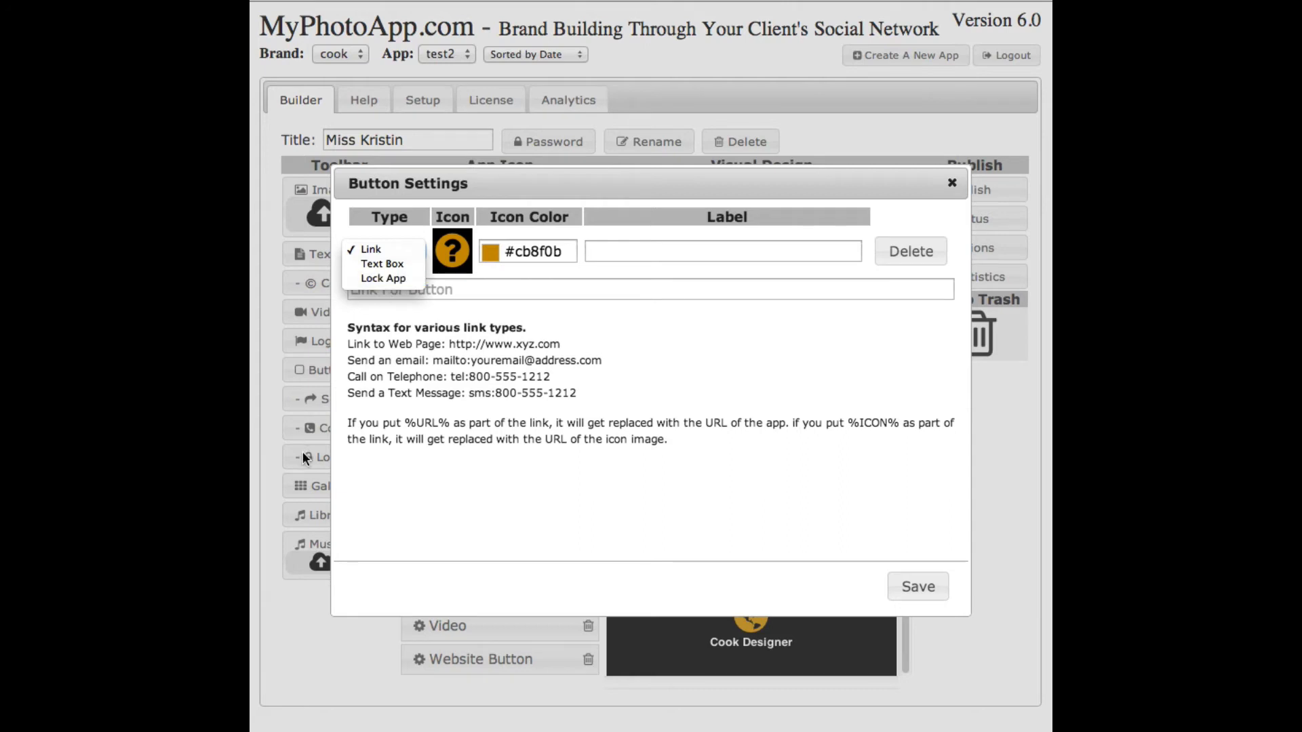
pyautogui.click(379, 278)
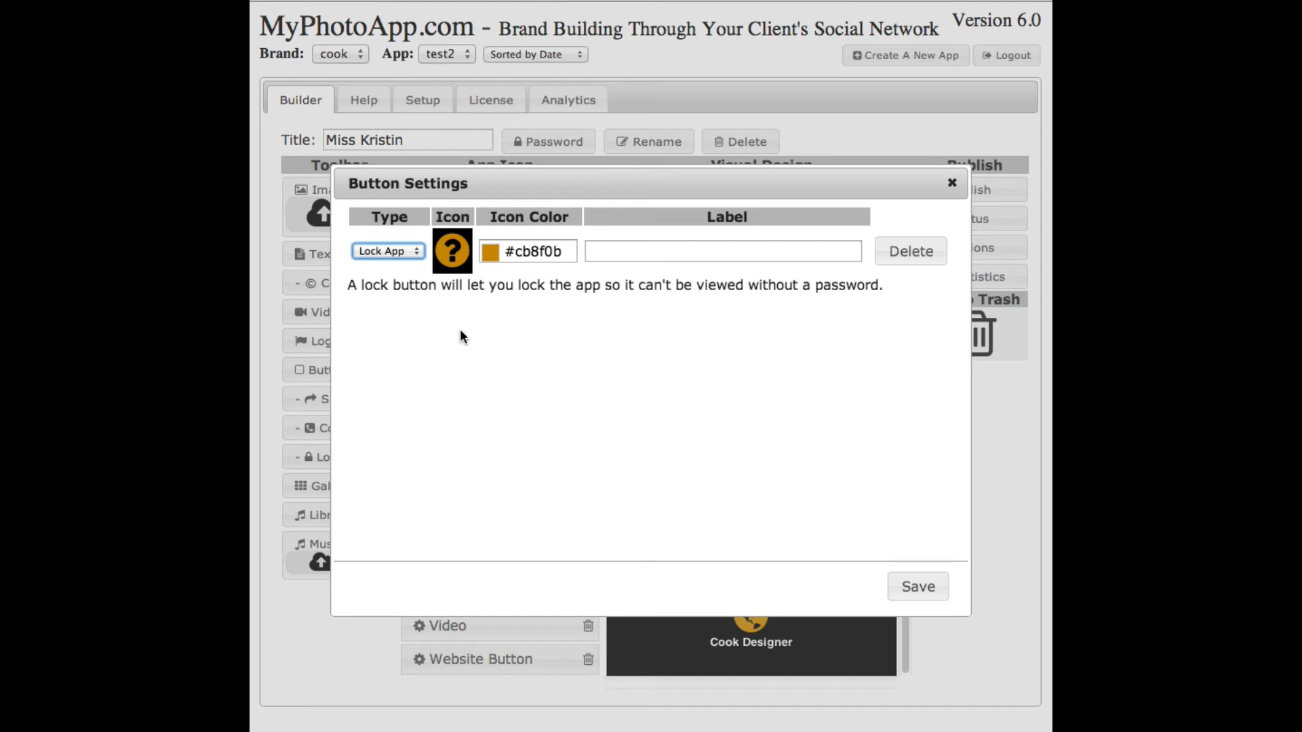
pyautogui.click(404, 249)
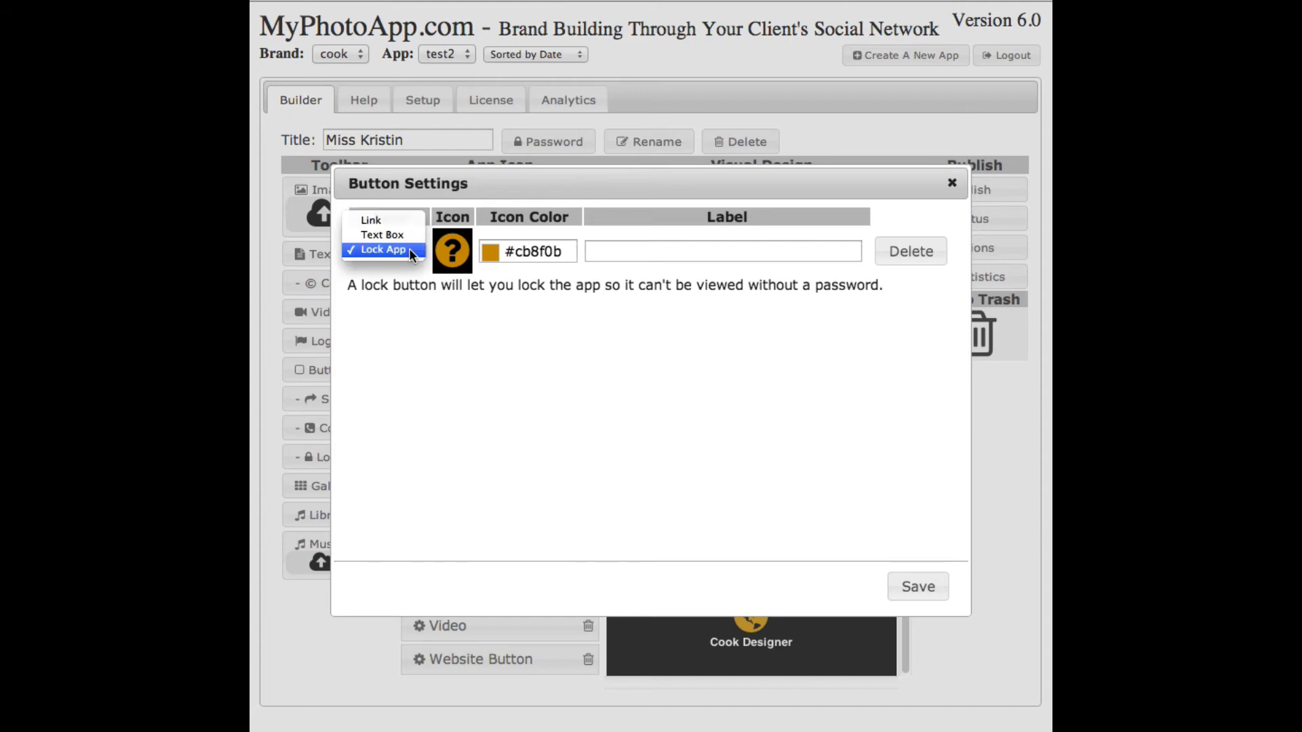
pyautogui.click(392, 234)
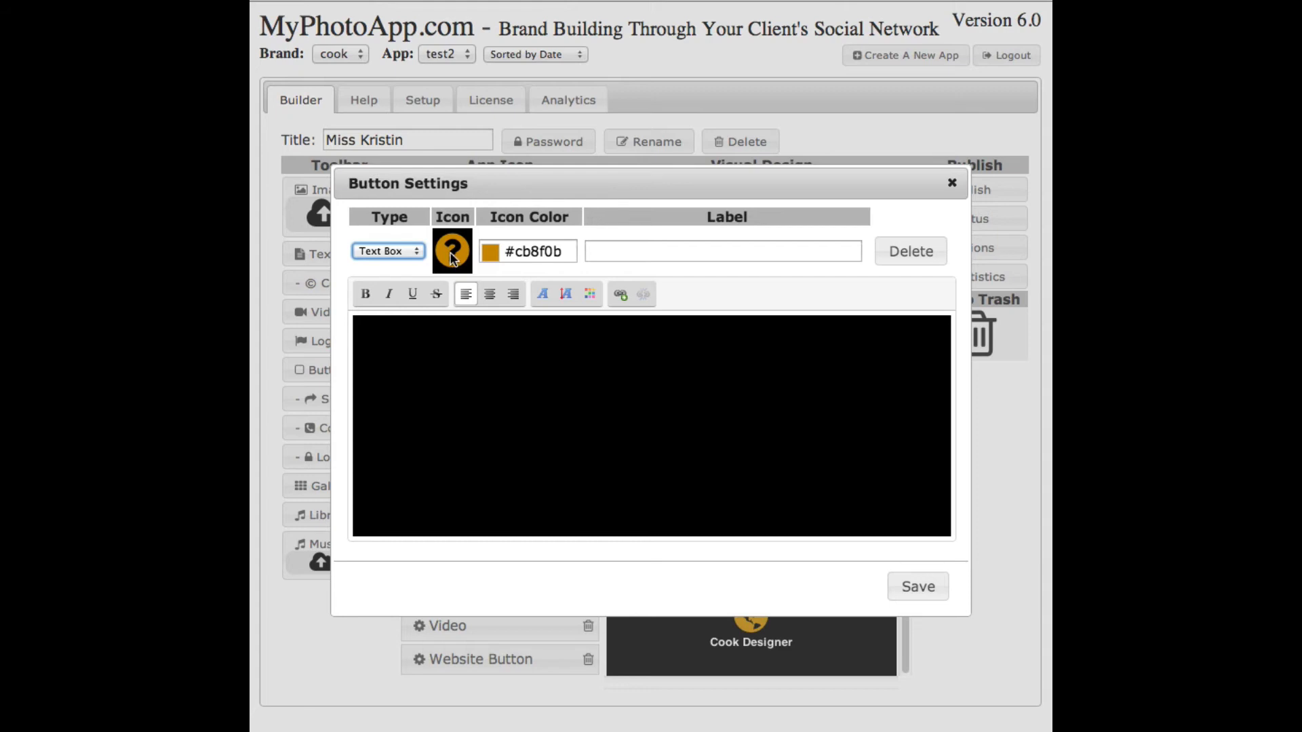
# Label the new button "About Us" and enter the text "Cook Designer Portraits is located in Georgetown Kentucky....."
pyautogui.click(605, 251)
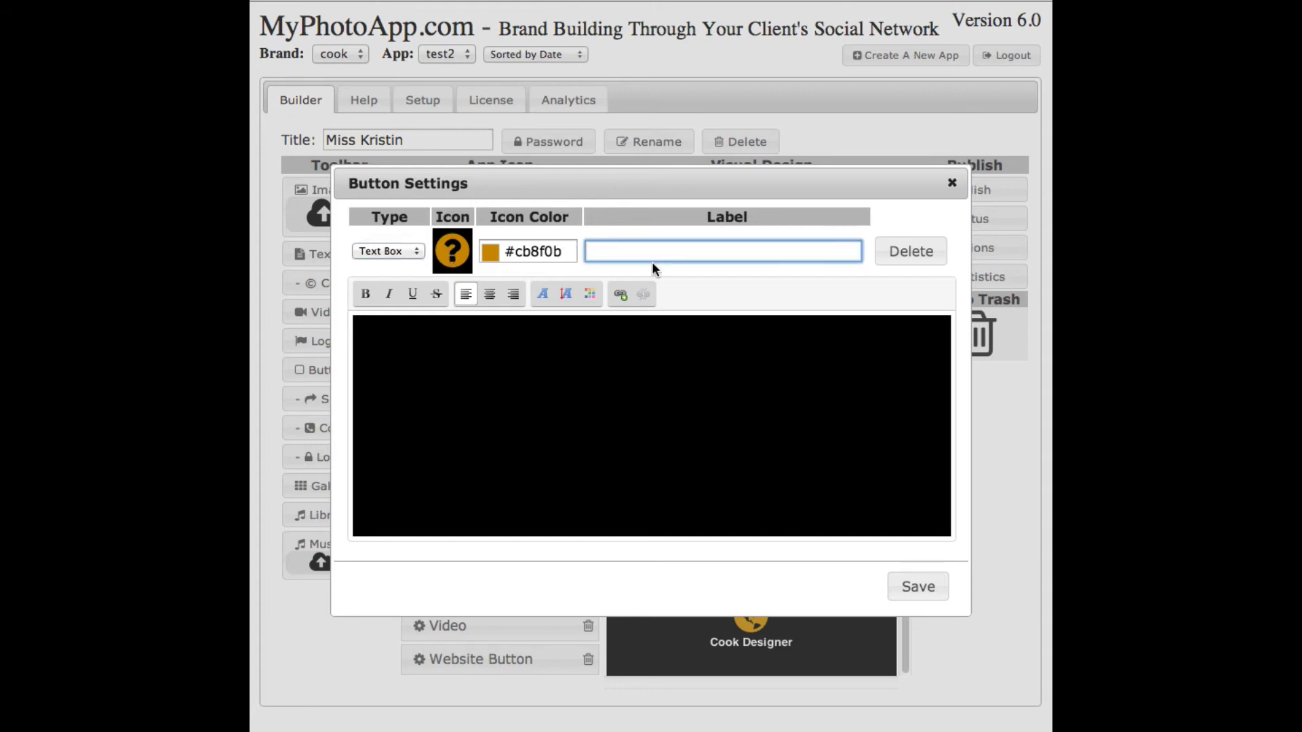
pyautogui.write('About Us')
pyautogui.click(384, 341)
pyautogui.write('Cook')
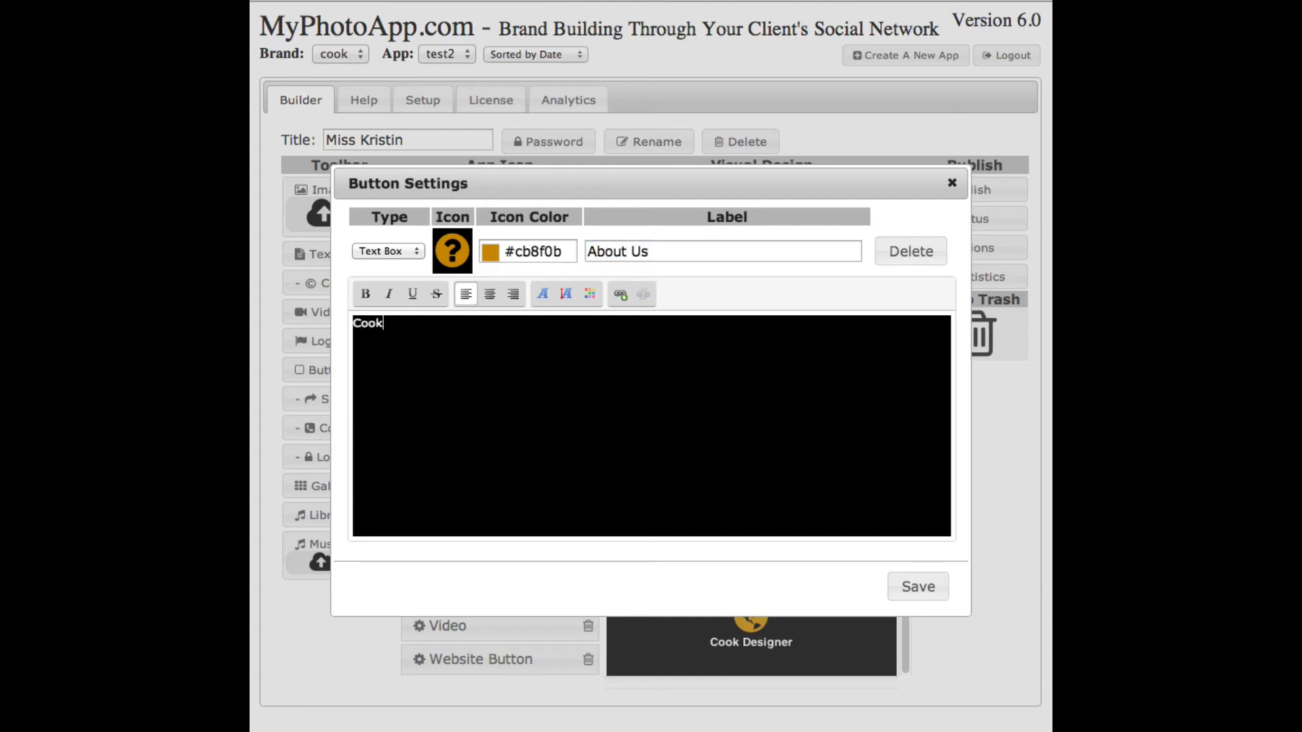
pyautogui.write(' Designer Portraits is l')
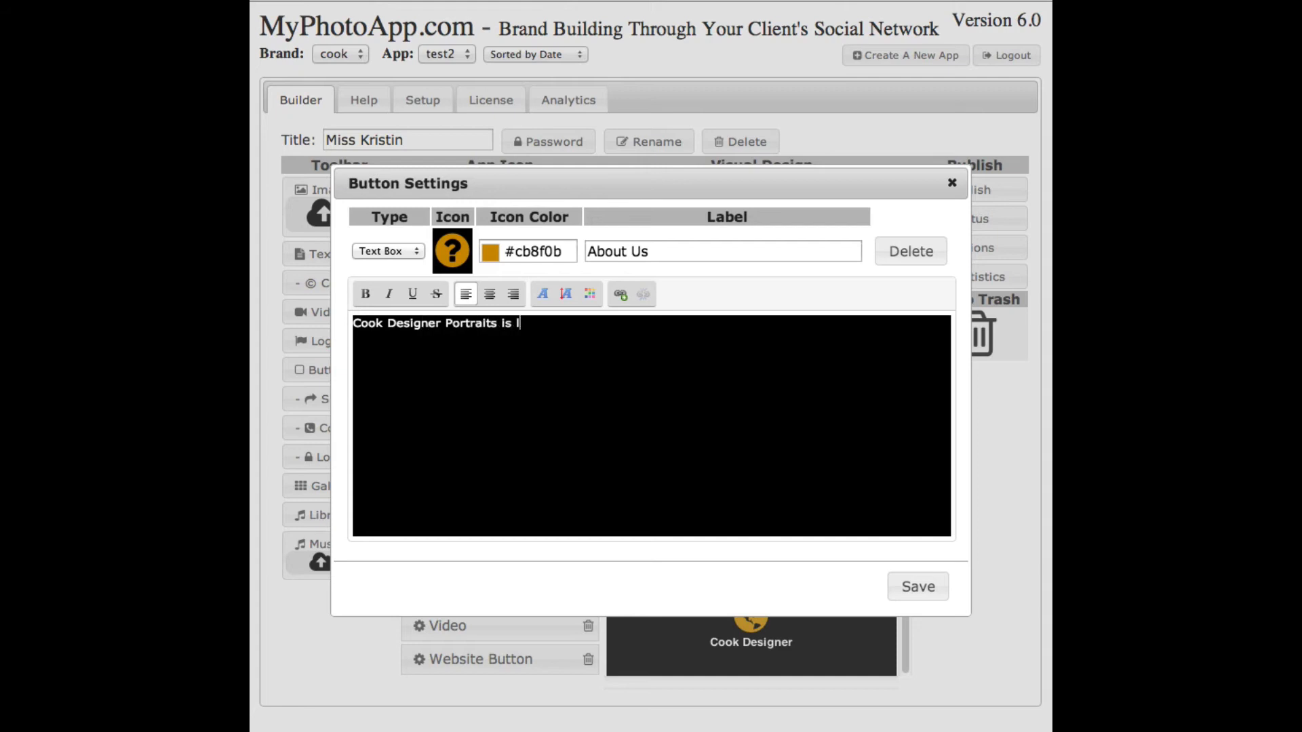
pyautogui.write('ocated in Georgetown K')
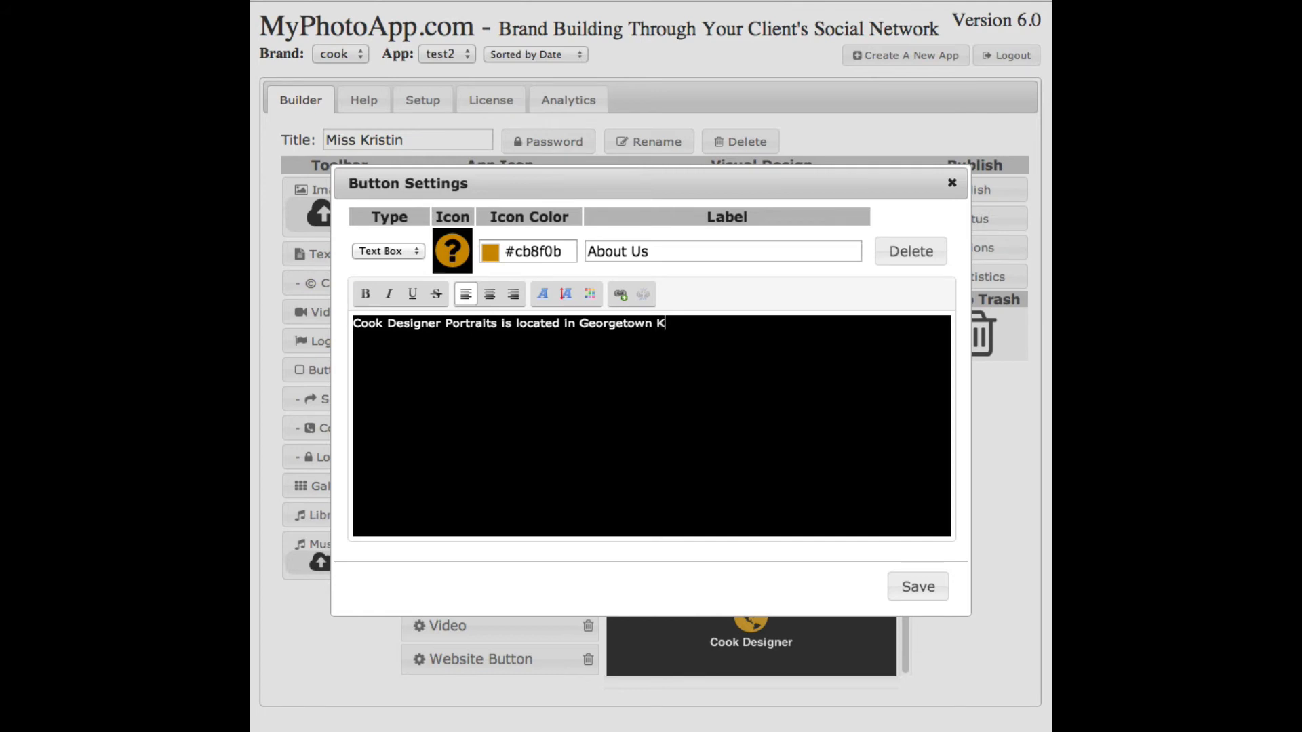
pyautogui.write('entucky.....')
# Give the About Us button the single-person icon, save the button and its block, and check both buttons in the visual design
pyautogui.click(453, 256)
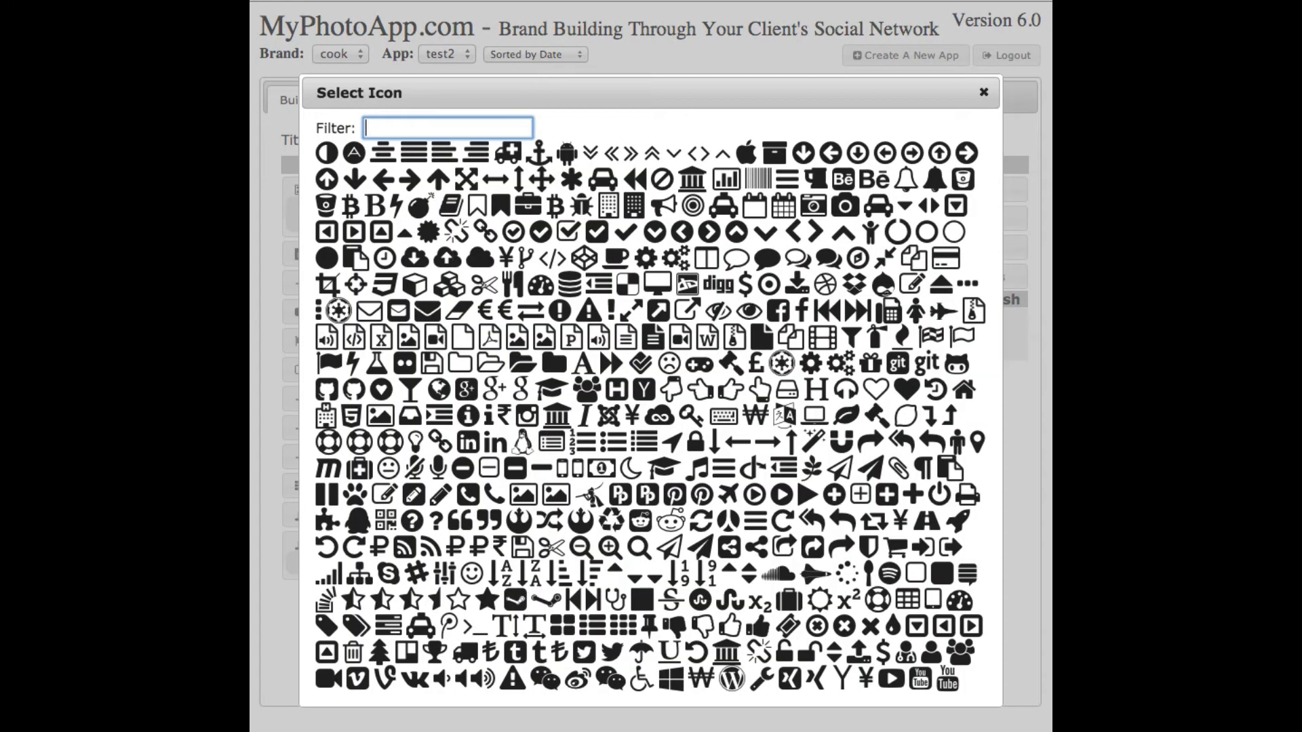
pyautogui.click(935, 654)
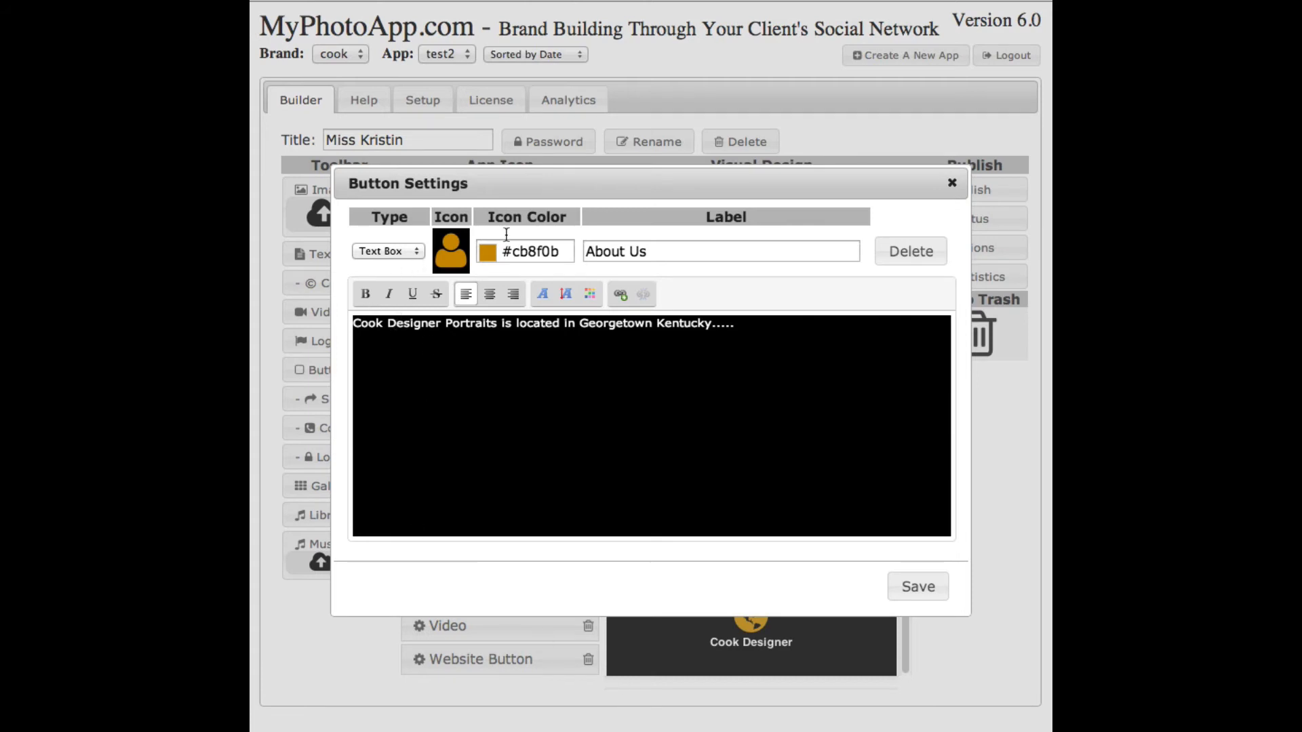
pyautogui.click(912, 586)
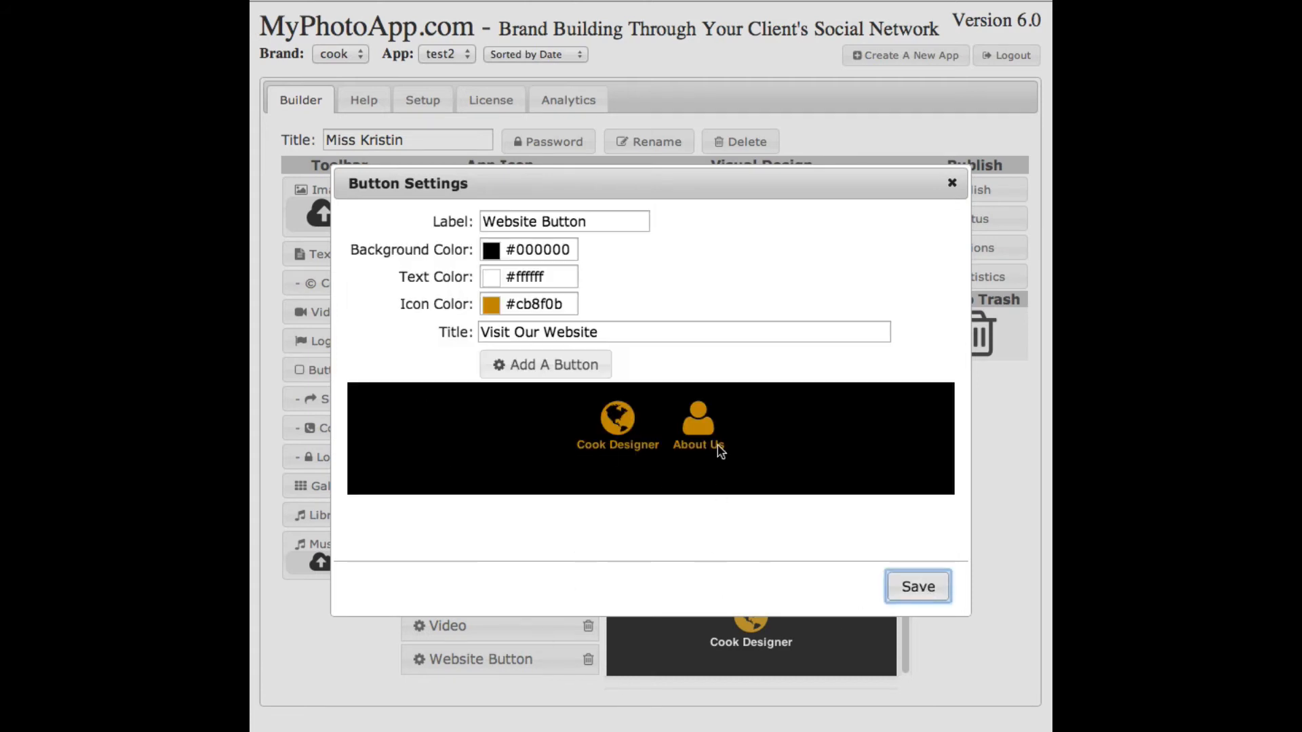
pyautogui.click(918, 586)
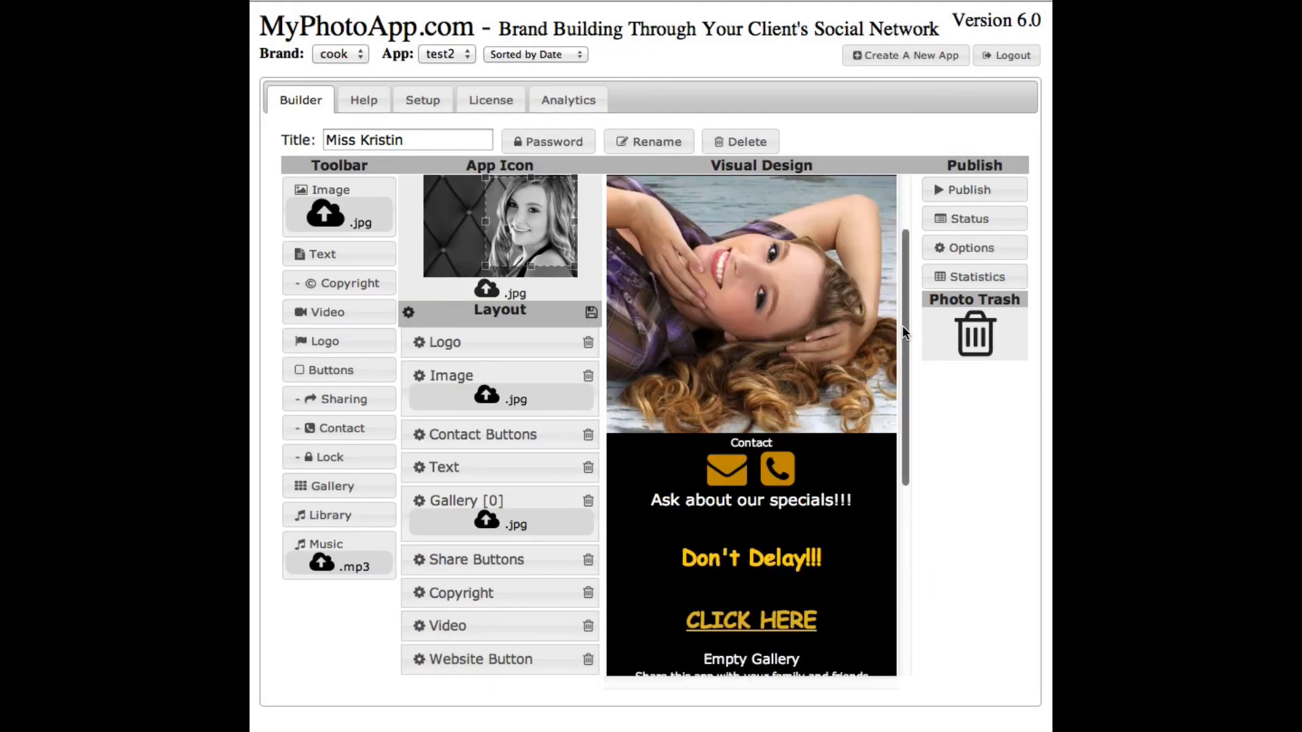
pyautogui.moveTo(904, 324); pyautogui.dragTo(901, 675)
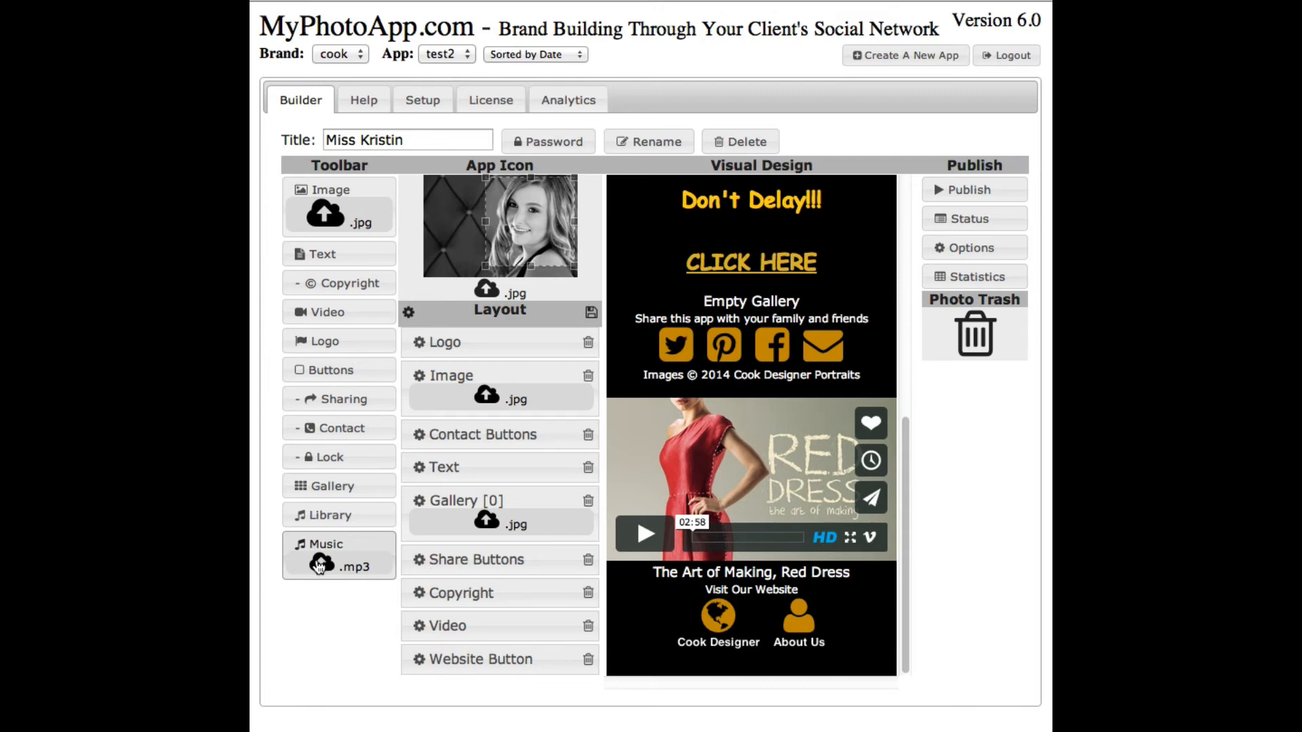
# Open the music library, select the song Get It Going, and listen to its preview
pyautogui.click(326, 519)
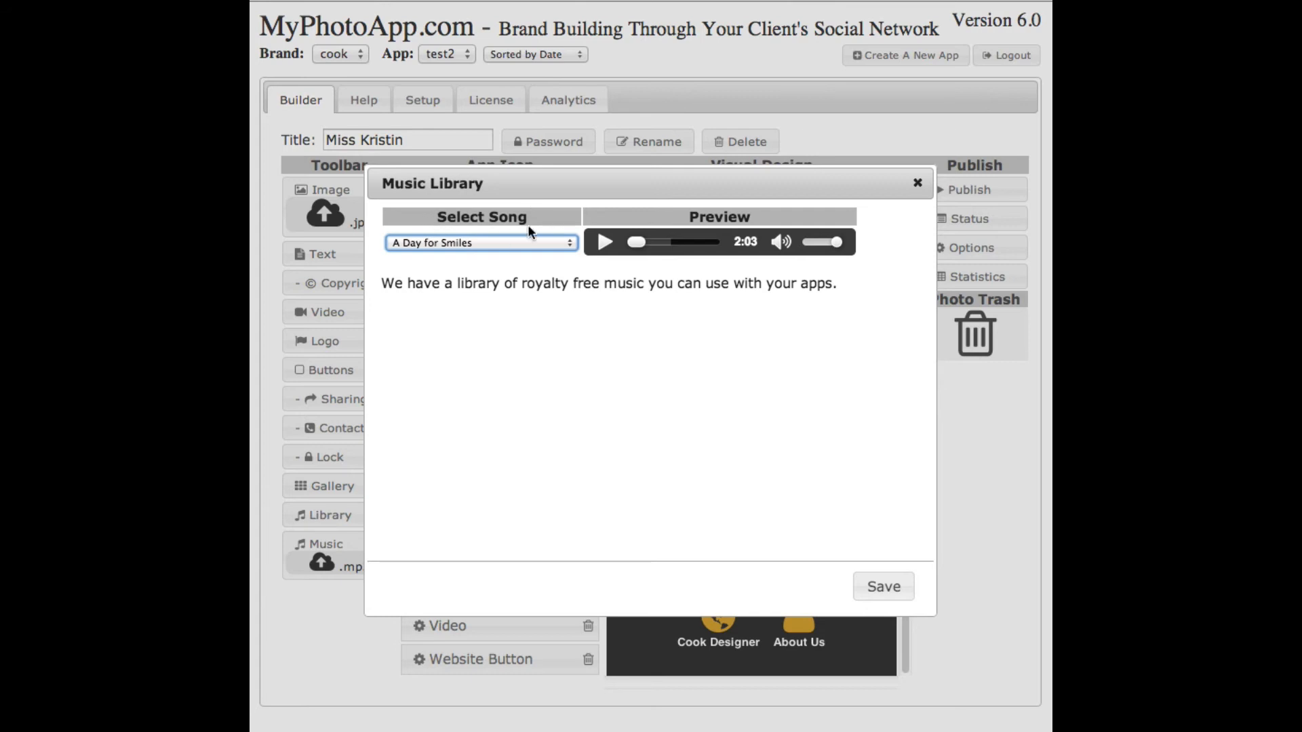
pyautogui.click(572, 246)
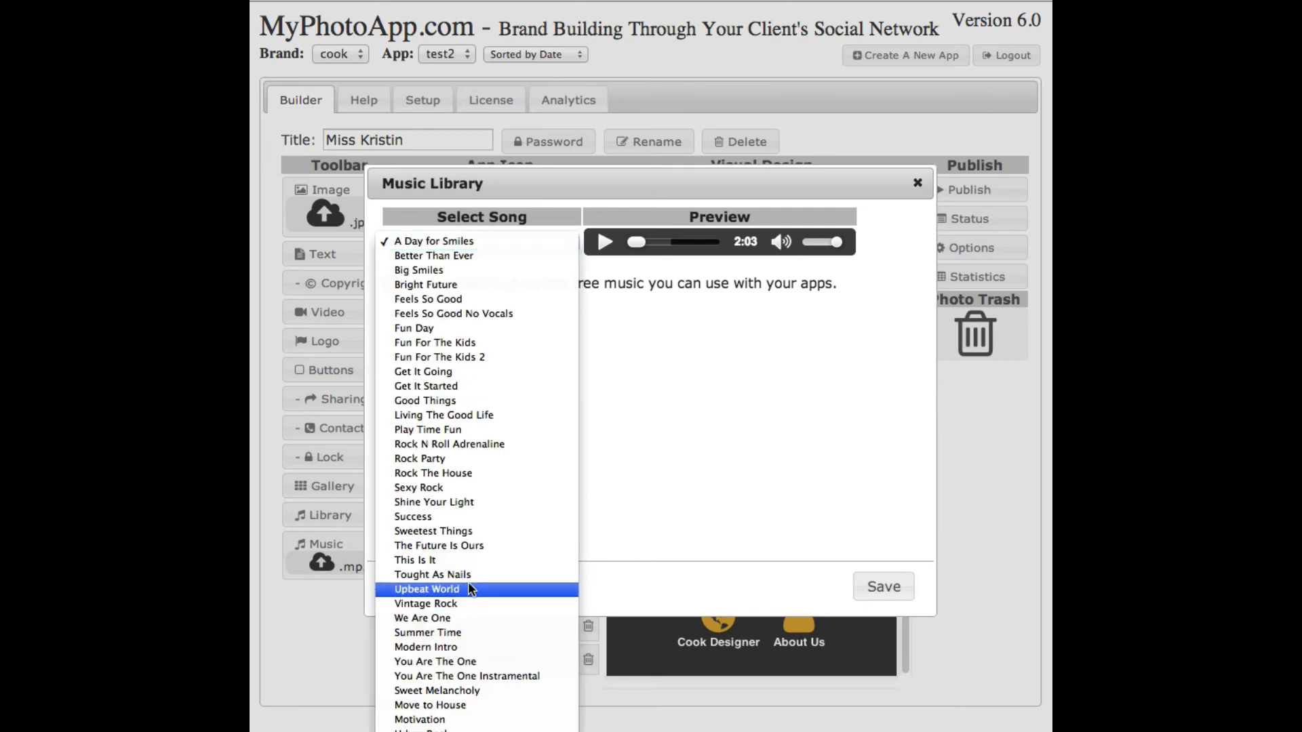
pyautogui.click(454, 372)
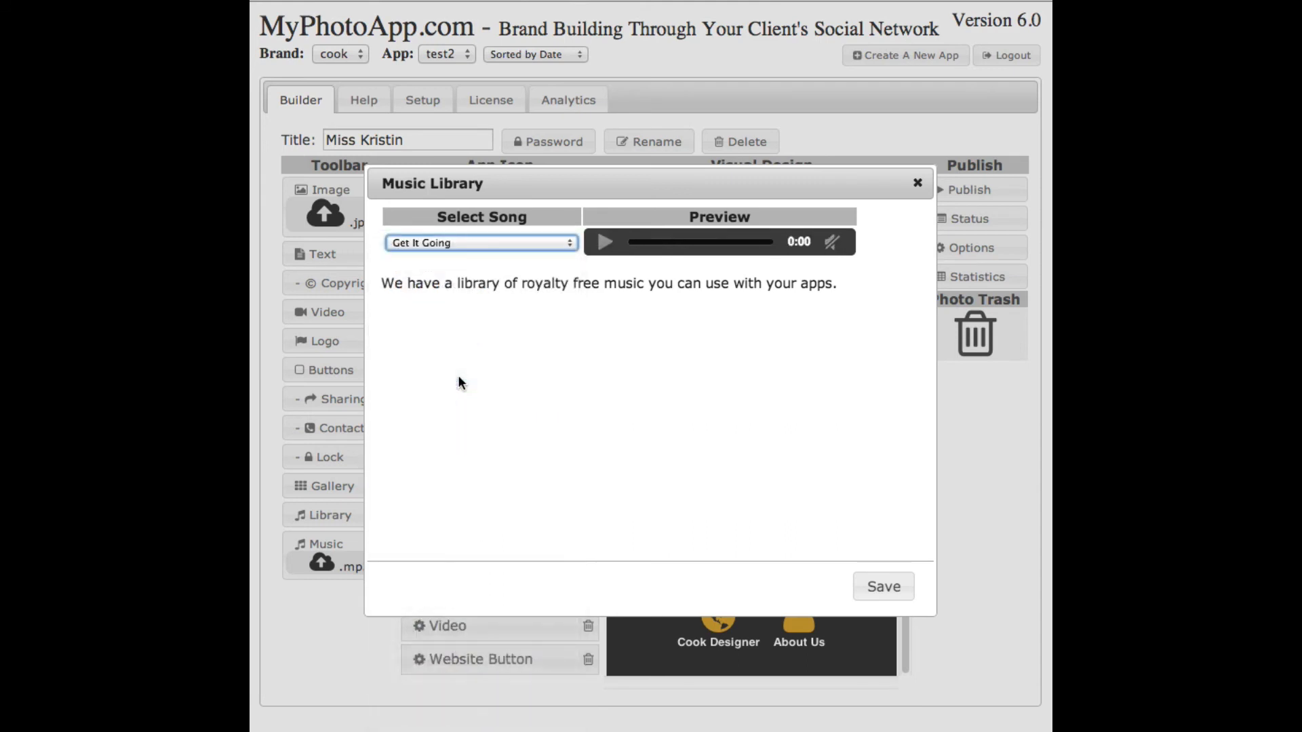
pyautogui.click(606, 243)
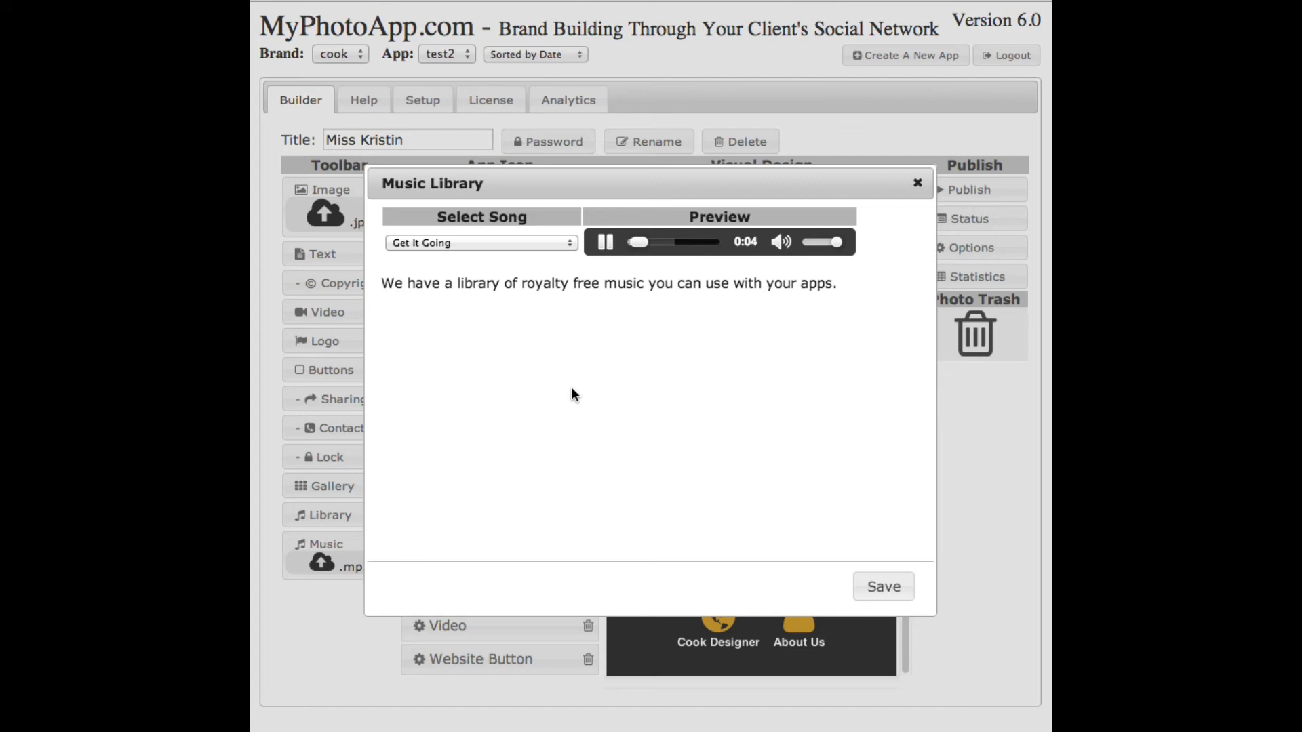
pyautogui.click(601, 244)
pyautogui.moveTo(642, 245); pyautogui.dragTo(631, 244)
pyautogui.click(602, 244)
# Select and preview the song A Day for Smiles, save it to the app, and check the music player in the visual design
pyautogui.click(568, 241)
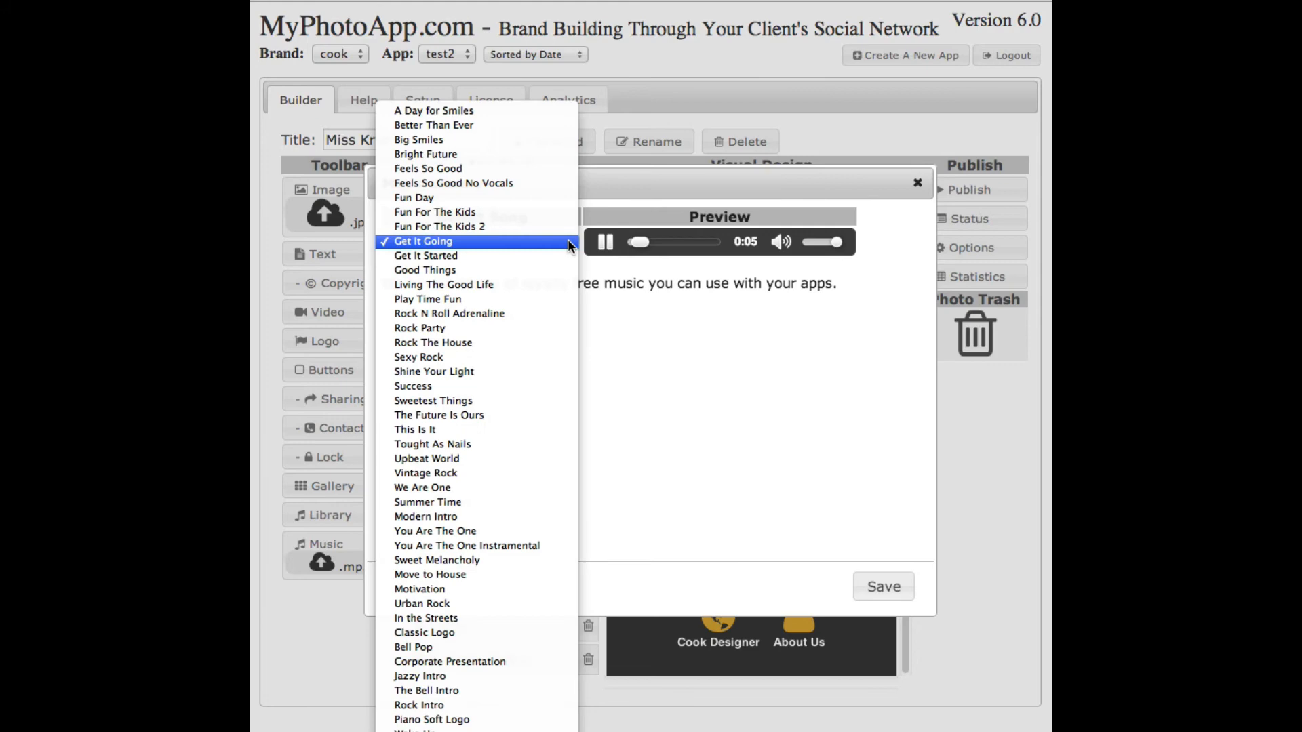
pyautogui.click(475, 109)
pyautogui.click(603, 244)
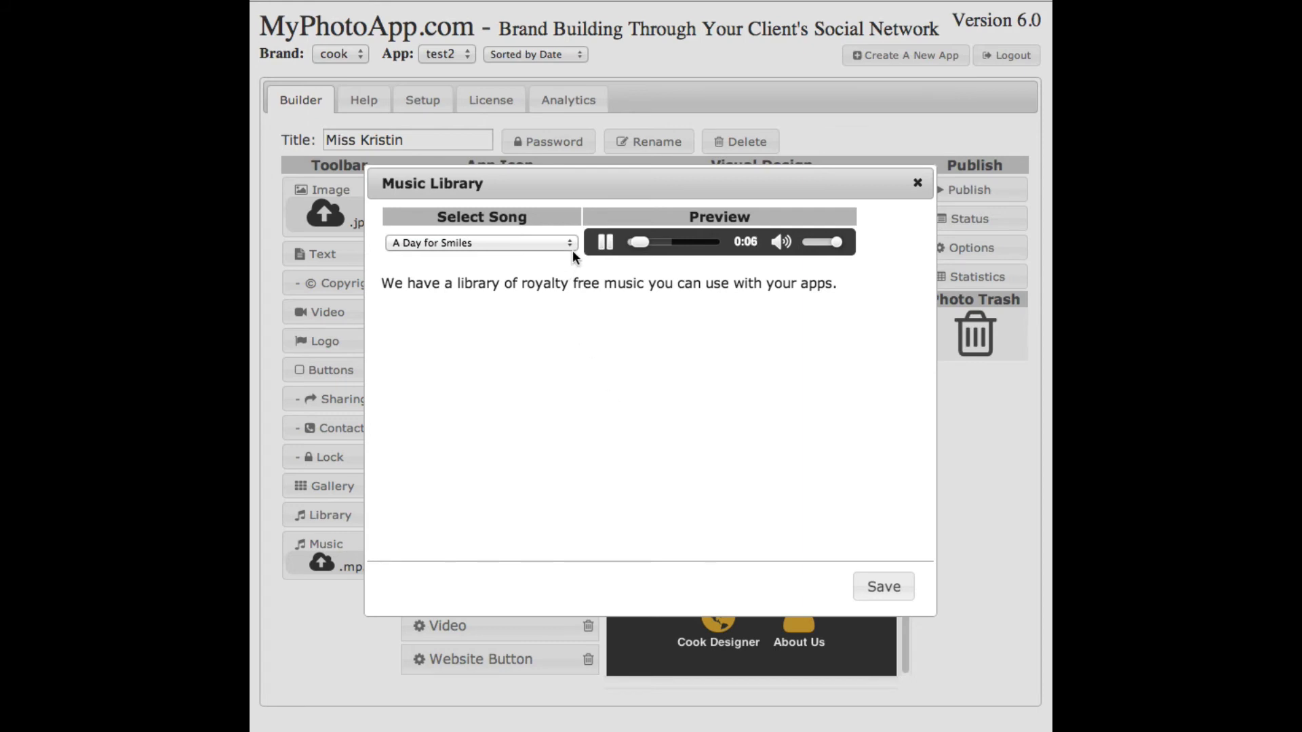
pyautogui.click(604, 242)
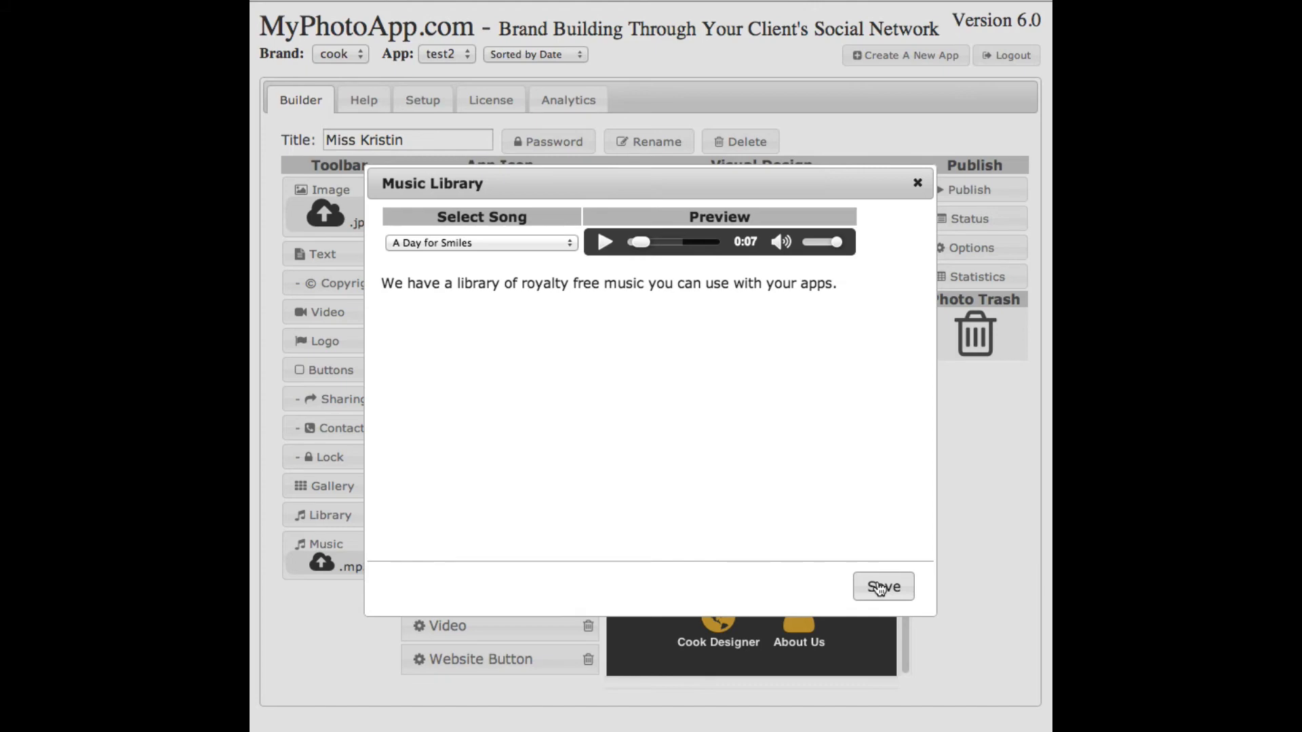
pyautogui.click(879, 589)
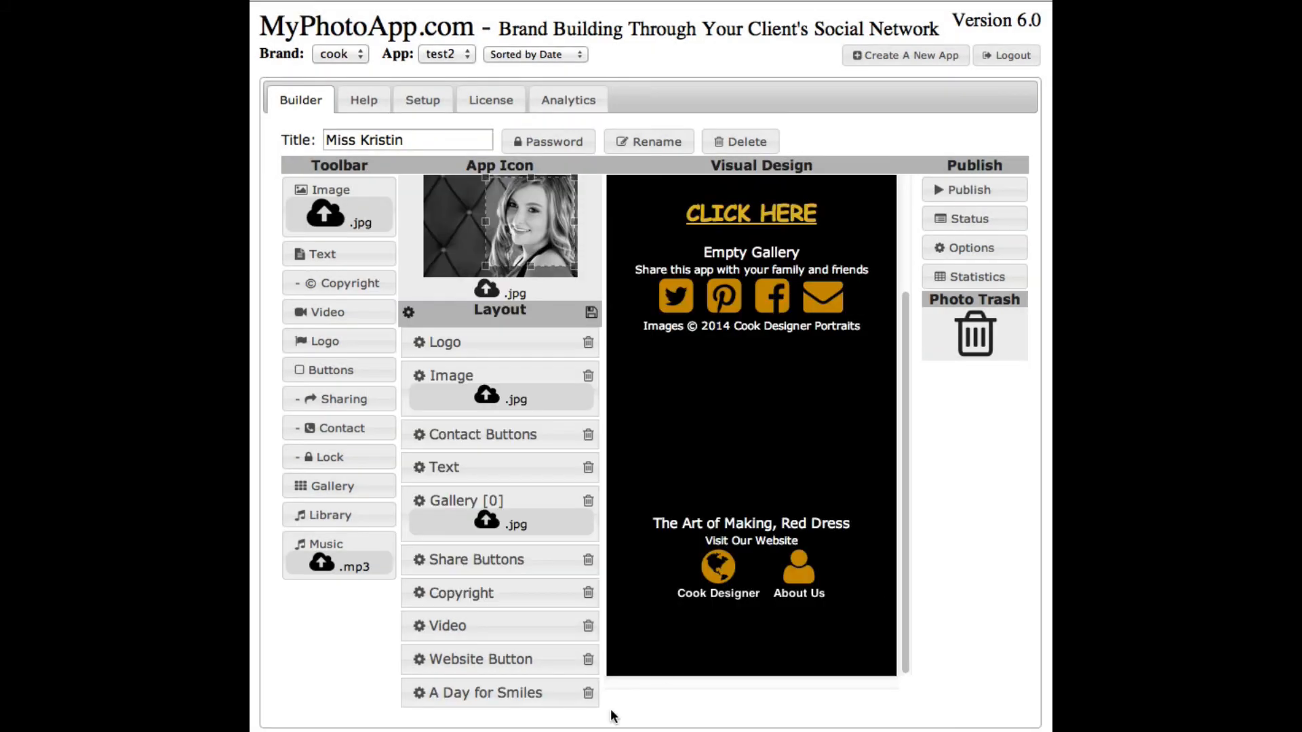
pyautogui.scroll(-5, 900, 376)
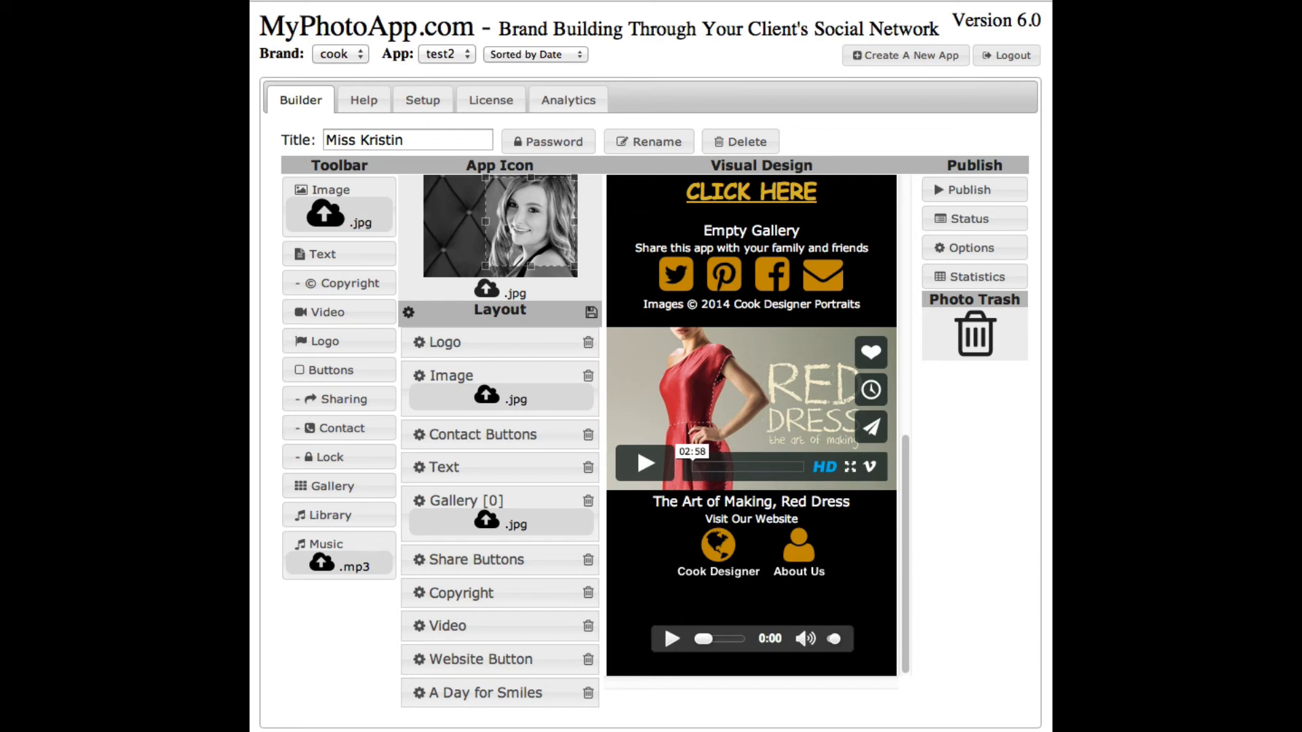
# Upload the six portrait photos to the Gallery block, then set and save its photo margin at 10 pixels
pyautogui.moveTo(251, 468); pyautogui.dragTo(474, 527)
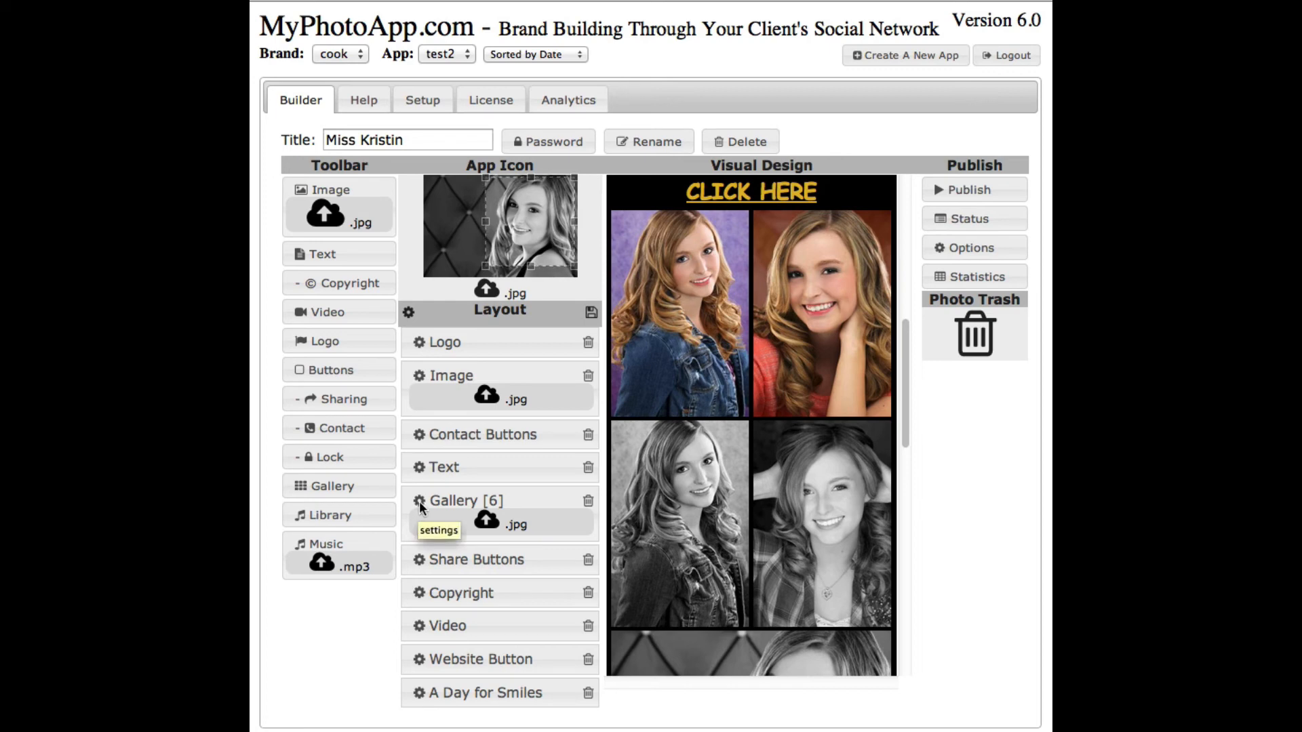
pyautogui.click(754, 323)
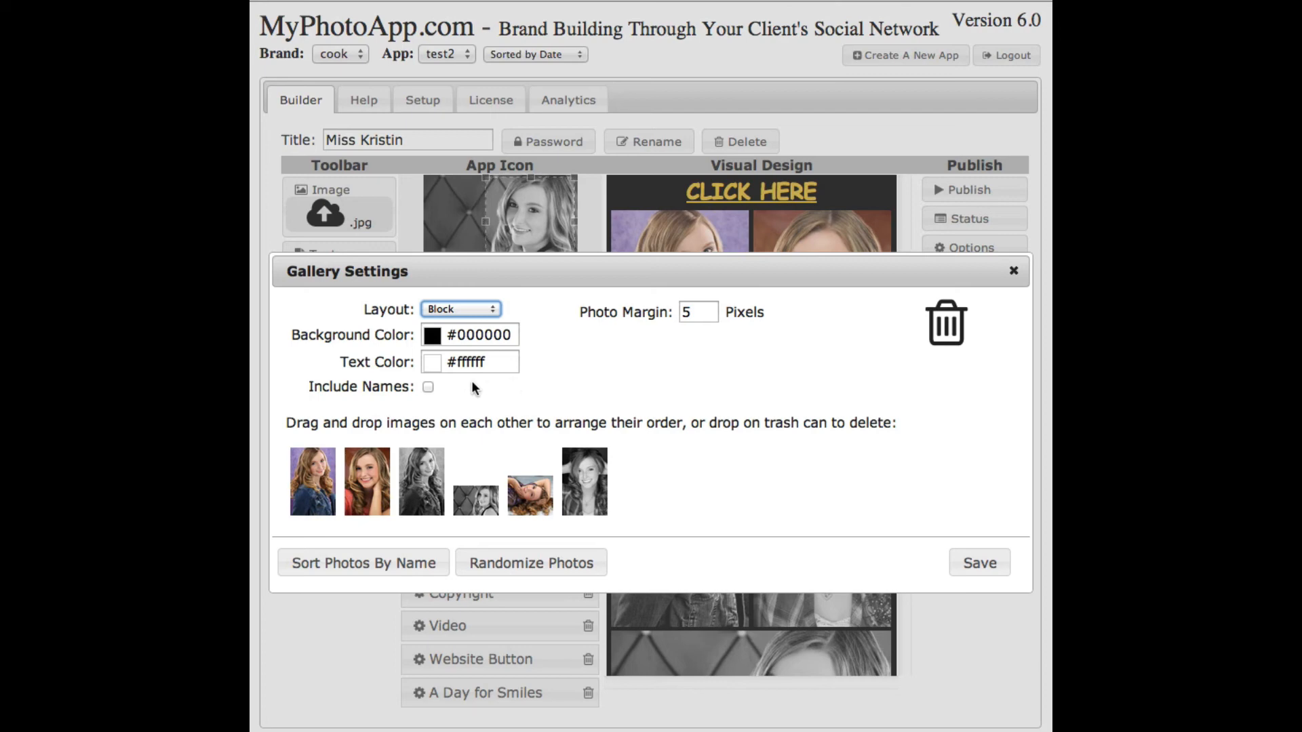
pyautogui.doubleClick(692, 310)
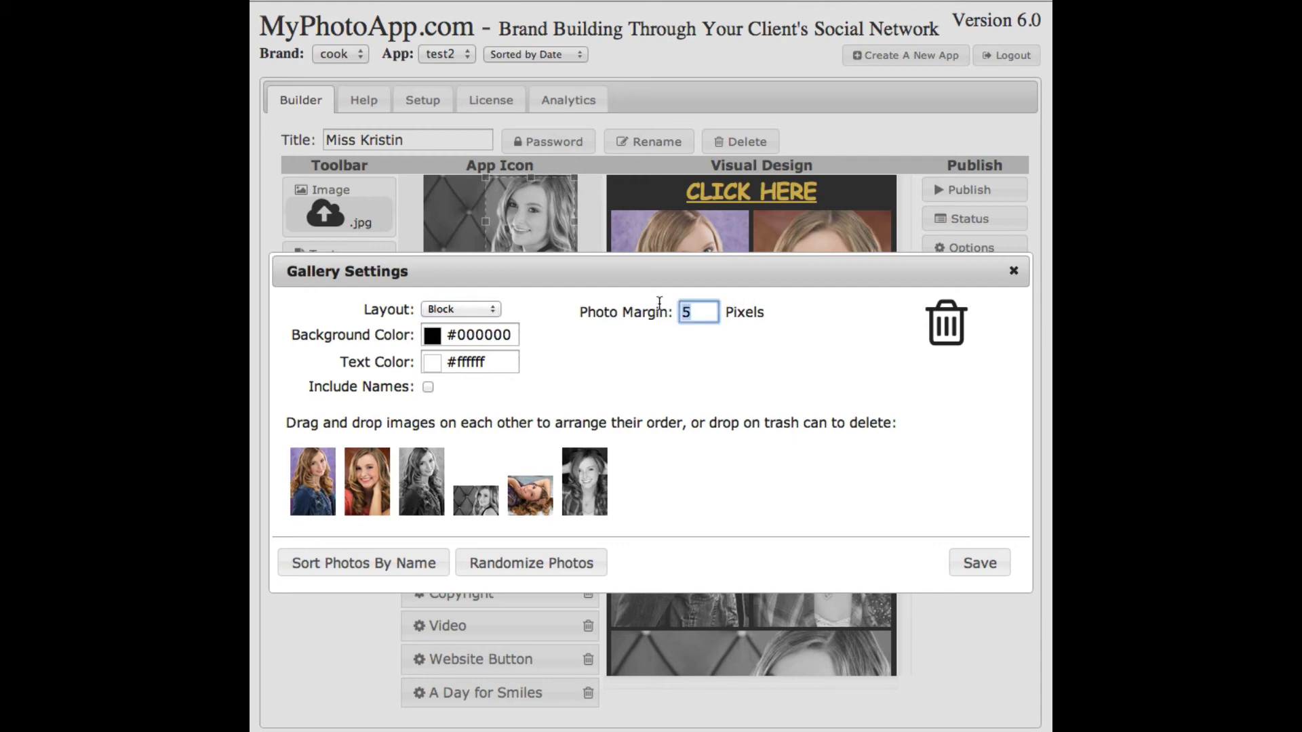
pyautogui.write('10')
pyautogui.click(978, 563)
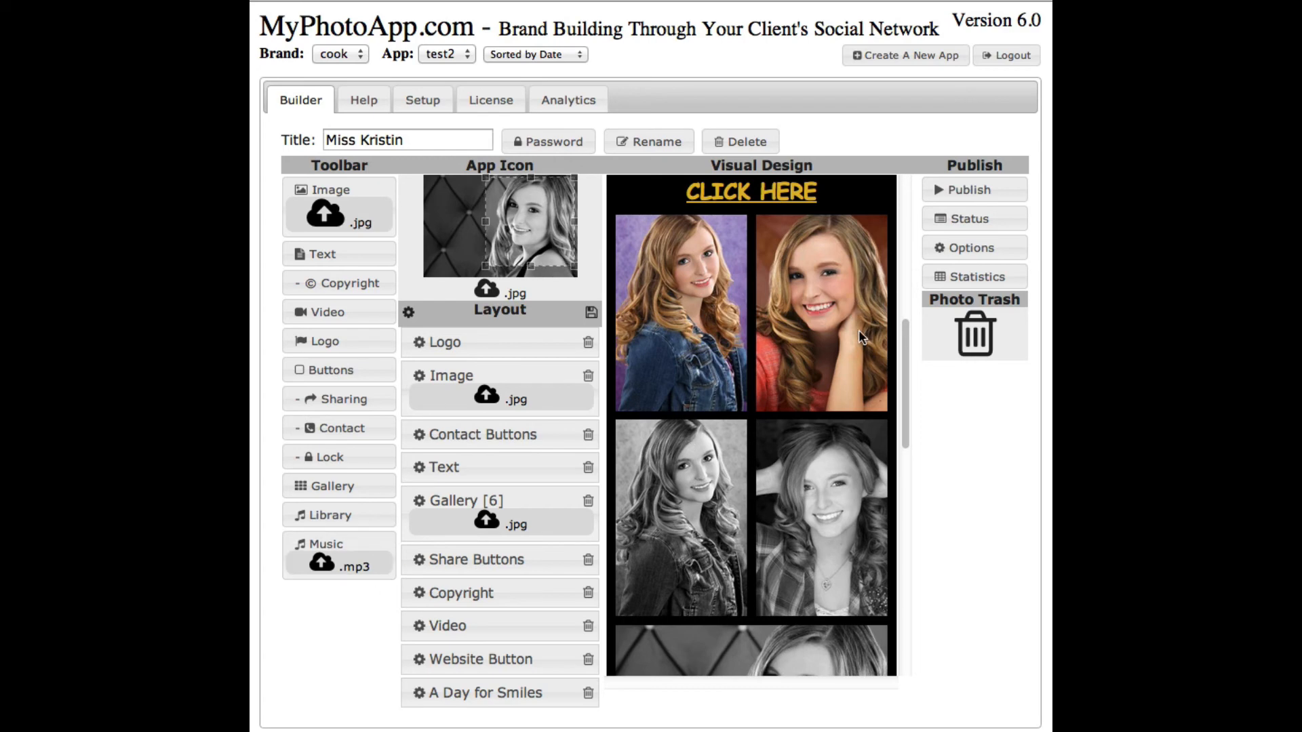
# Move the black-and-white landscape photo to the first position of the gallery in the visual design
pyautogui.scroll(-1, 904, 366)
pyautogui.moveTo(904, 385)
pyautogui.mouseDown()
pyautogui.moveTo(917, 494)
pyautogui.moveTo(923, 388)
pyautogui.mouseUp()
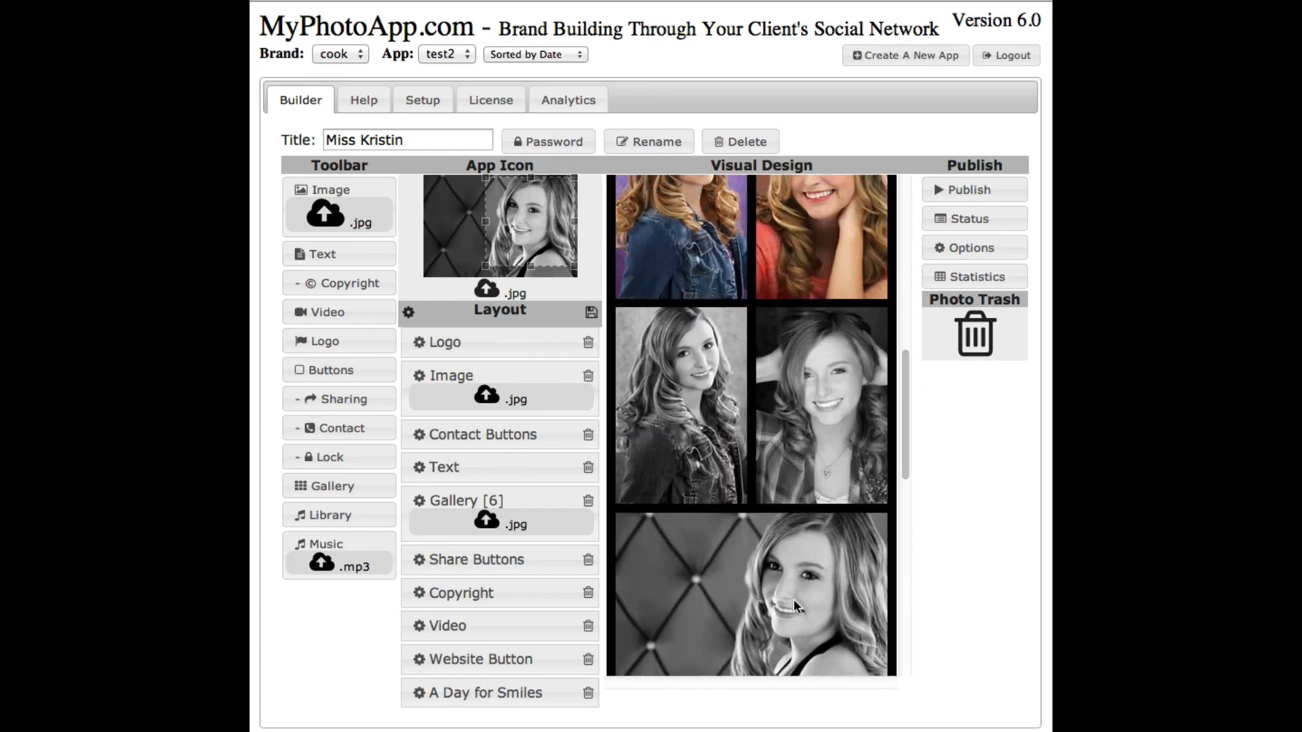
pyautogui.moveTo(794, 599); pyautogui.dragTo(718, 276)
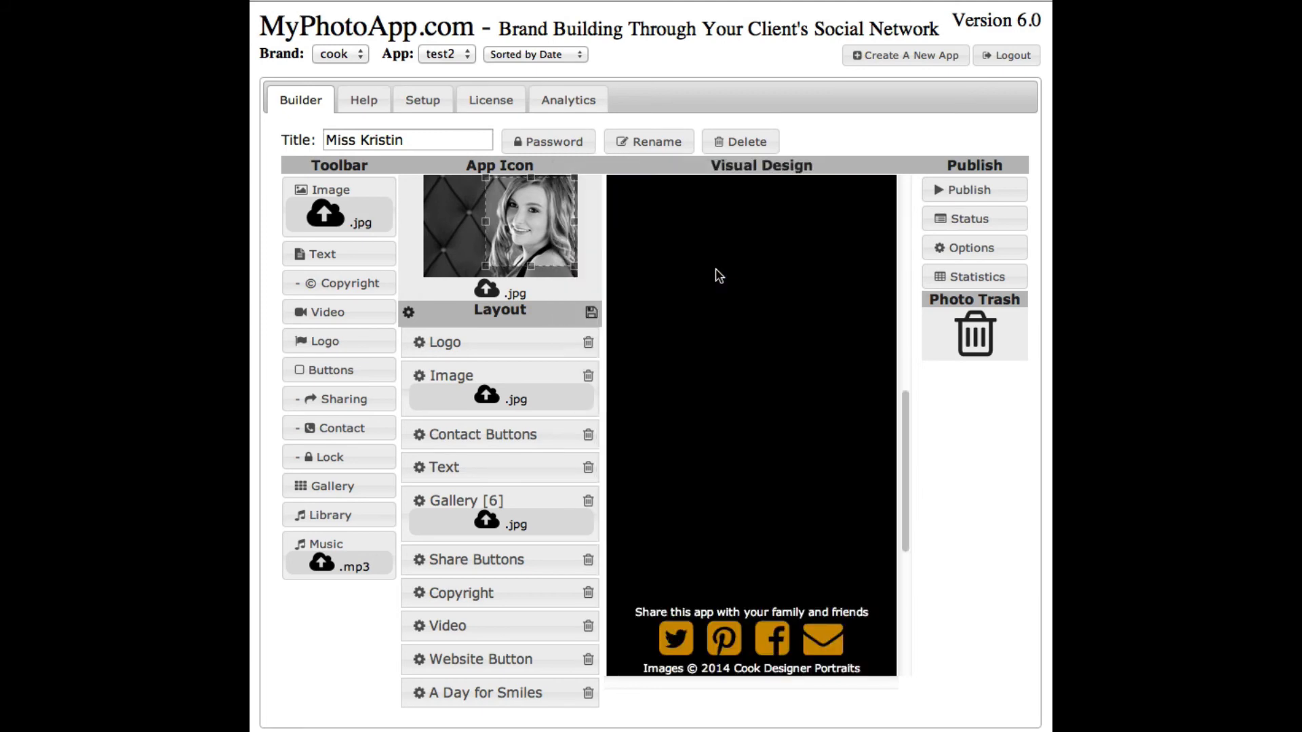
# Replace the large image above the contact buttons with the black-and-white landscape photo from the gallery
pyautogui.moveTo(900, 468); pyautogui.dragTo(911, 377)
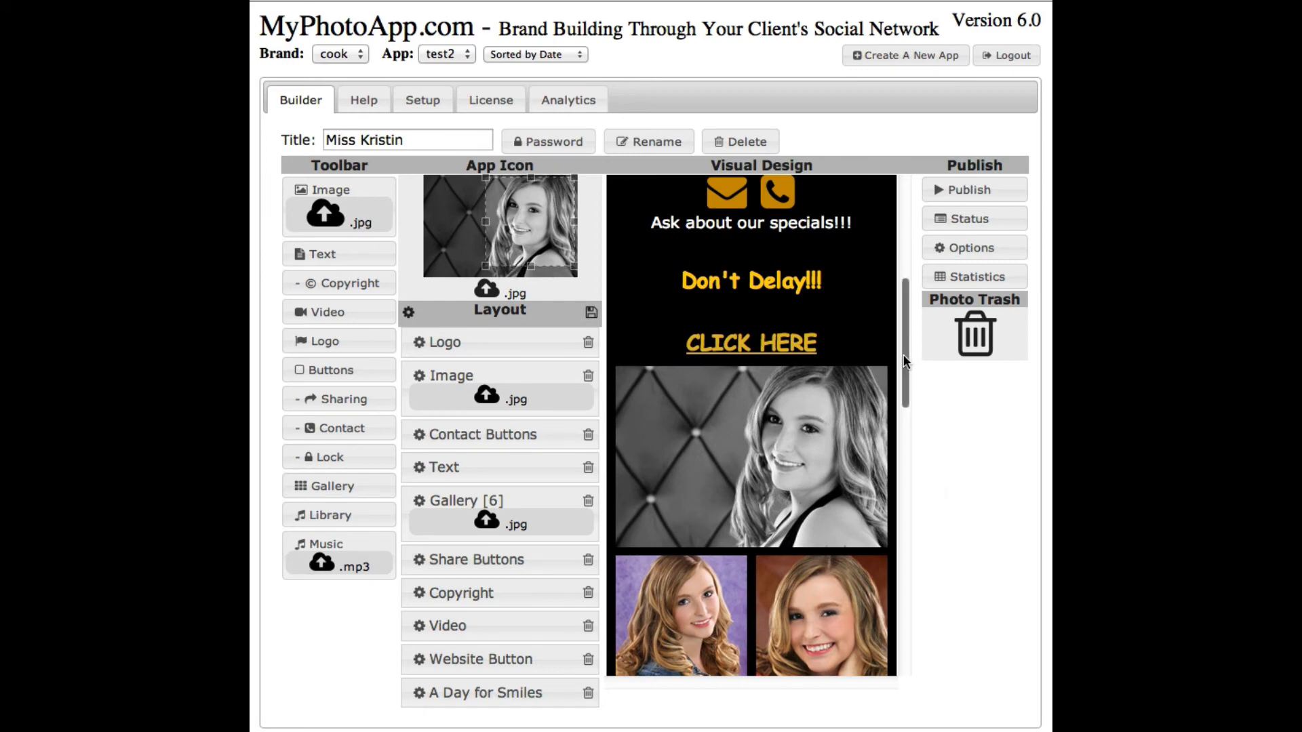
pyautogui.moveTo(907, 354); pyautogui.dragTo(919, 307)
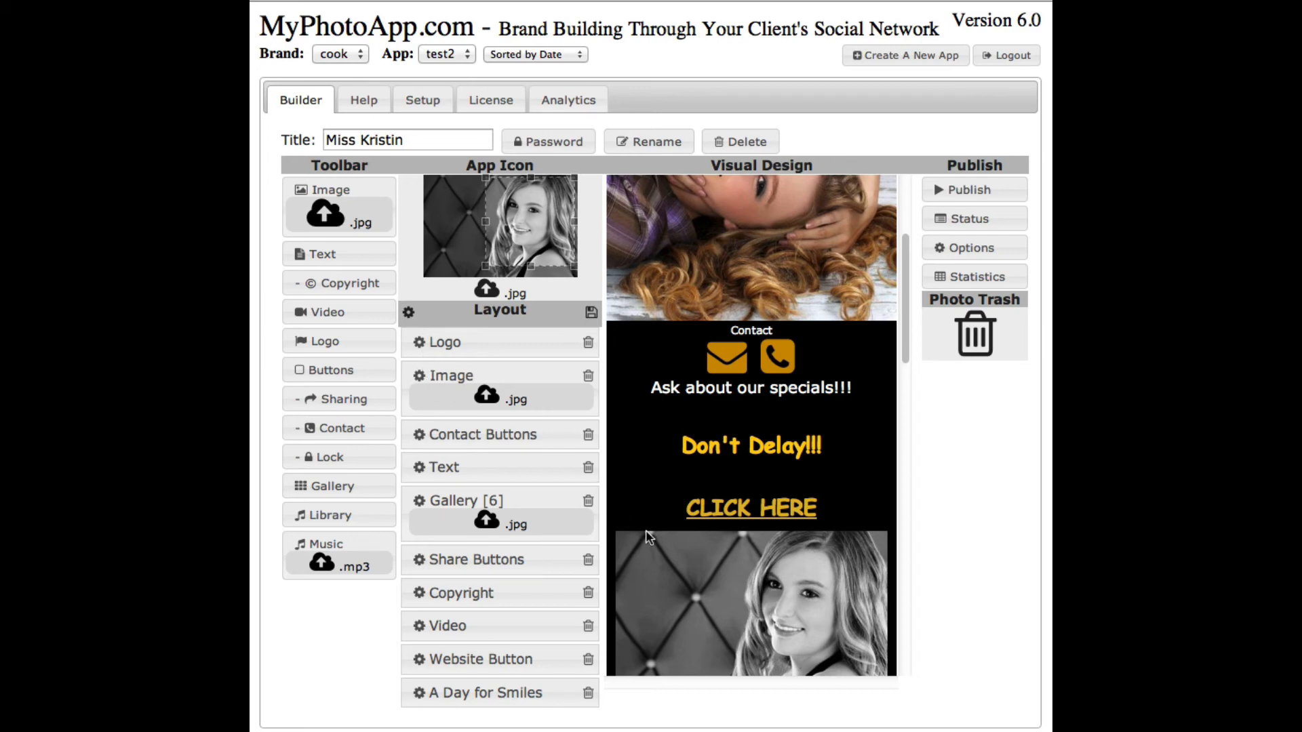
pyautogui.moveTo(779, 619); pyautogui.dragTo(779, 244)
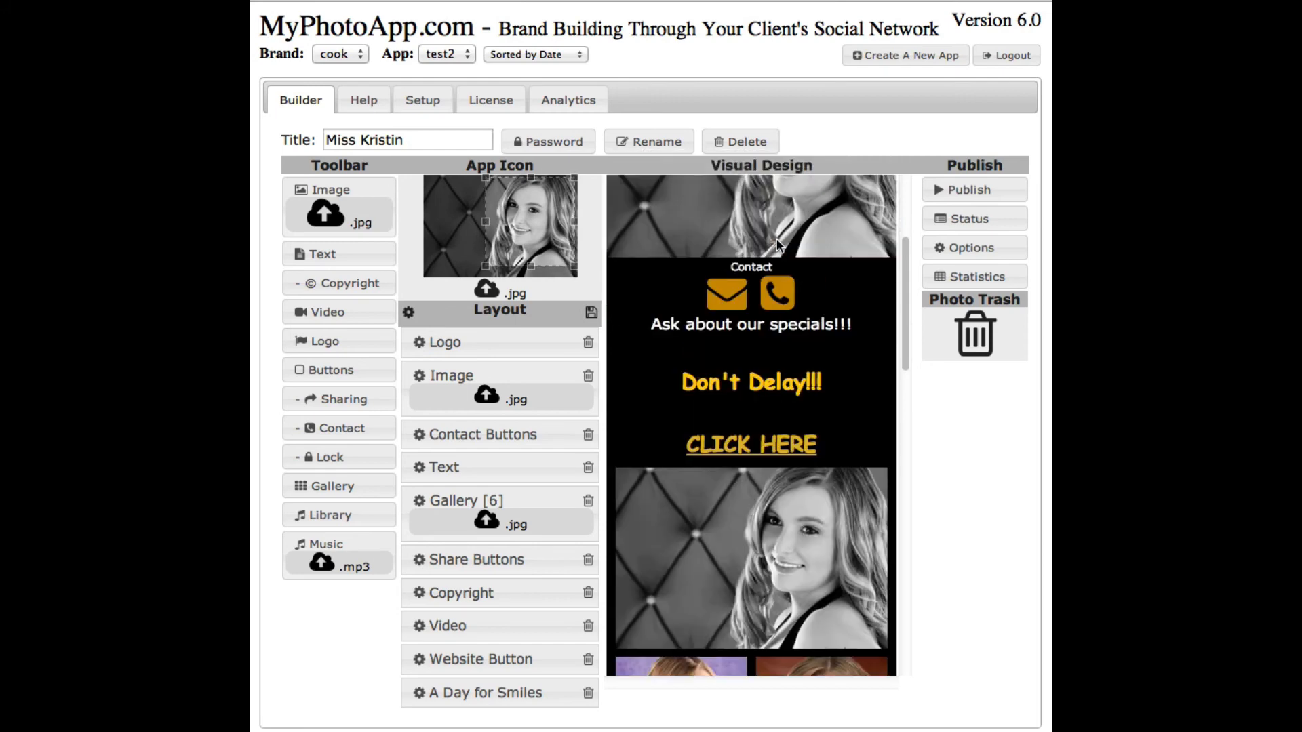
# Replace the Image block's photo with the color denim-jacket photo from the gallery and check the whole visual design
pyautogui.moveTo(901, 312); pyautogui.dragTo(912, 380)
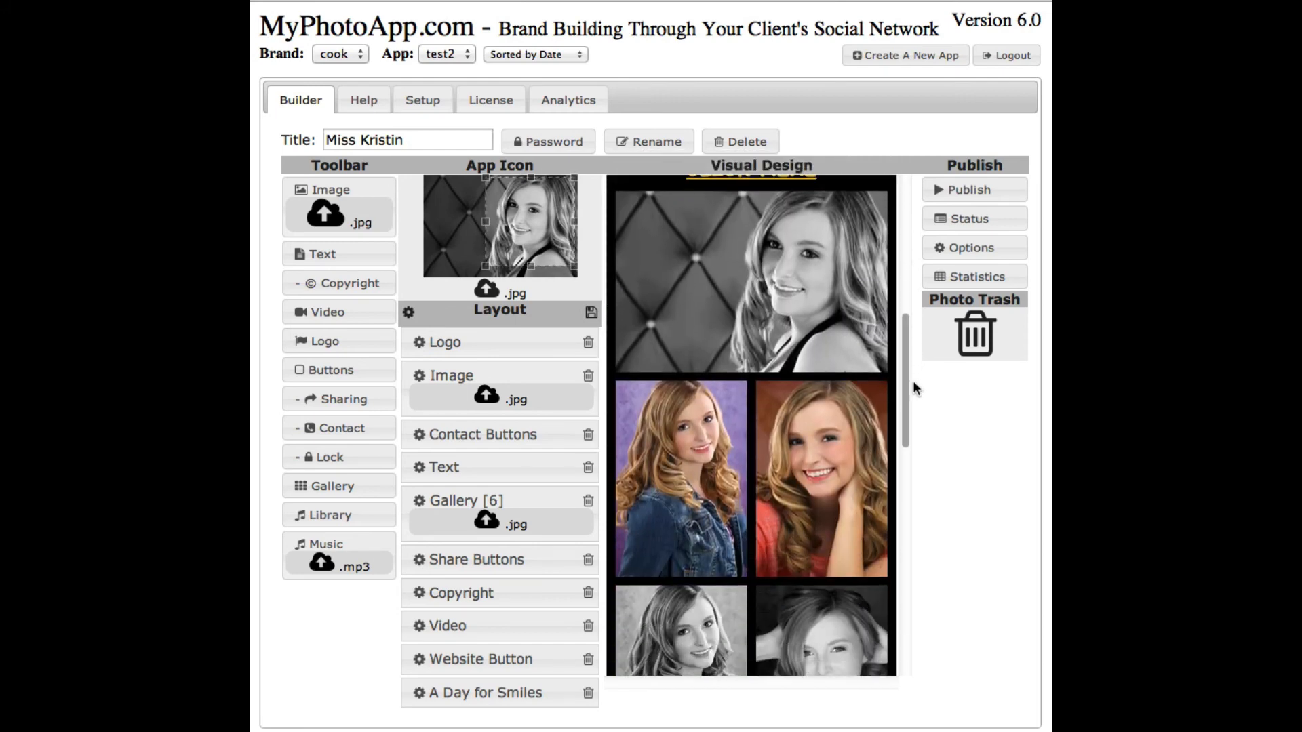
pyautogui.moveTo(689, 467); pyautogui.dragTo(479, 394)
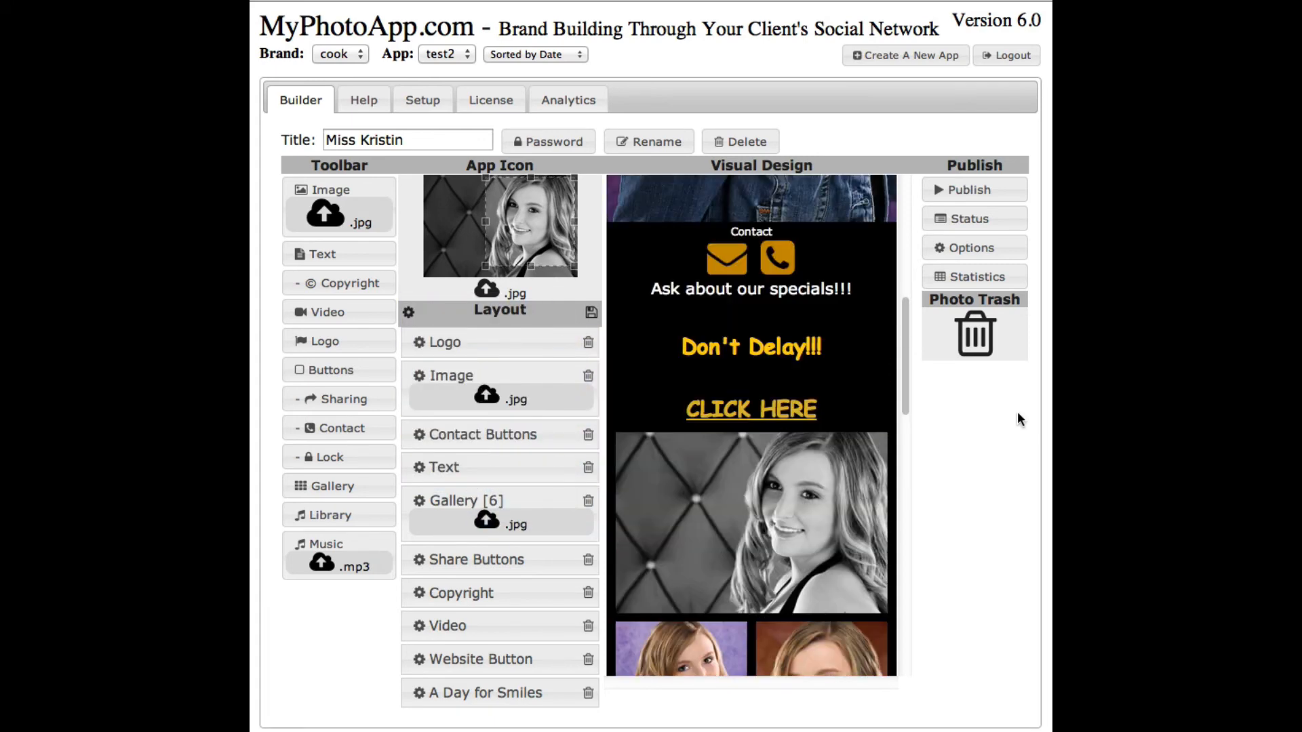
pyautogui.moveTo(904, 402); pyautogui.dragTo(896, 266)
pyautogui.scroll(-10, 875, 475)
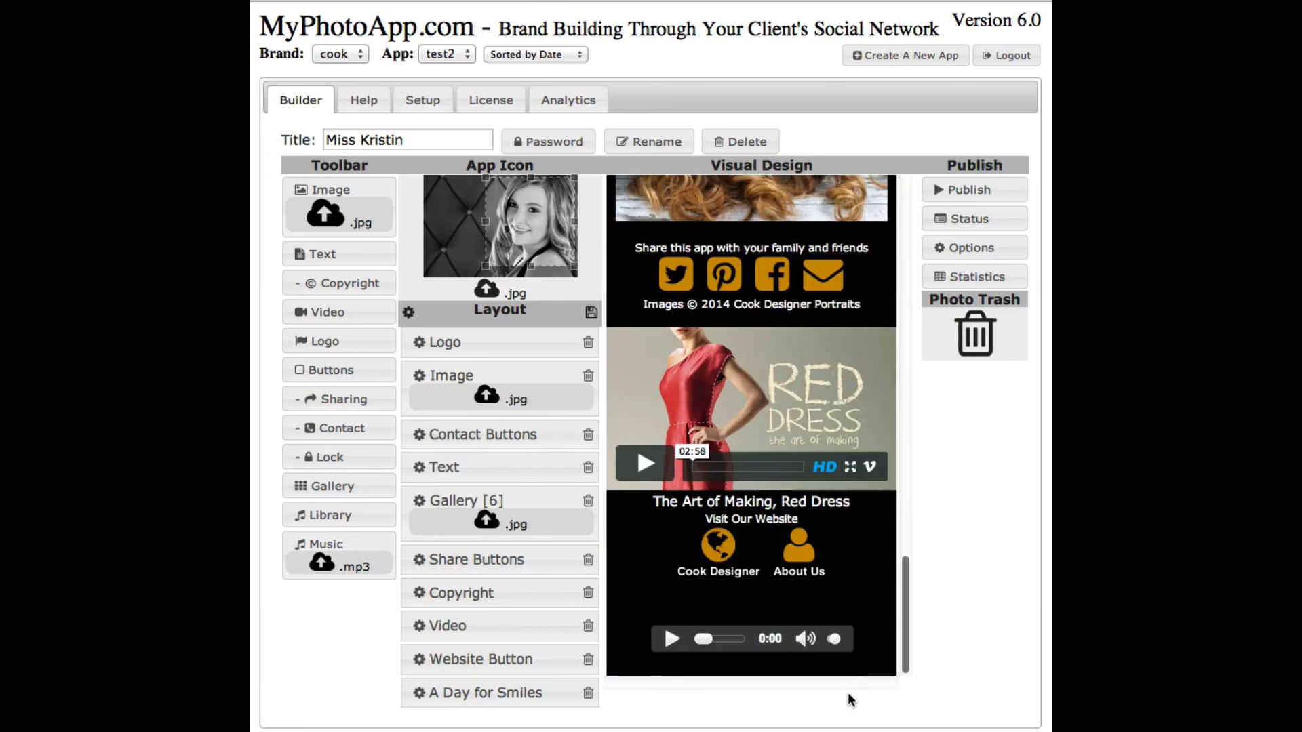
# Rearrange the photos by hand in the gallery settings, placing the black-and-white landscape photo fifth and the red-top portrait second
pyautogui.scroll(6, 846, 543)
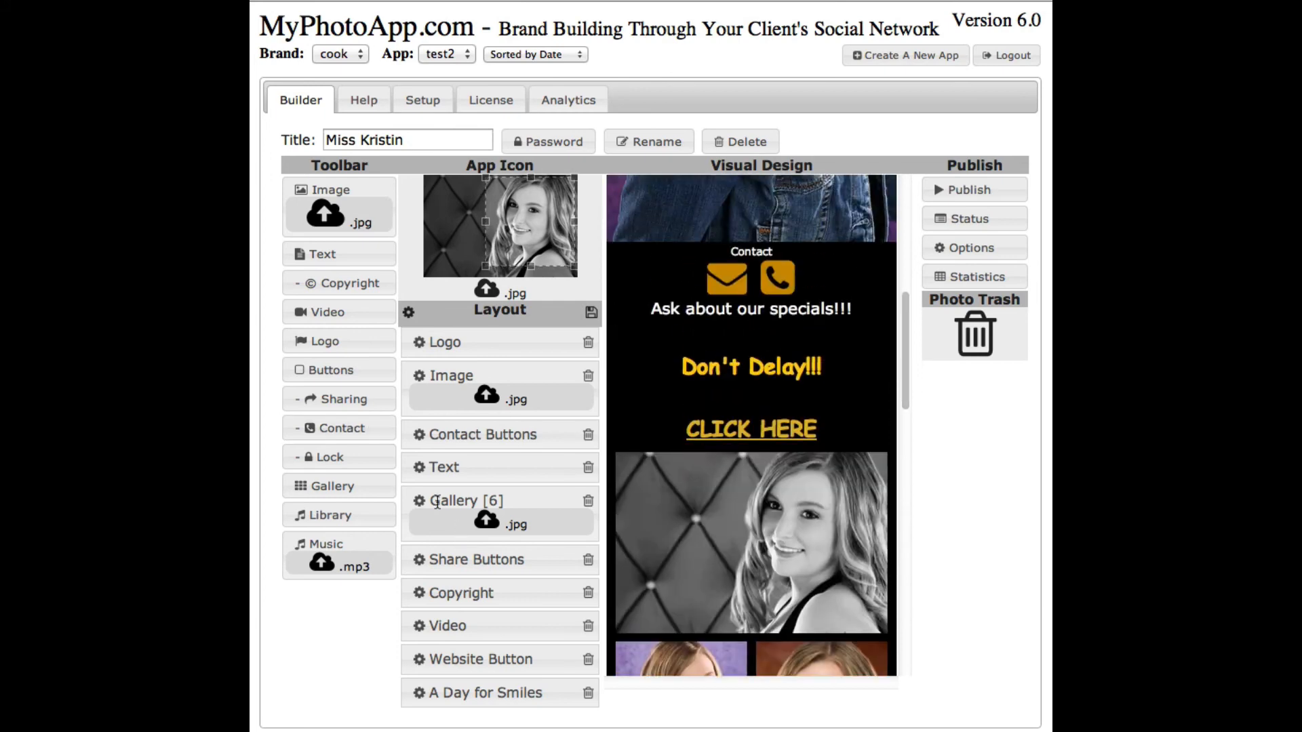
pyautogui.click(418, 501)
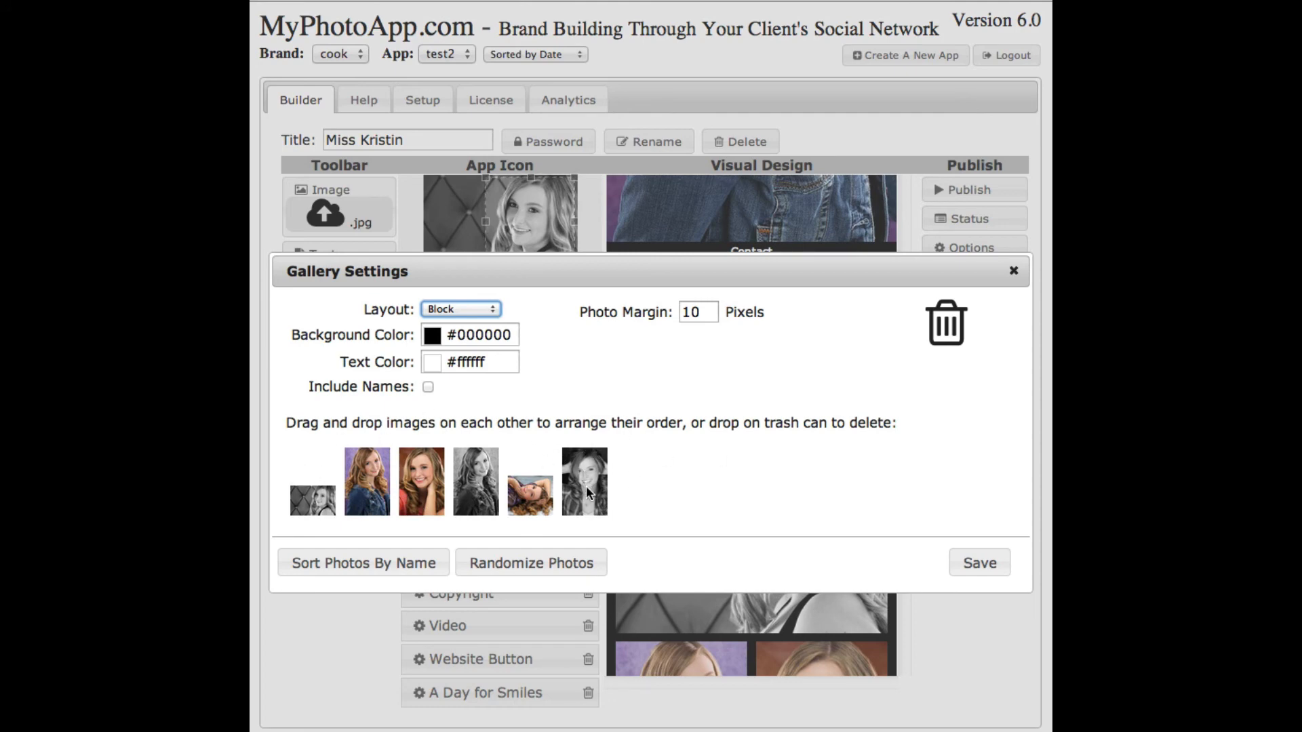
pyautogui.moveTo(585, 486); pyautogui.dragTo(422, 485)
pyautogui.moveTo(587, 503); pyautogui.dragTo(477, 490)
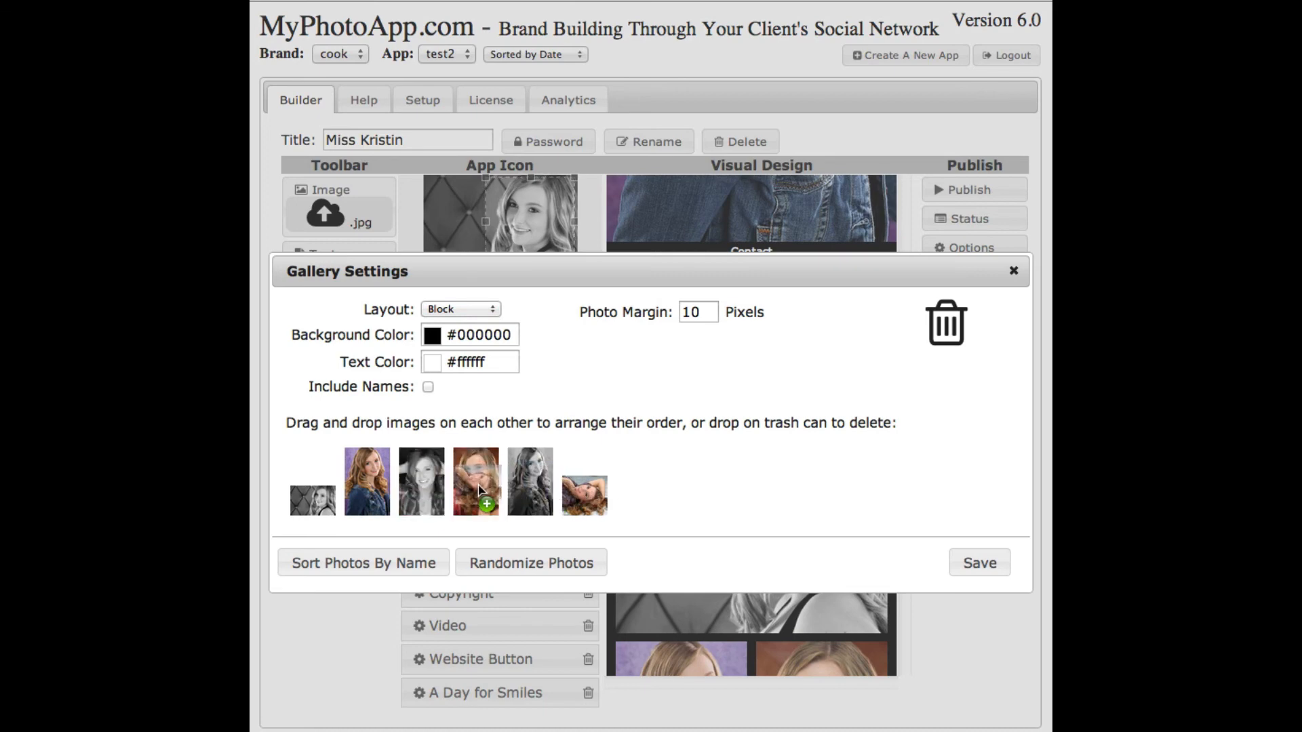
pyautogui.moveTo(311, 501); pyautogui.dragTo(563, 498)
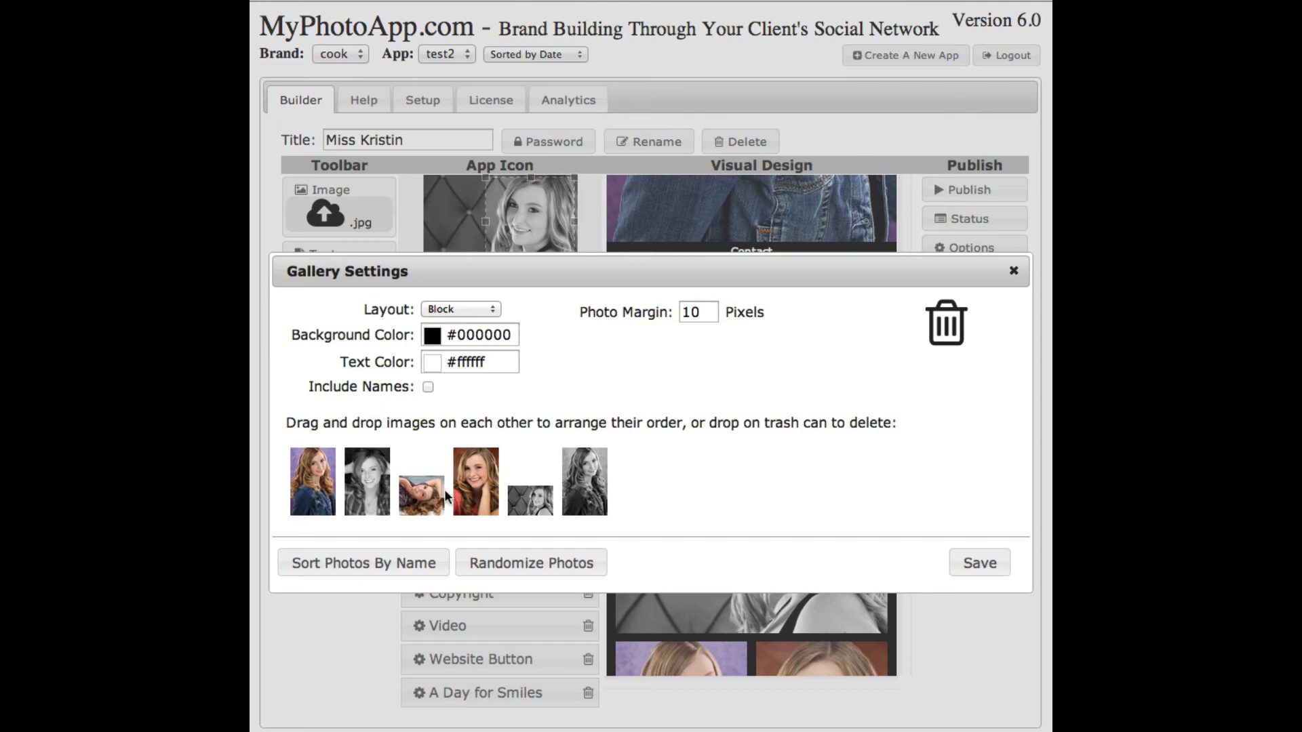
pyautogui.moveTo(475, 483); pyautogui.dragTo(370, 494)
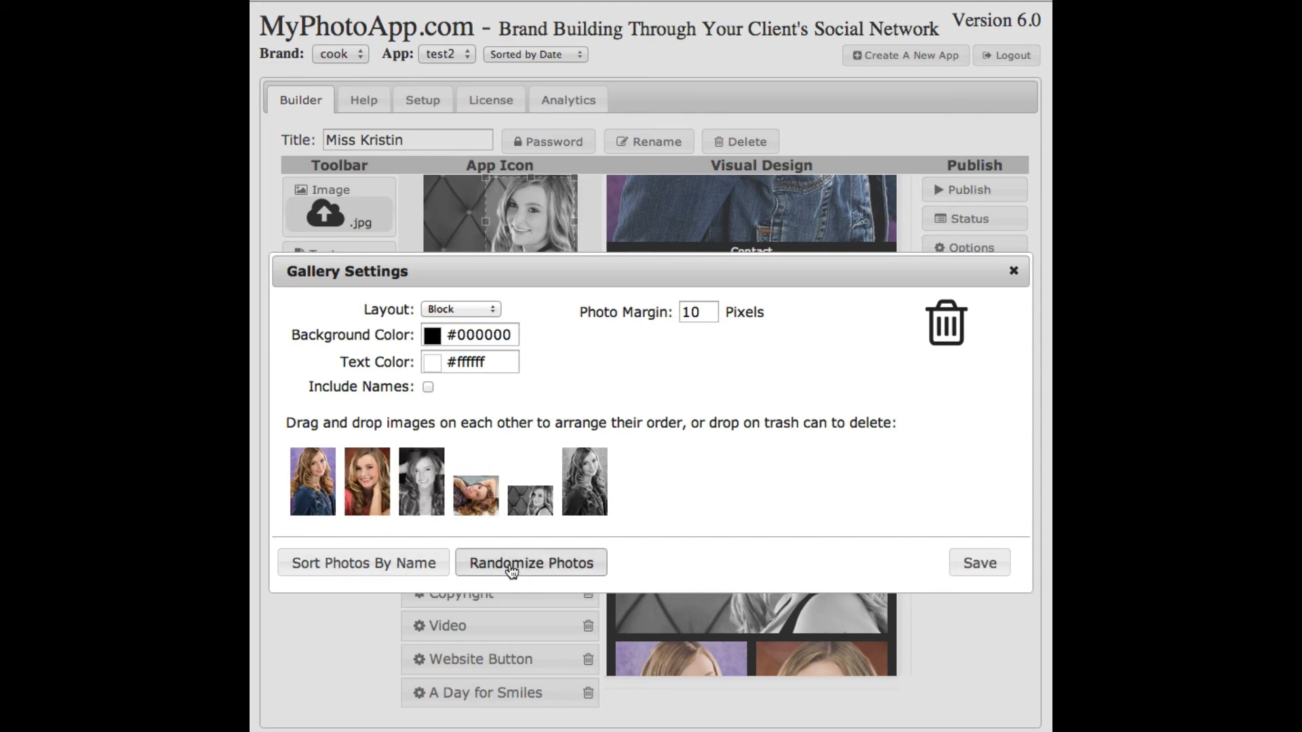
# Randomize the order of the gallery photos three times
pyautogui.click(542, 566)
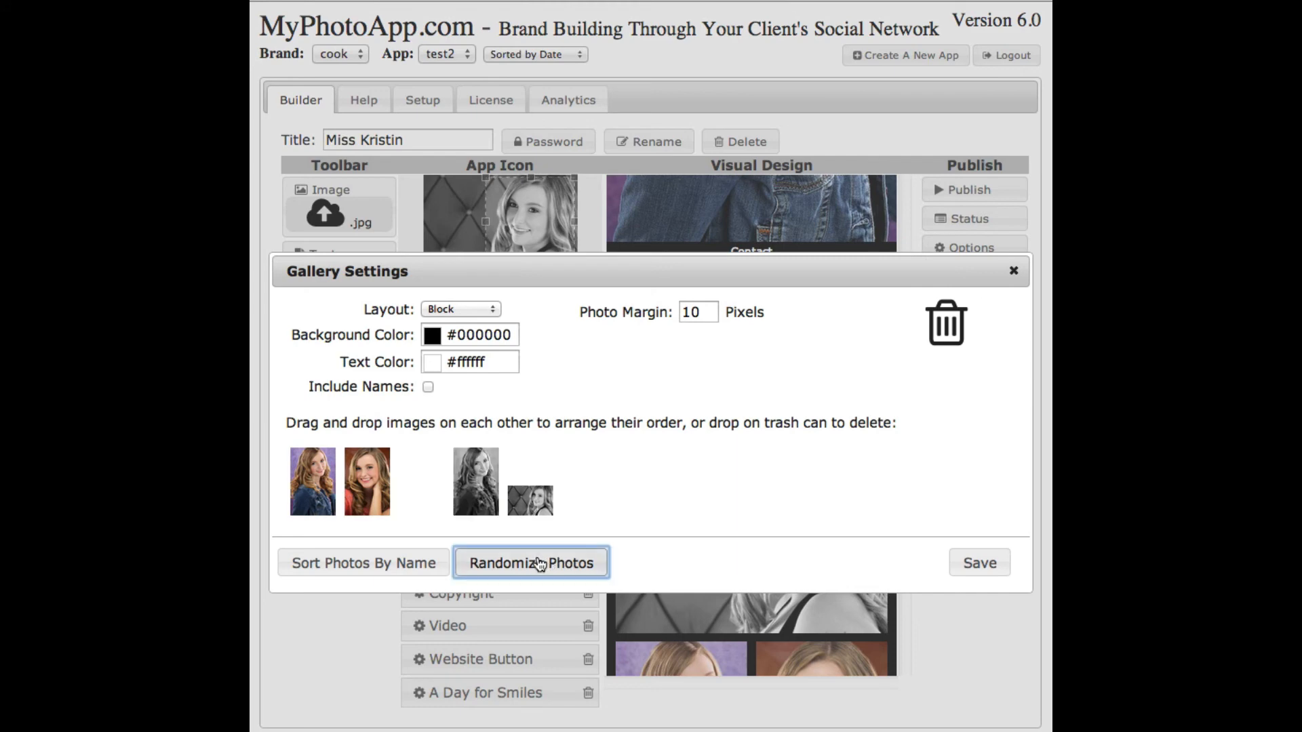
pyautogui.click(510, 565)
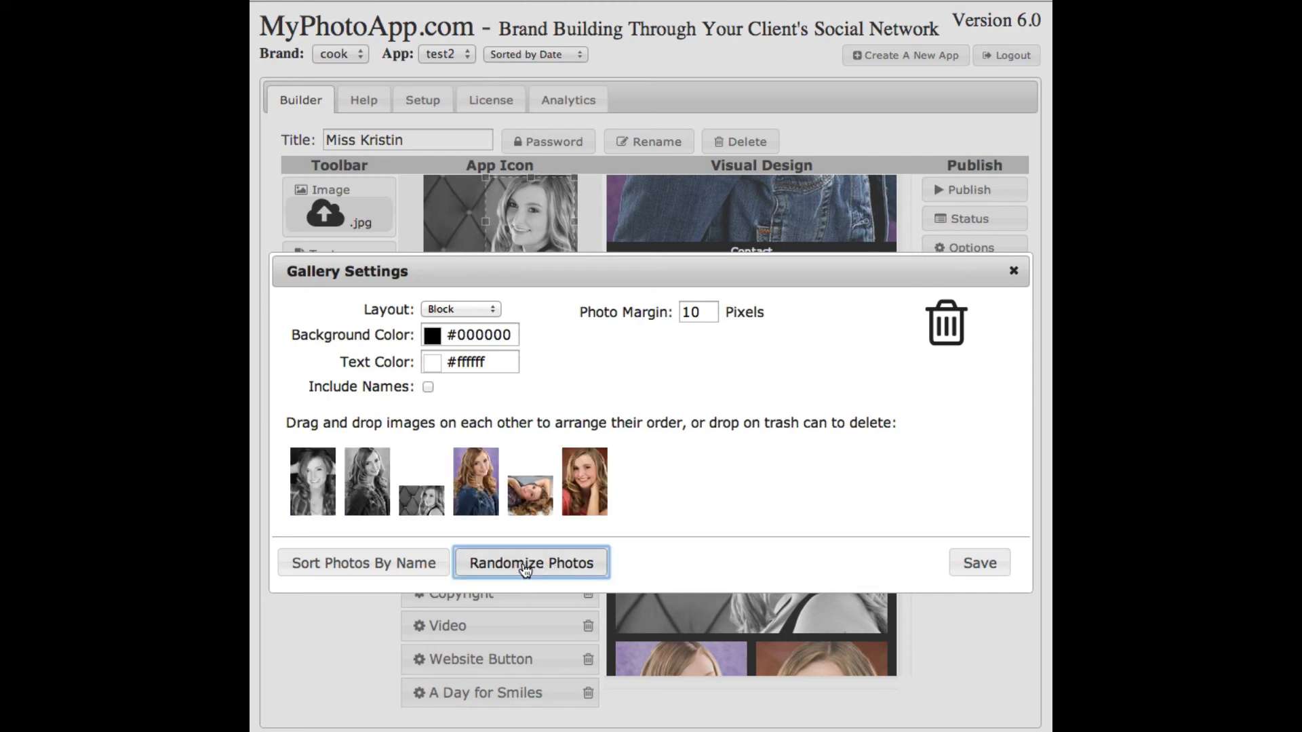
pyautogui.click(526, 569)
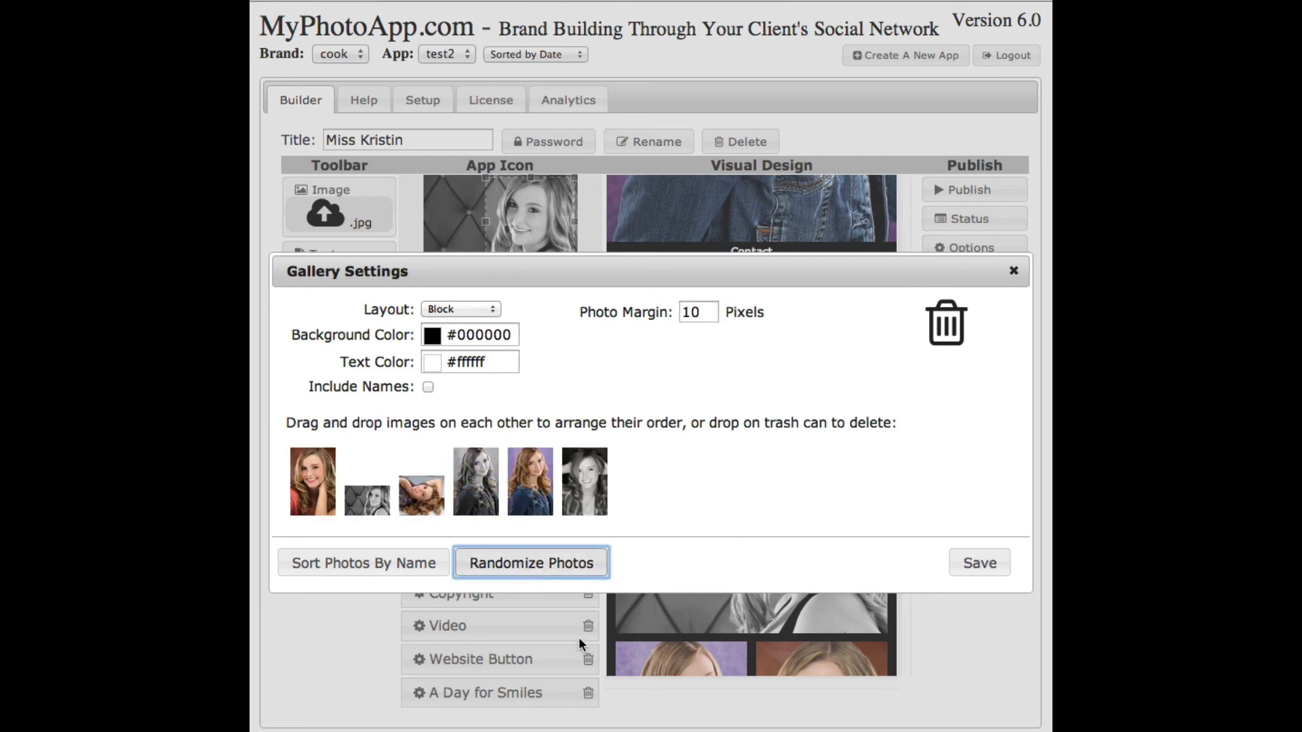
# Sort the gallery photos by name, save the gallery with the 1 Column layout, and check it in the visual design
pyautogui.click(329, 571)
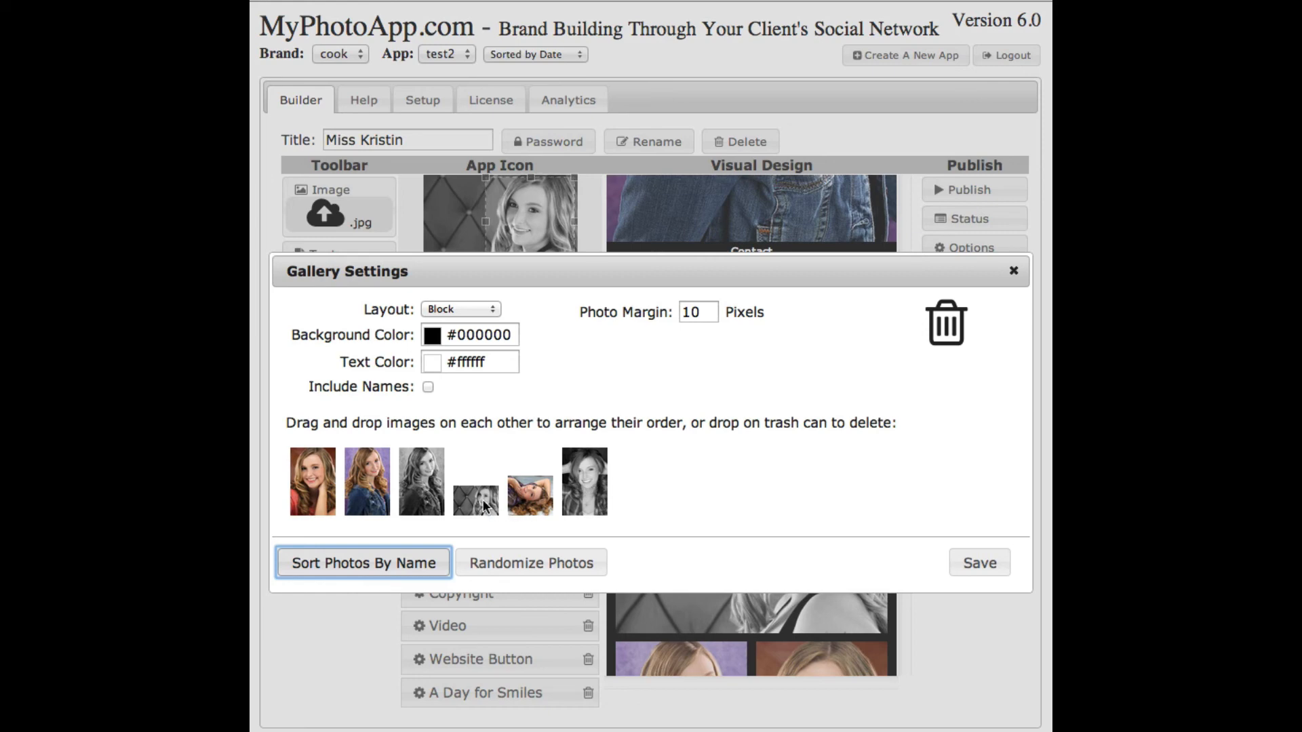
pyautogui.moveTo(487, 507)
pyautogui.mouseDown()
pyautogui.moveTo(1037, 324)
pyautogui.moveTo(952, 328)
pyautogui.moveTo(510, 511)
pyautogui.moveTo(482, 503)
pyautogui.mouseUp()
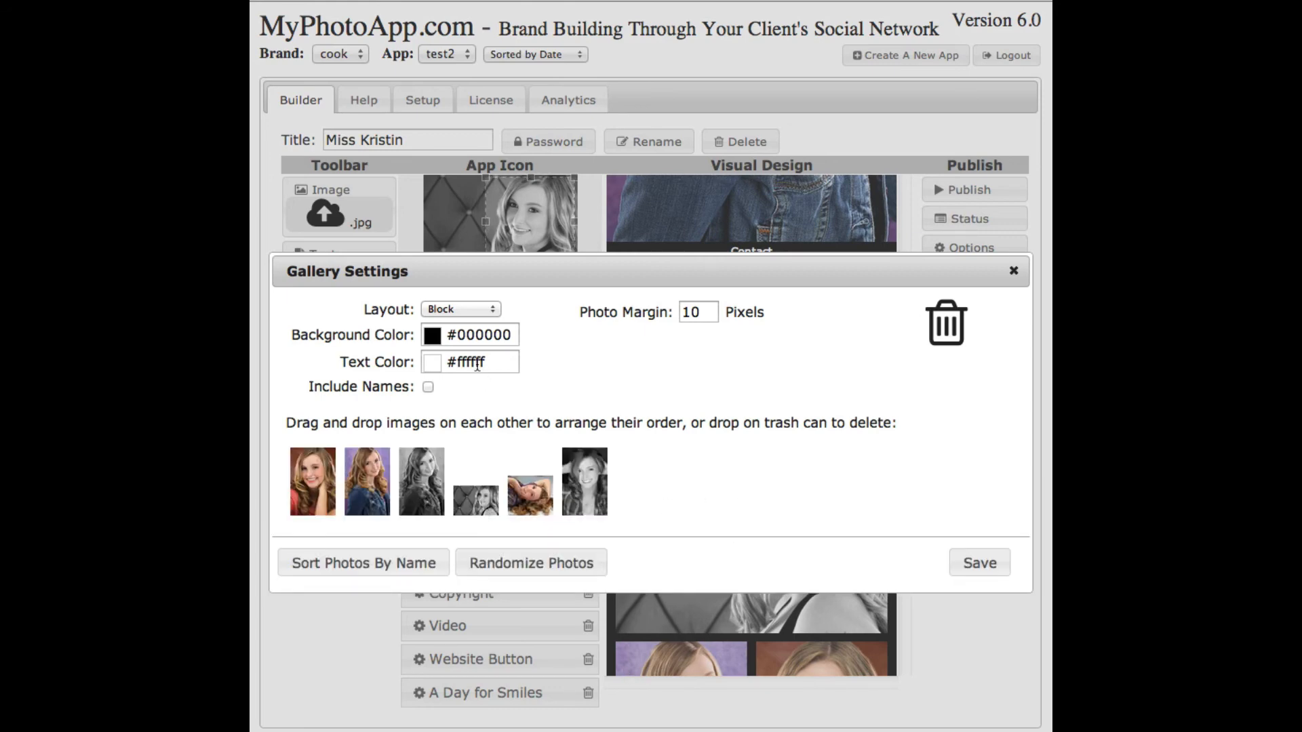
pyautogui.click(491, 308)
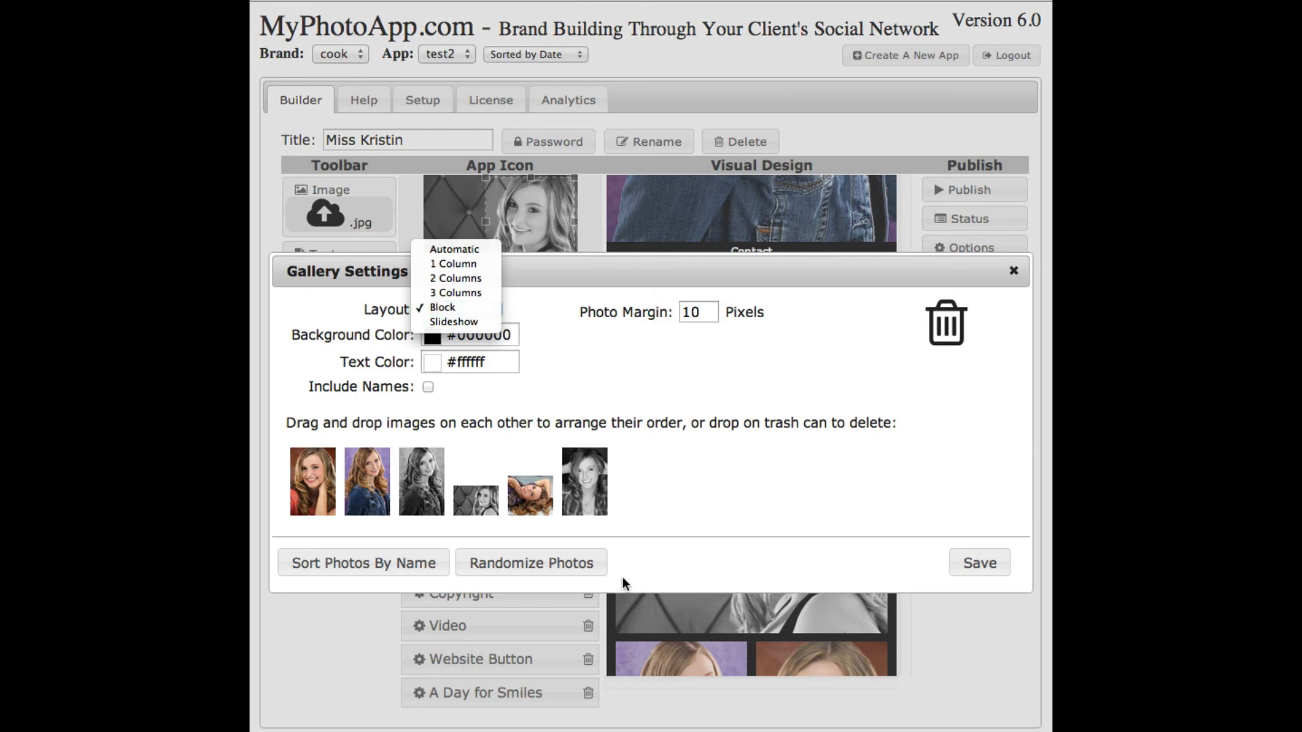
pyautogui.click(445, 266)
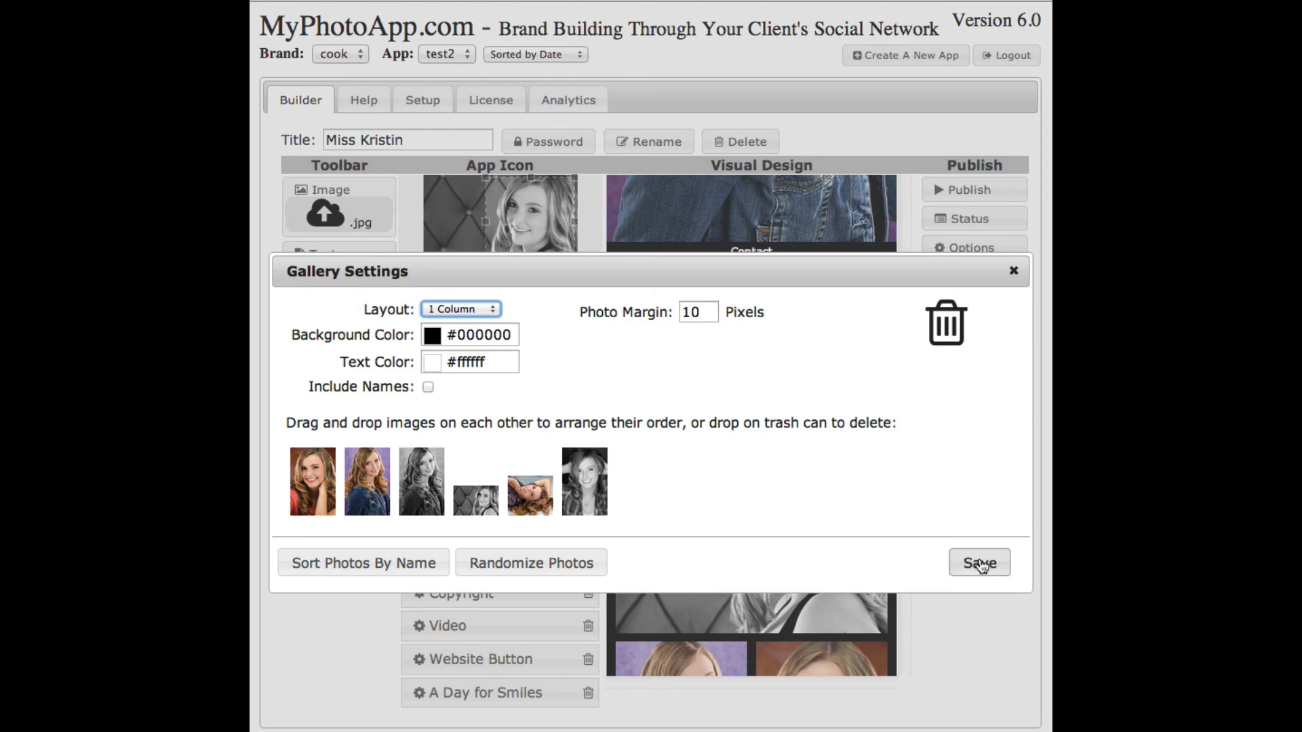
pyautogui.click(981, 566)
pyautogui.moveTo(904, 282); pyautogui.dragTo(898, 573)
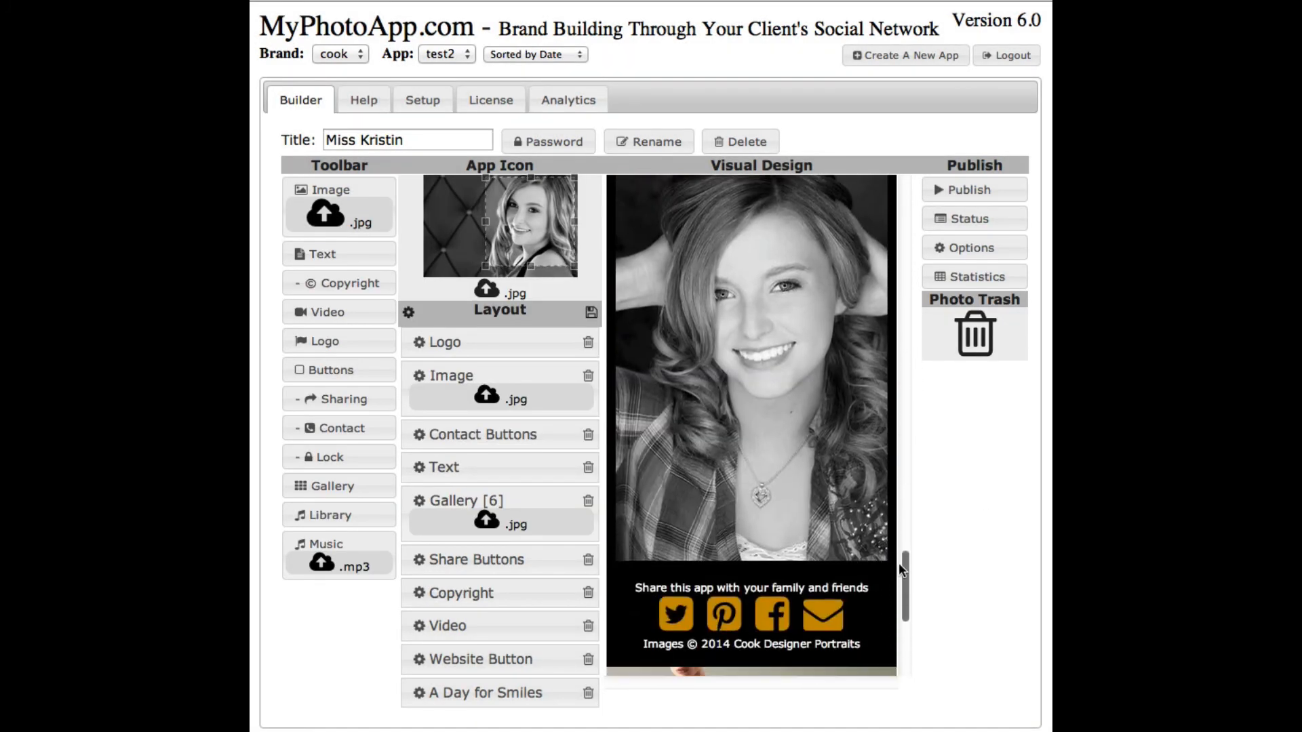
# Set the gallery layout to 2 Columns, save it, and check the photos in the visual design
pyautogui.click(414, 501)
pyautogui.click(465, 309)
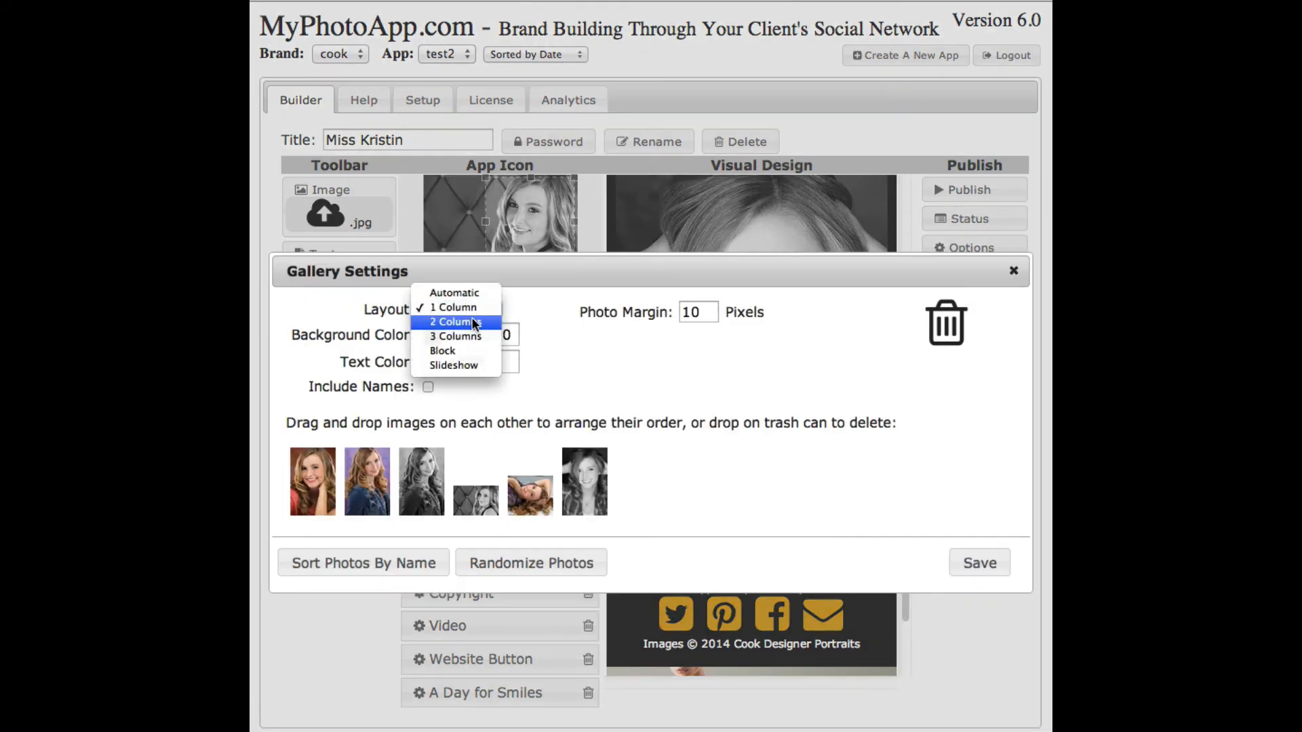
pyautogui.click(471, 317)
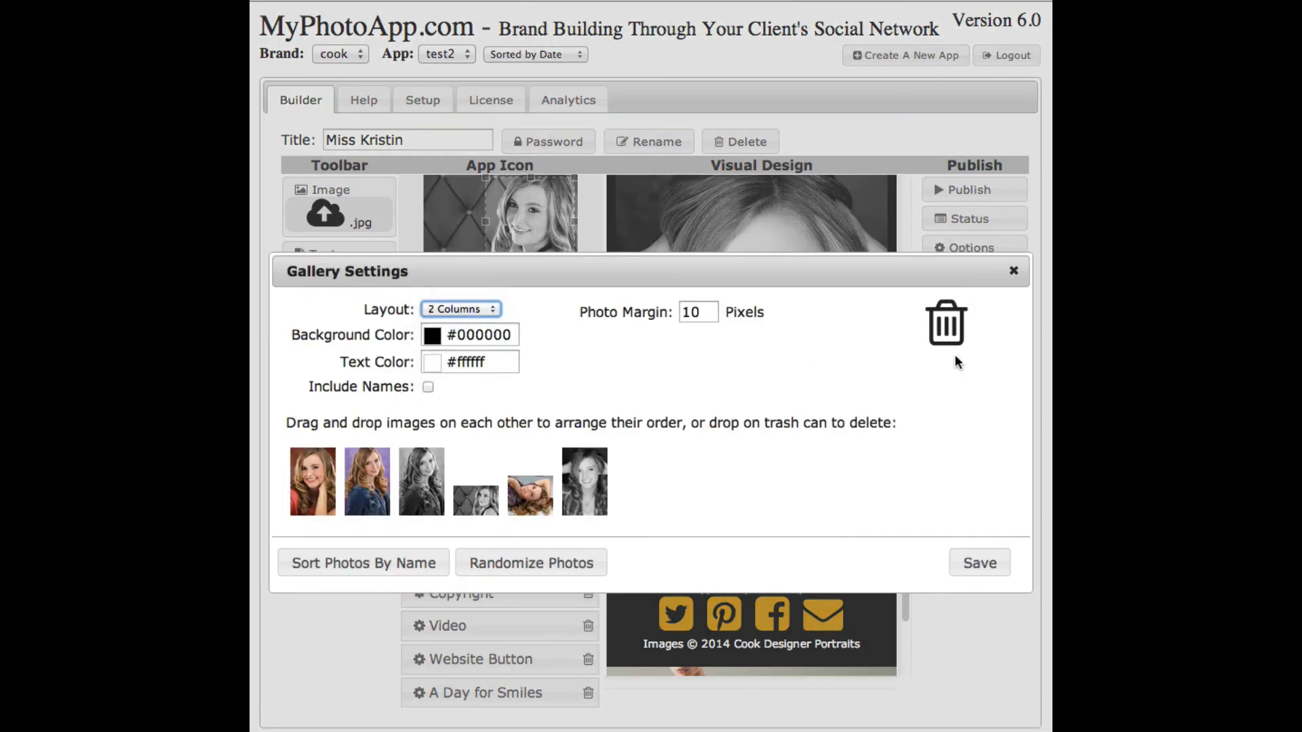
pyautogui.click(980, 562)
pyautogui.moveTo(905, 596); pyautogui.dragTo(925, 479)
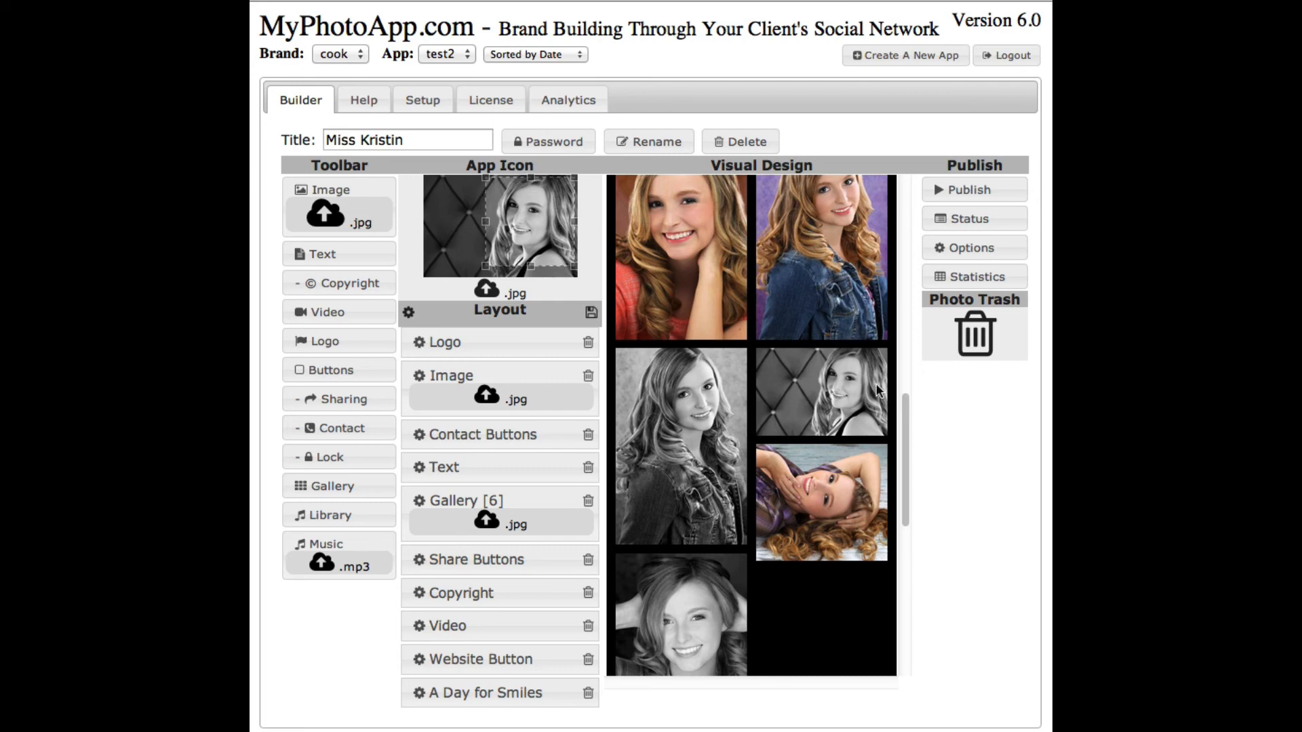
# Set the gallery layout to 3 Columns, save it, and check the photos in the visual design
pyautogui.click(417, 499)
pyautogui.click(497, 311)
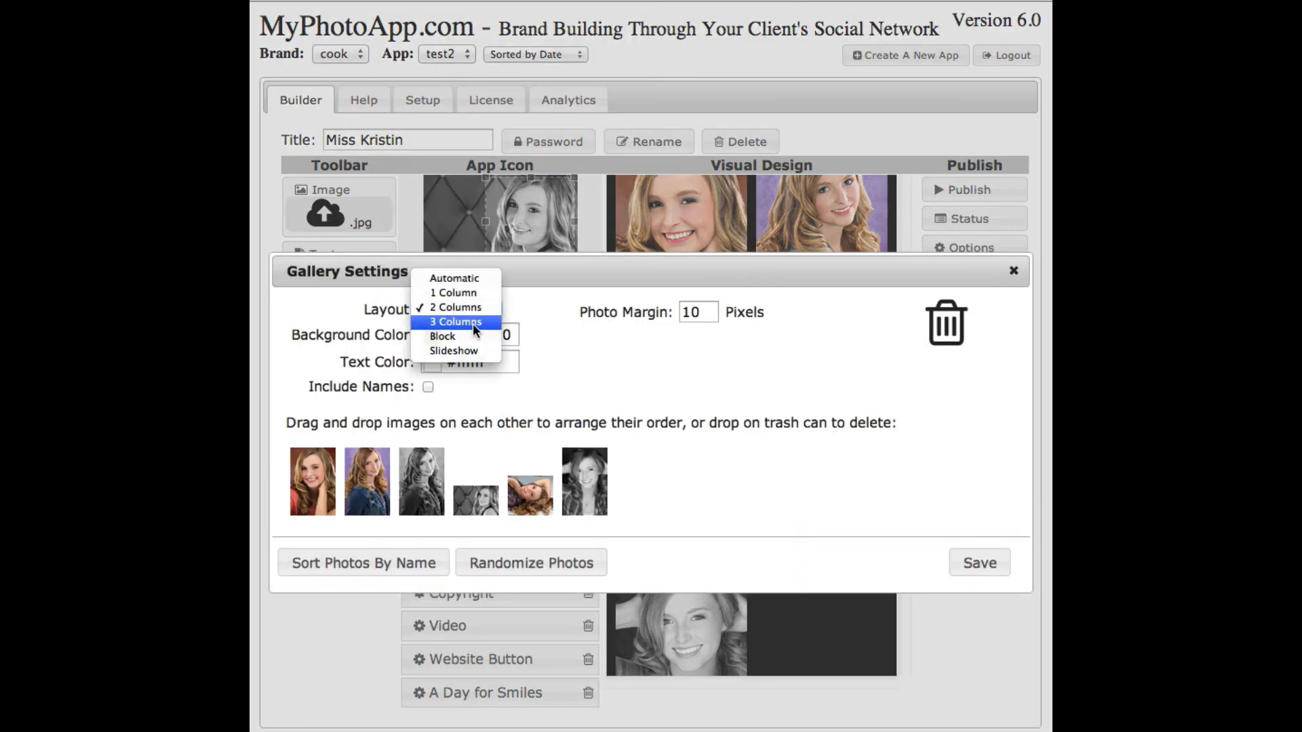
pyautogui.click(473, 323)
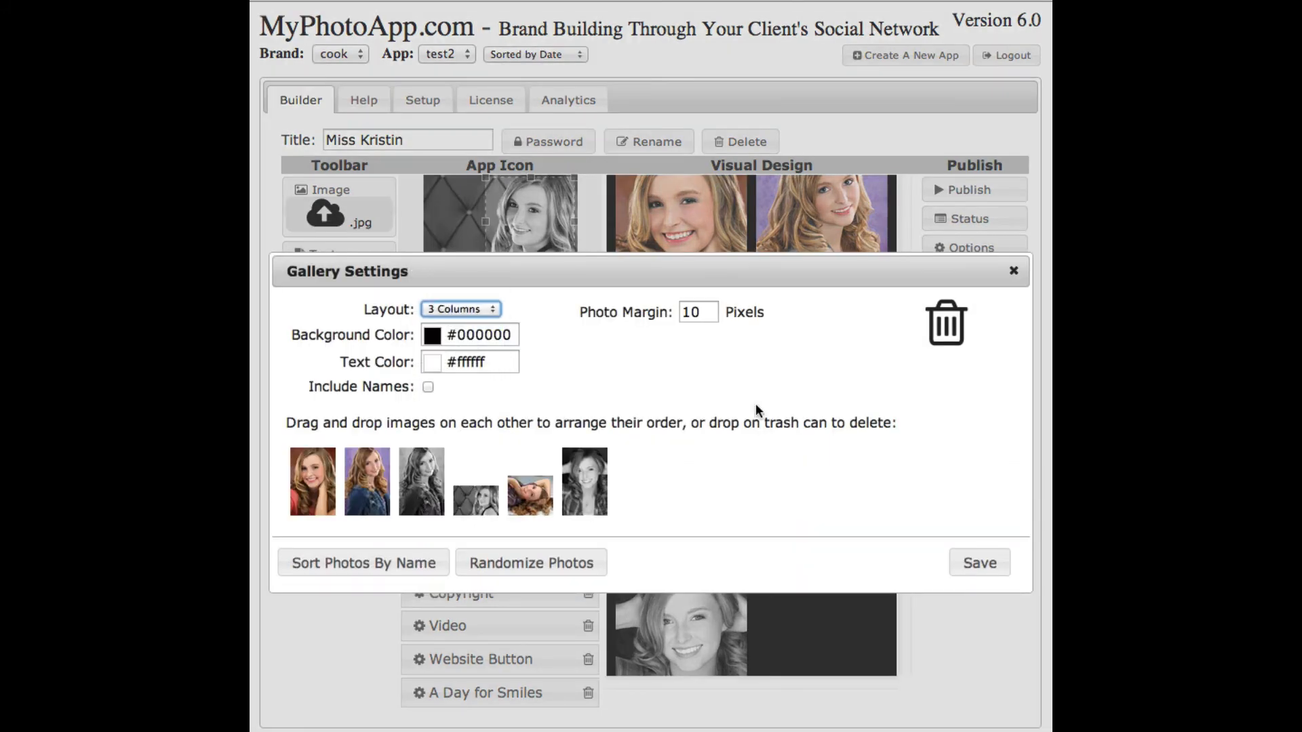
pyautogui.click(981, 560)
pyautogui.moveTo(902, 344); pyautogui.dragTo(906, 401)
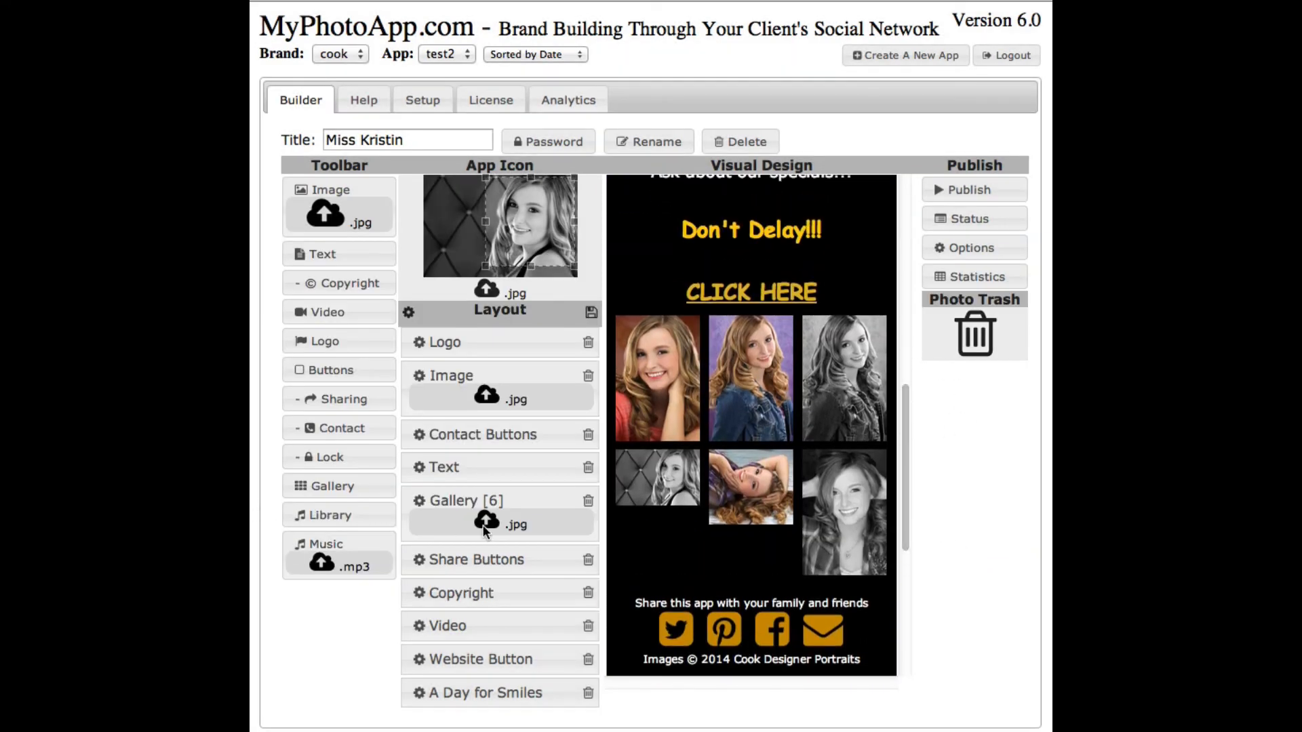
# Set the gallery layout to Automatic, save it, and look over the resulting arrangement in the visual design
pyautogui.click(419, 501)
pyautogui.click(461, 278)
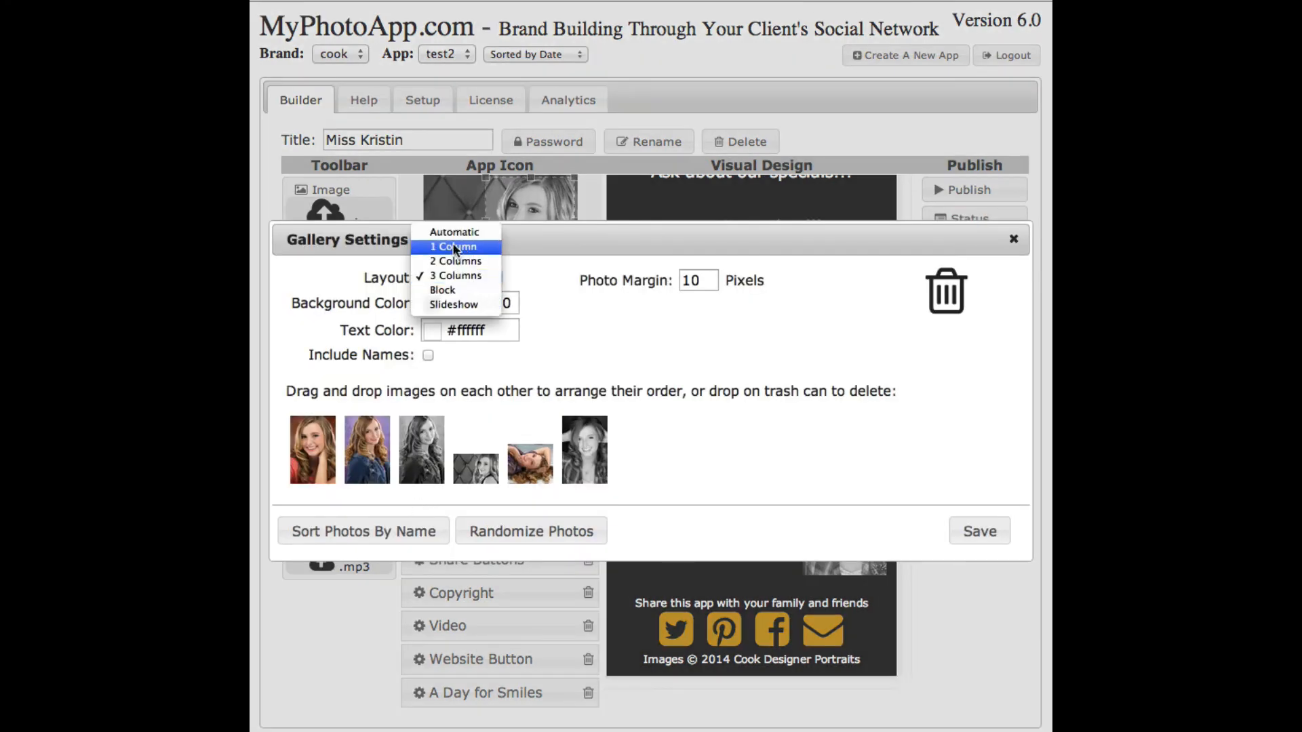
pyautogui.click(453, 232)
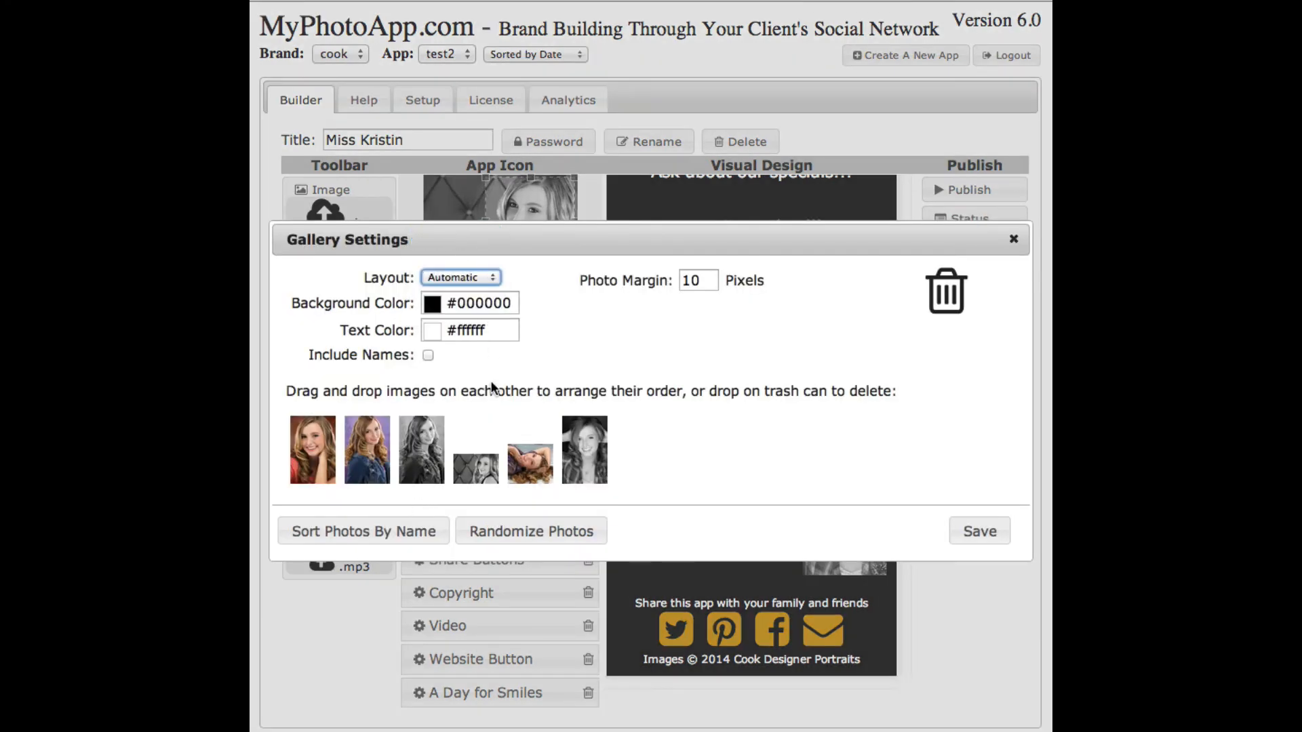
pyautogui.click(981, 529)
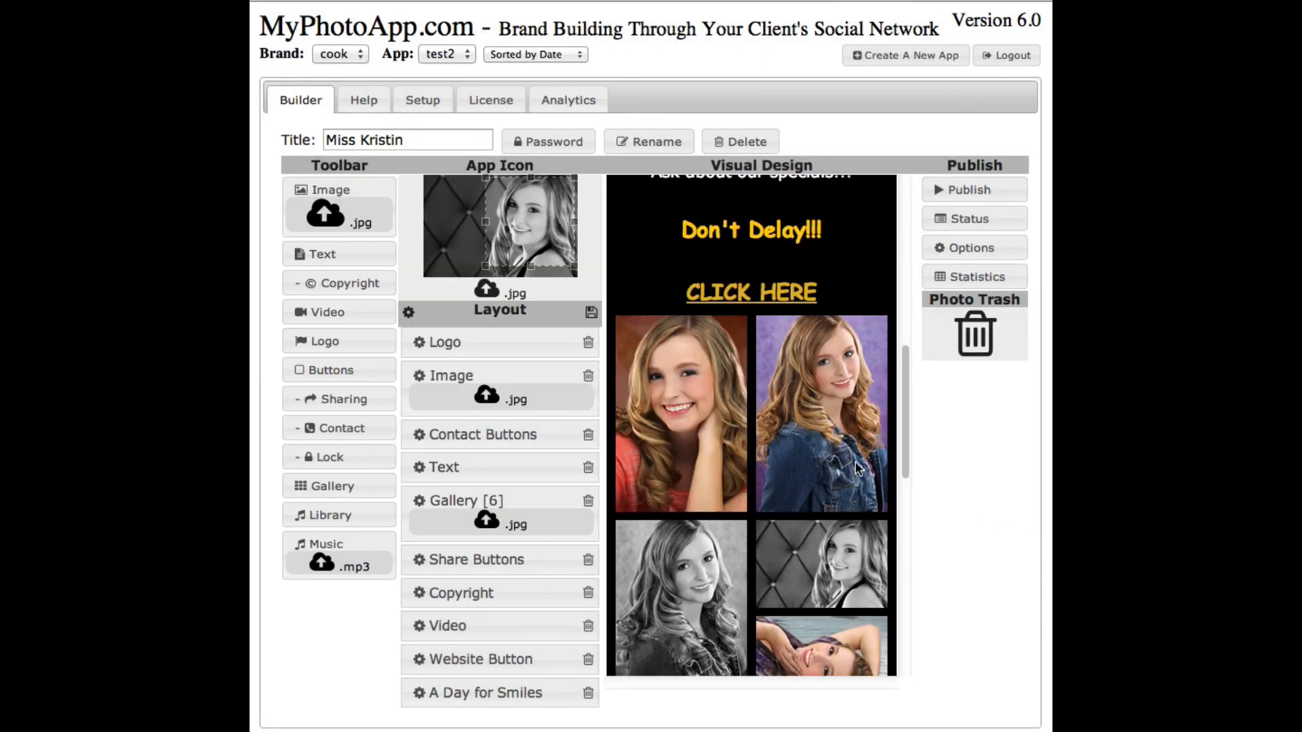
pyautogui.scroll(-5, 905, 385)
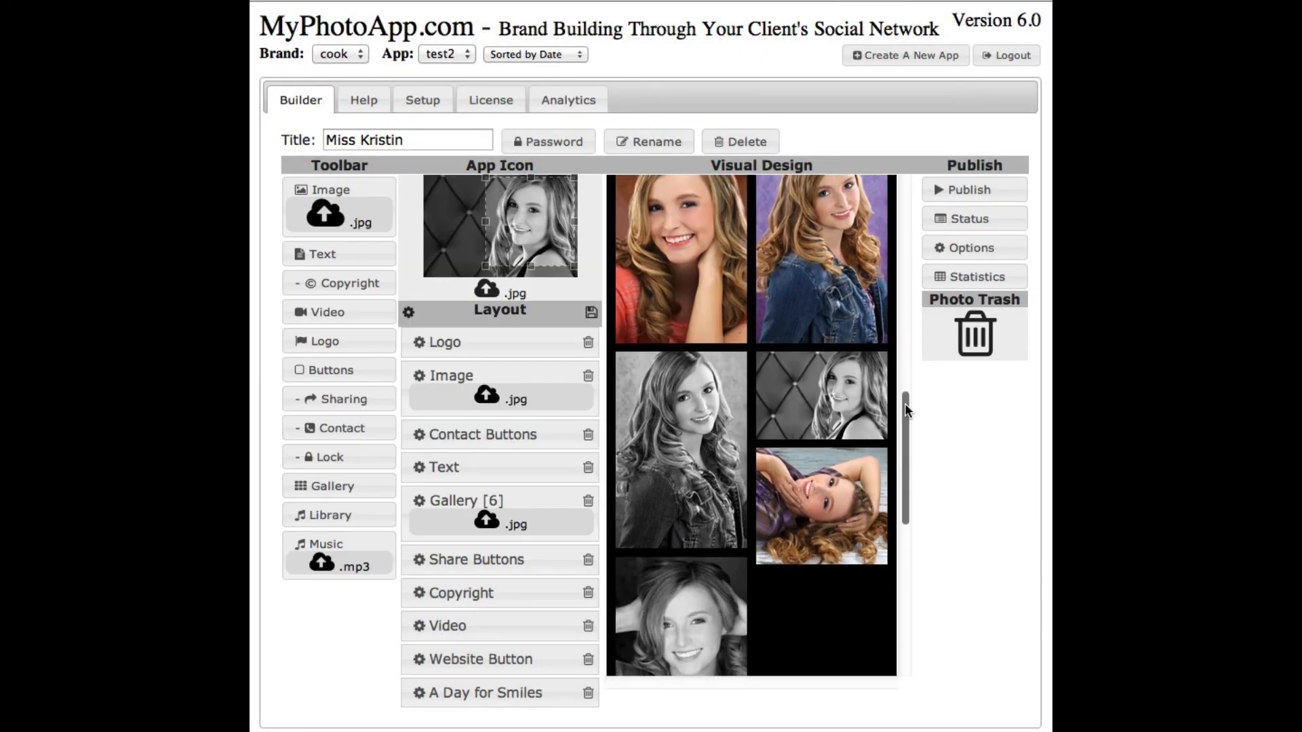
pyautogui.moveTo(905, 403)
pyautogui.mouseDown()
pyautogui.moveTo(899, 328)
pyautogui.moveTo(909, 387)
pyautogui.mouseUp()
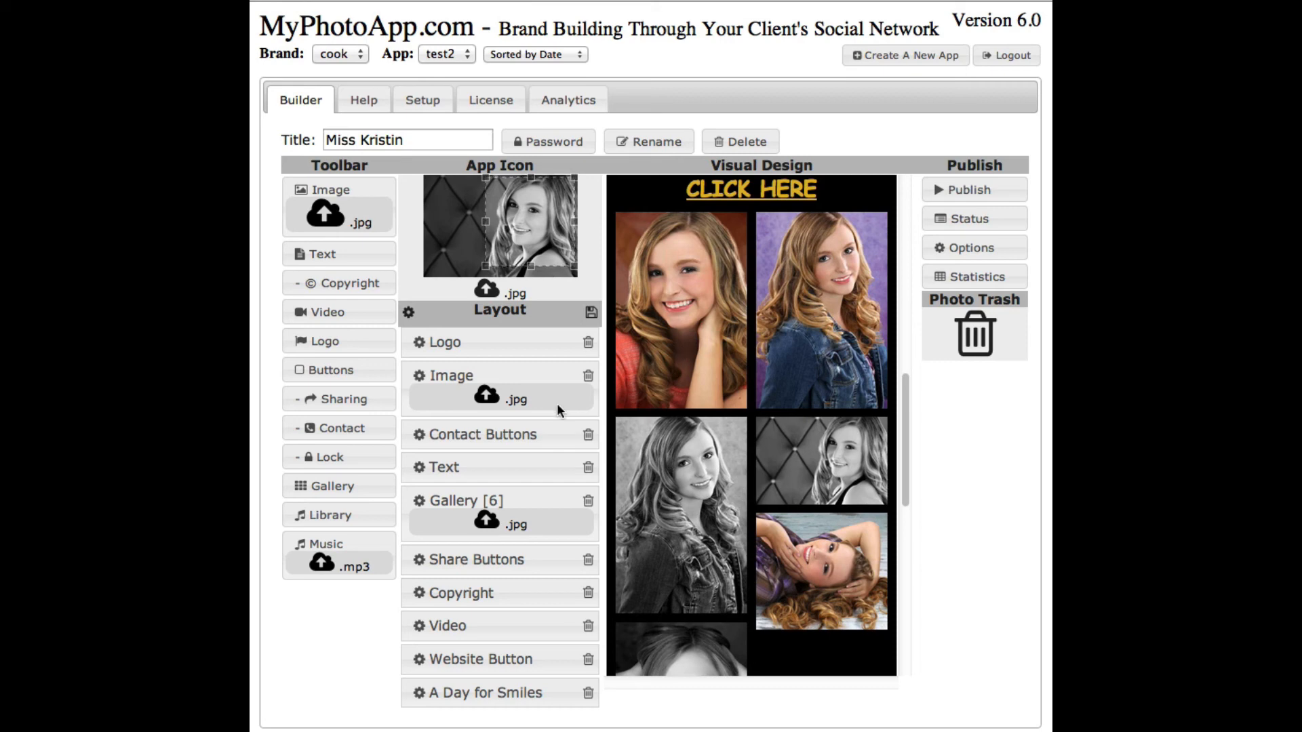
# Set the gallery to the Slideshow layout with a display time of 3 seconds, save it, and check the whole visual design
pyautogui.click(419, 500)
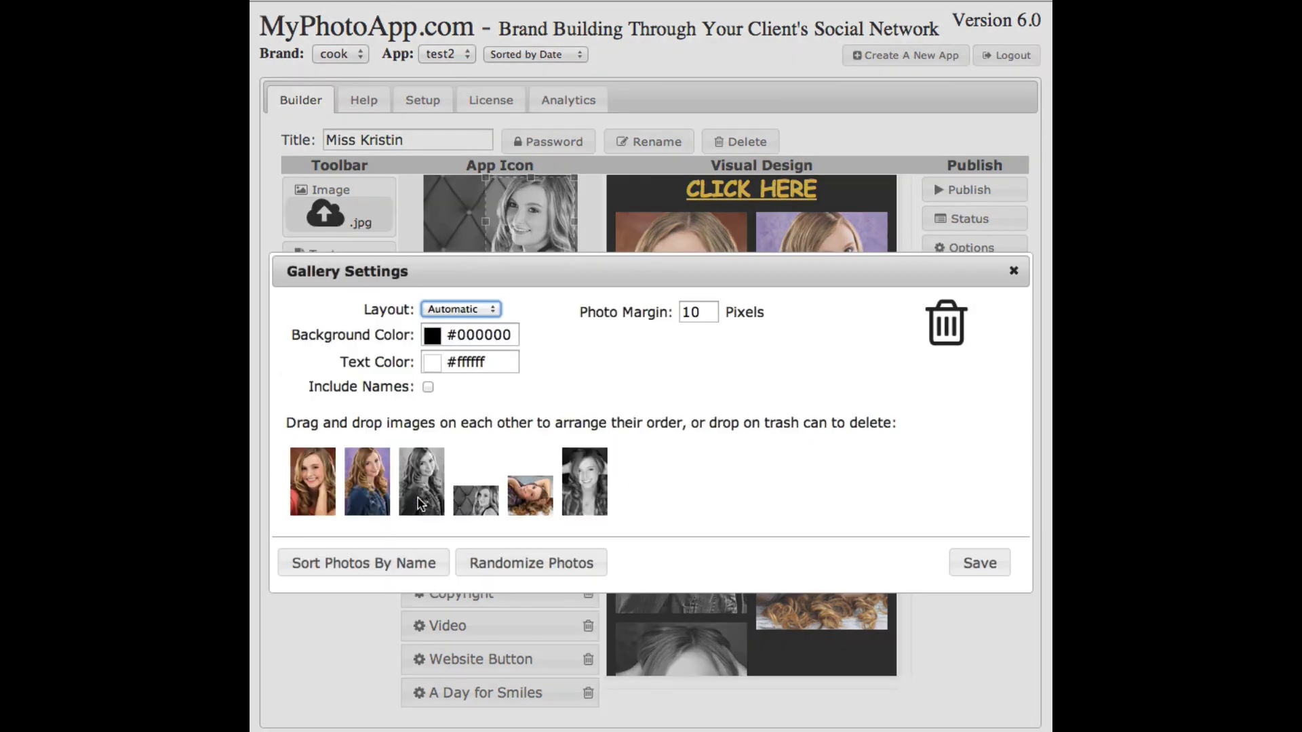
pyautogui.click(470, 308)
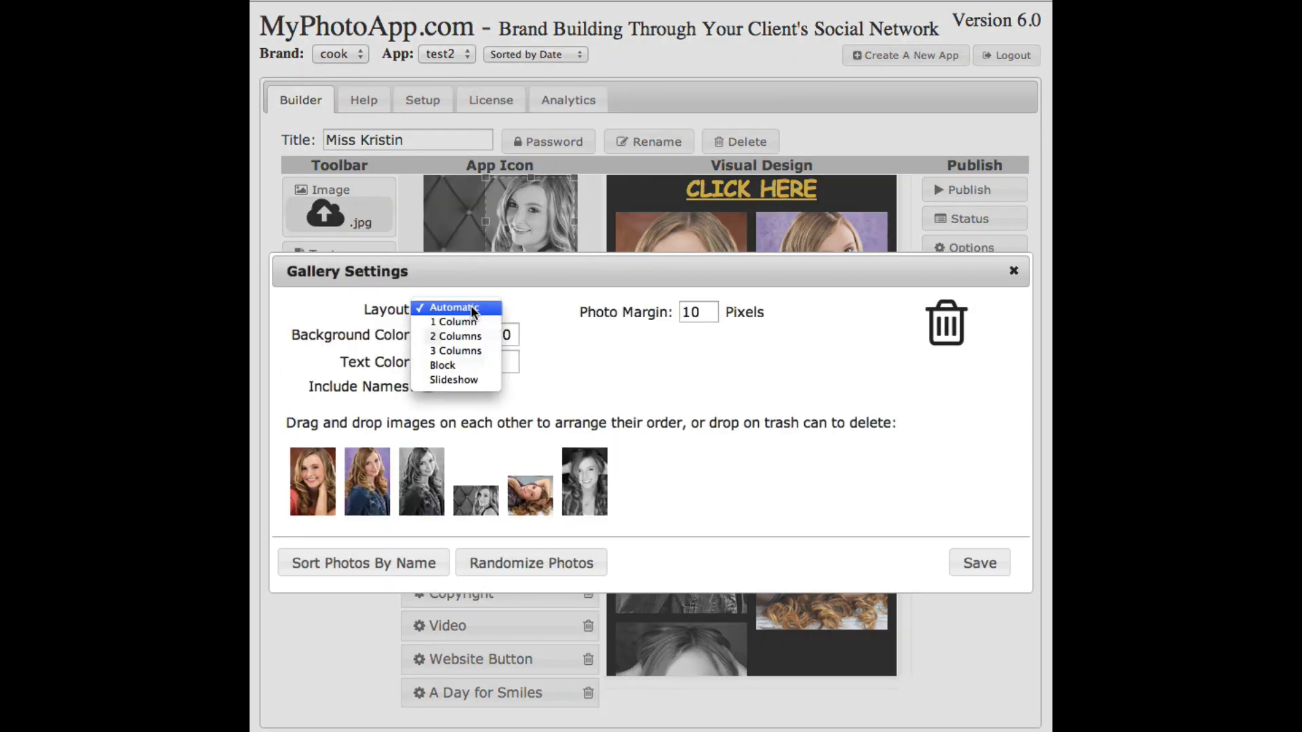
pyautogui.click(471, 382)
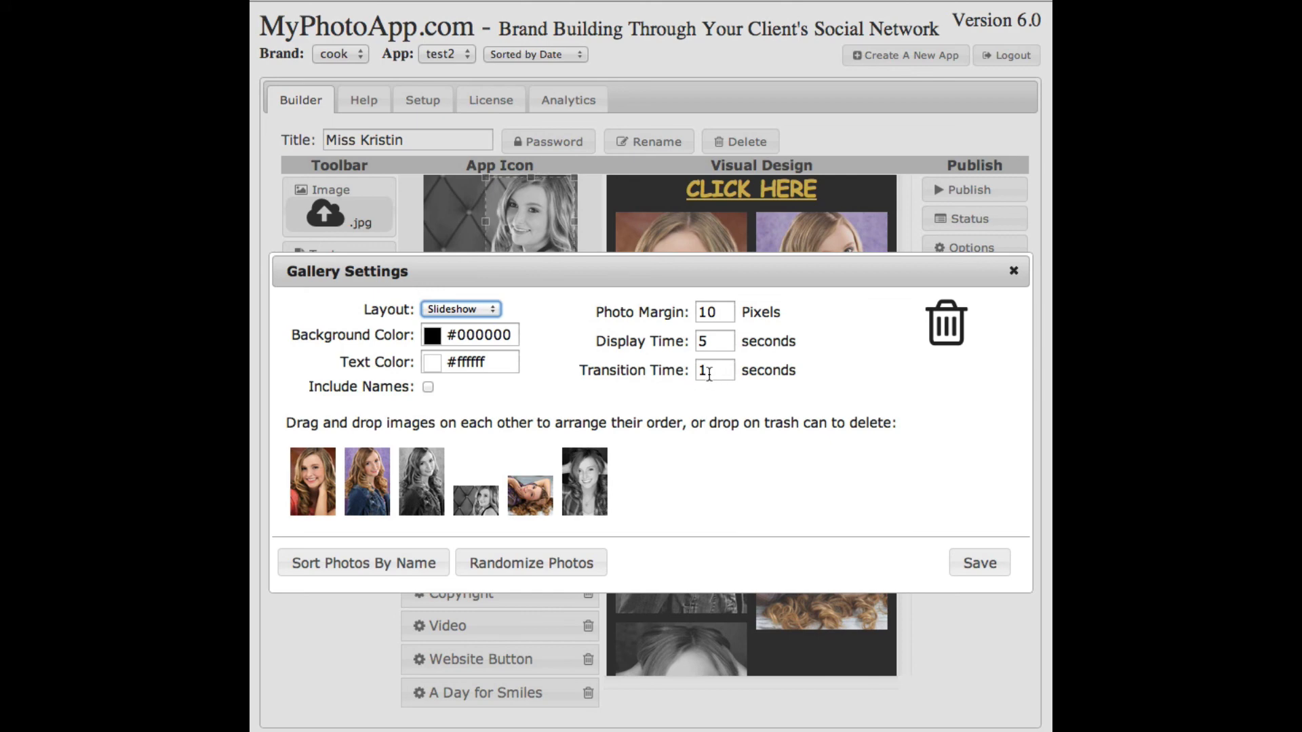
pyautogui.click(708, 343)
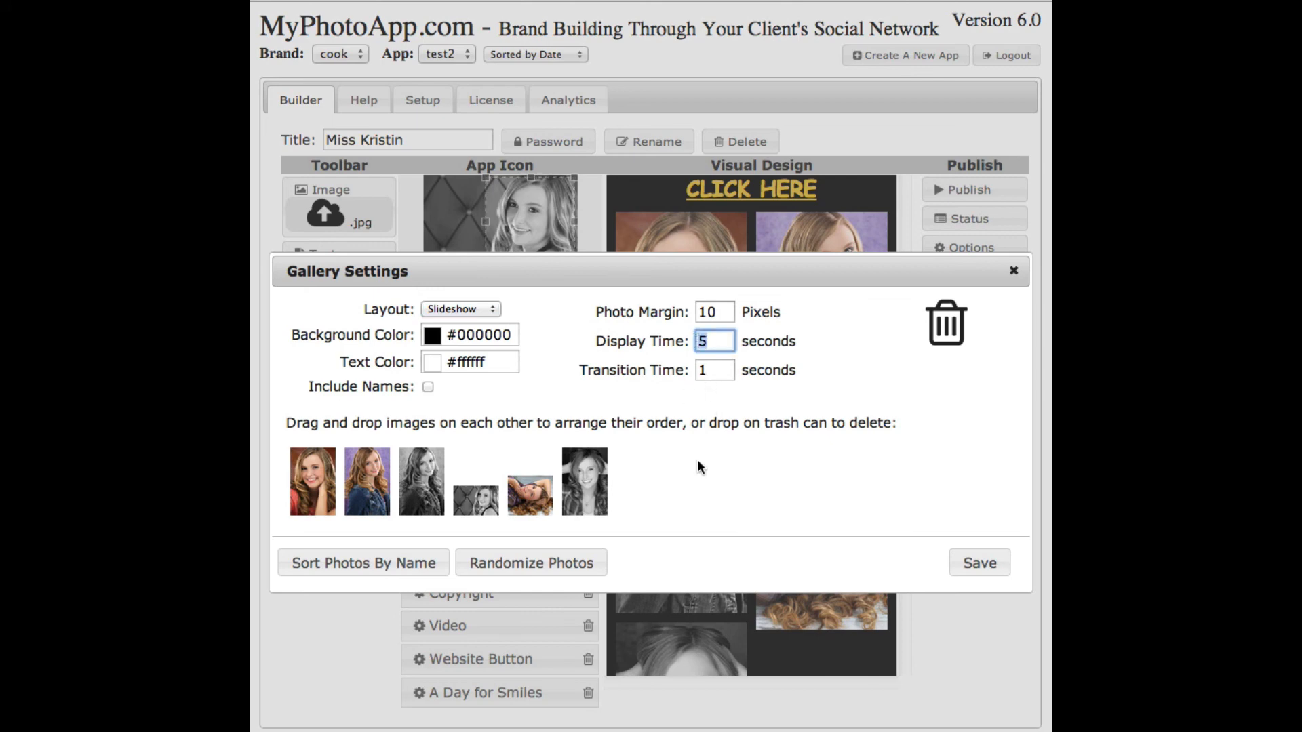
pyautogui.write('3')
pyautogui.click(973, 566)
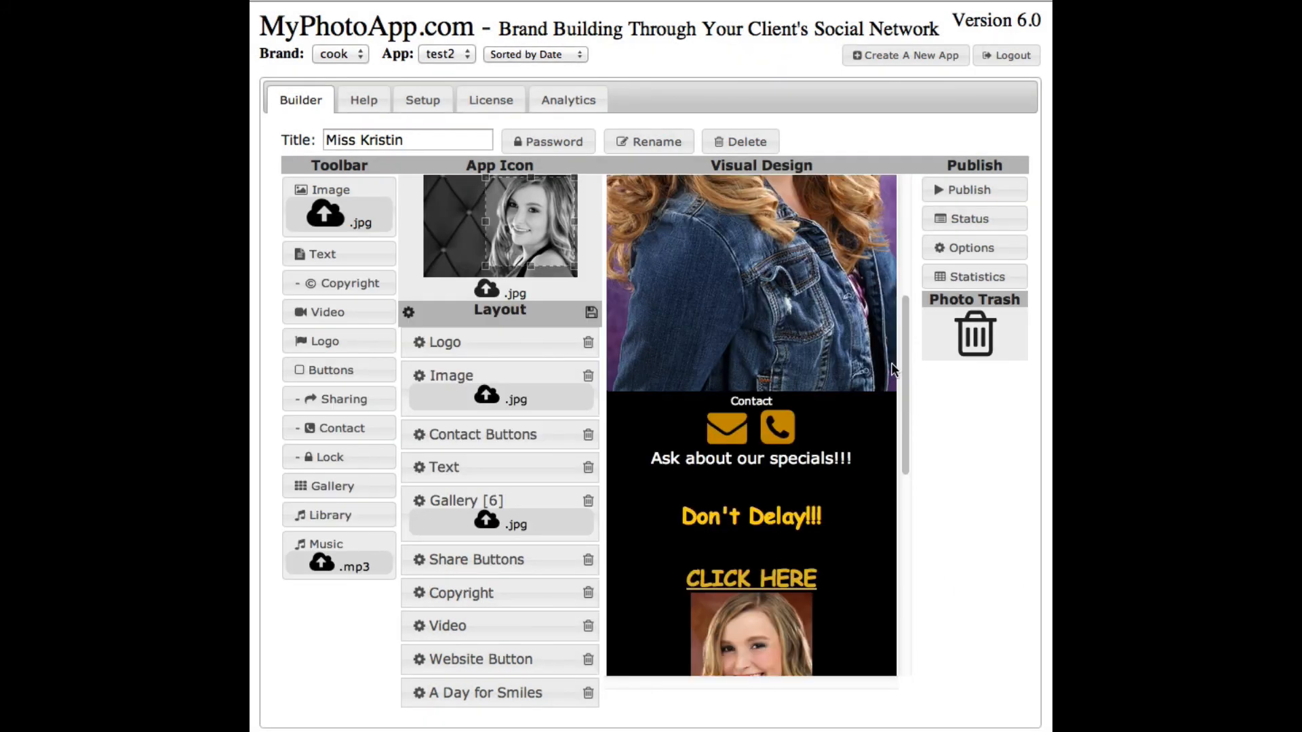
pyautogui.scroll(-2, 901, 380)
pyautogui.moveTo(901, 380); pyautogui.dragTo(908, 470)
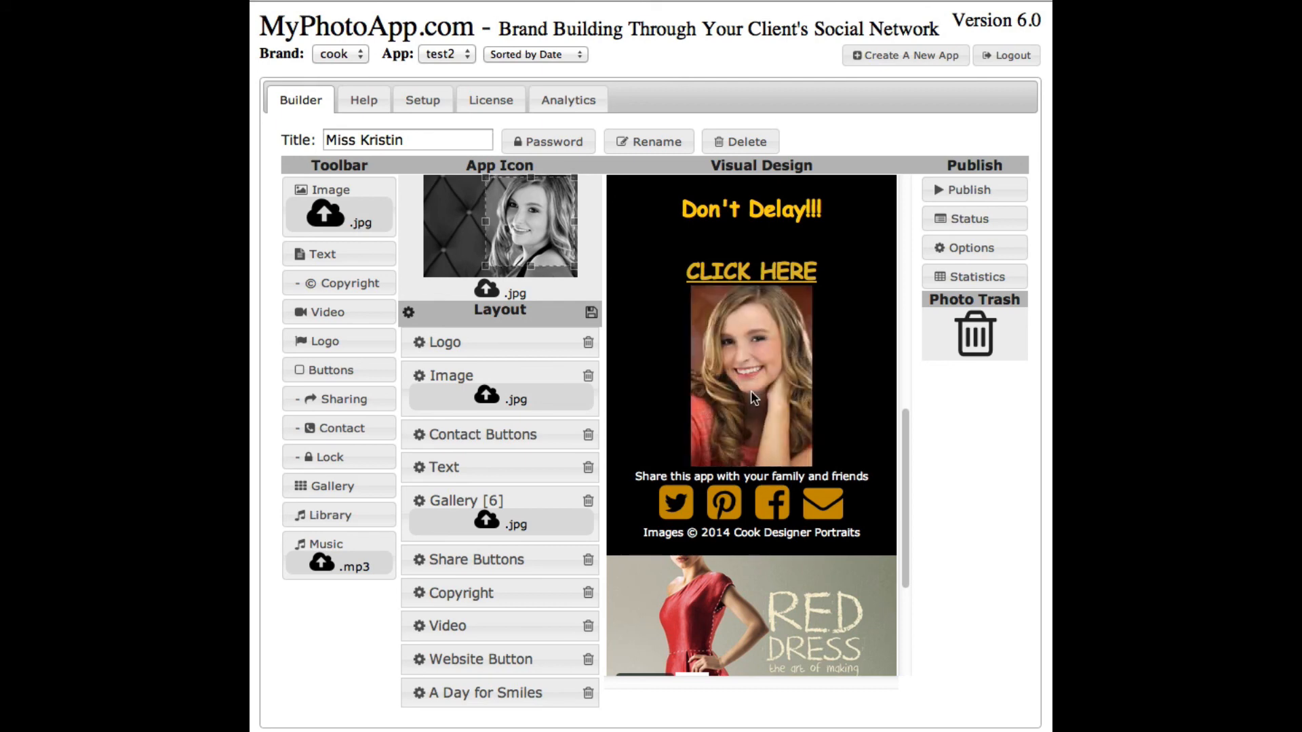
pyautogui.moveTo(899, 470); pyautogui.dragTo(922, 620)
pyautogui.moveTo(901, 530); pyautogui.dragTo(847, 189)
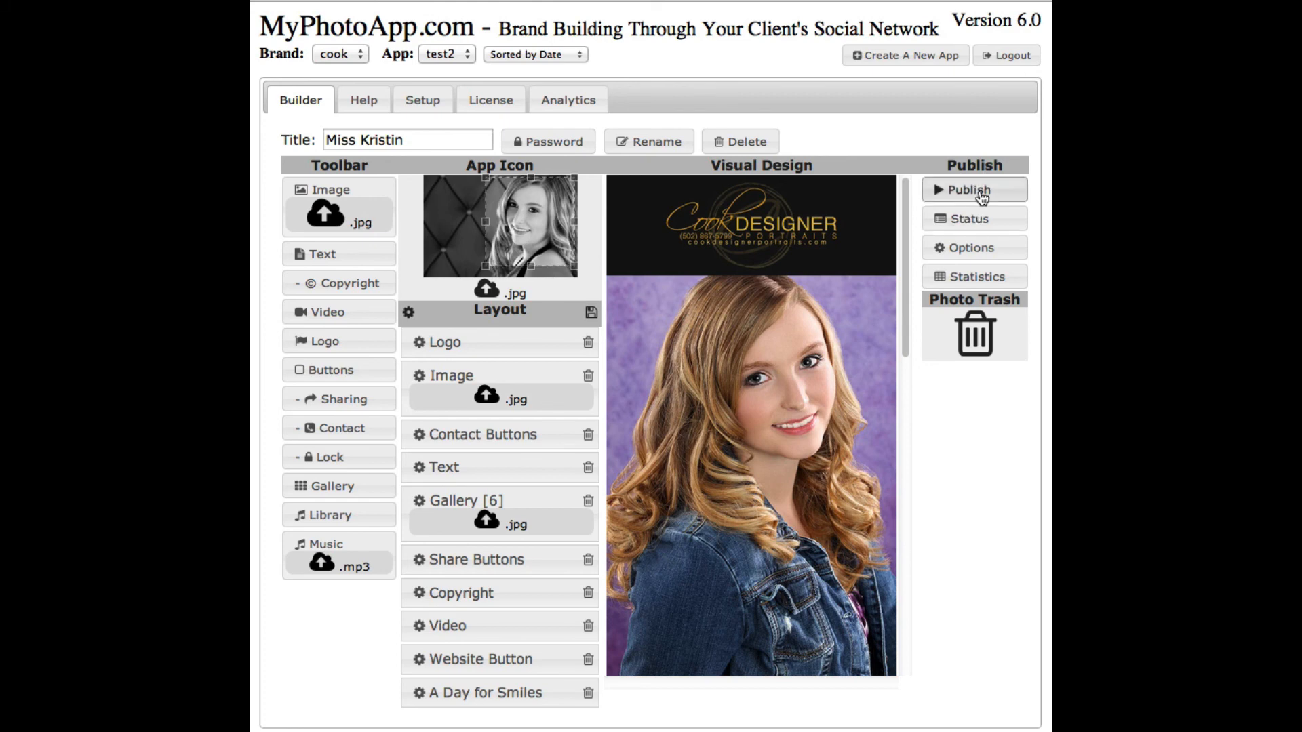
# Publish the app and review its publish status with the app URL and the sample client email
pyautogui.click(939, 192)
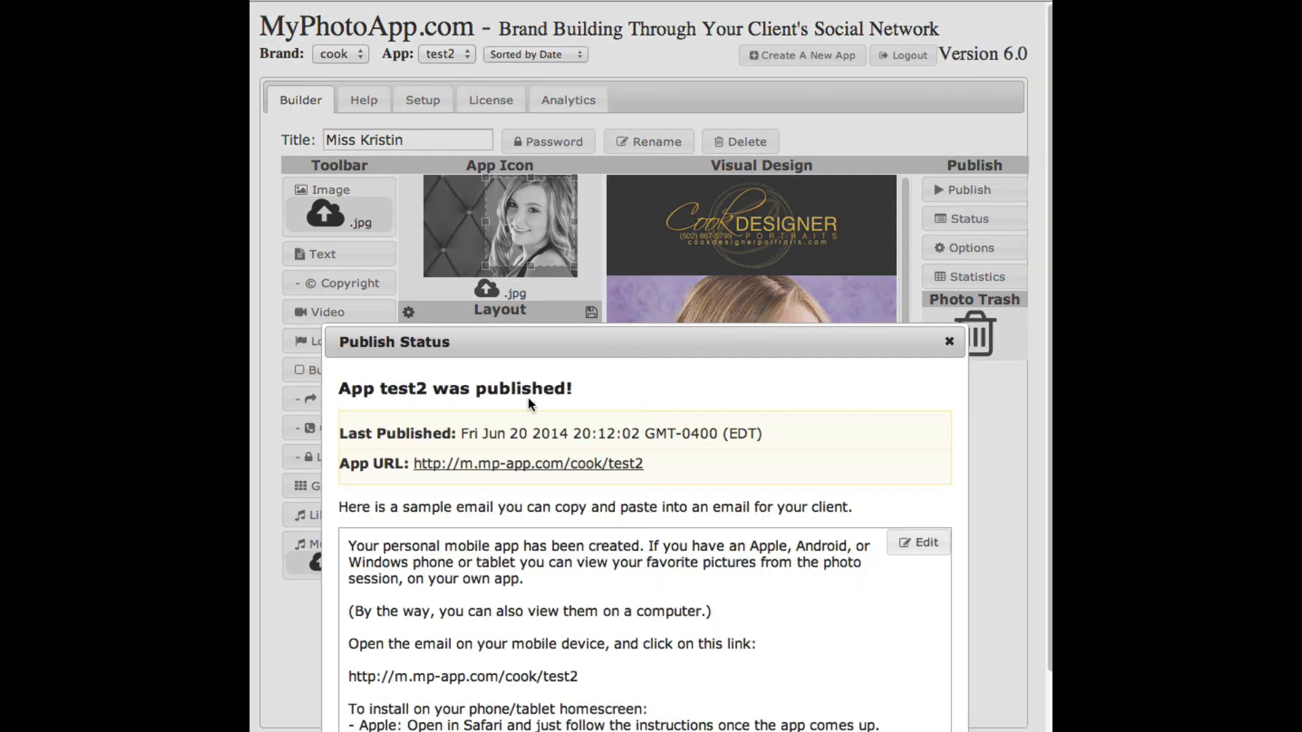
pyautogui.moveTo(648, 335); pyautogui.dragTo(648, 74)
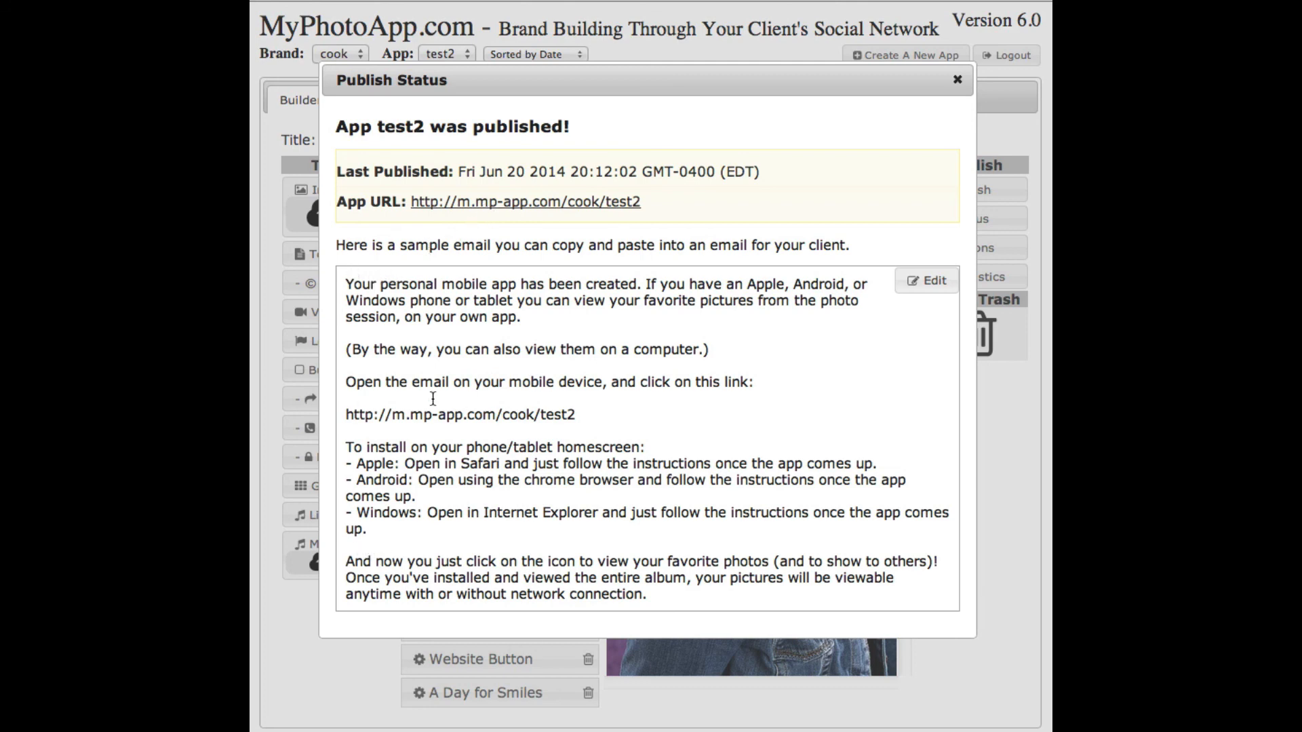
pyautogui.click(958, 79)
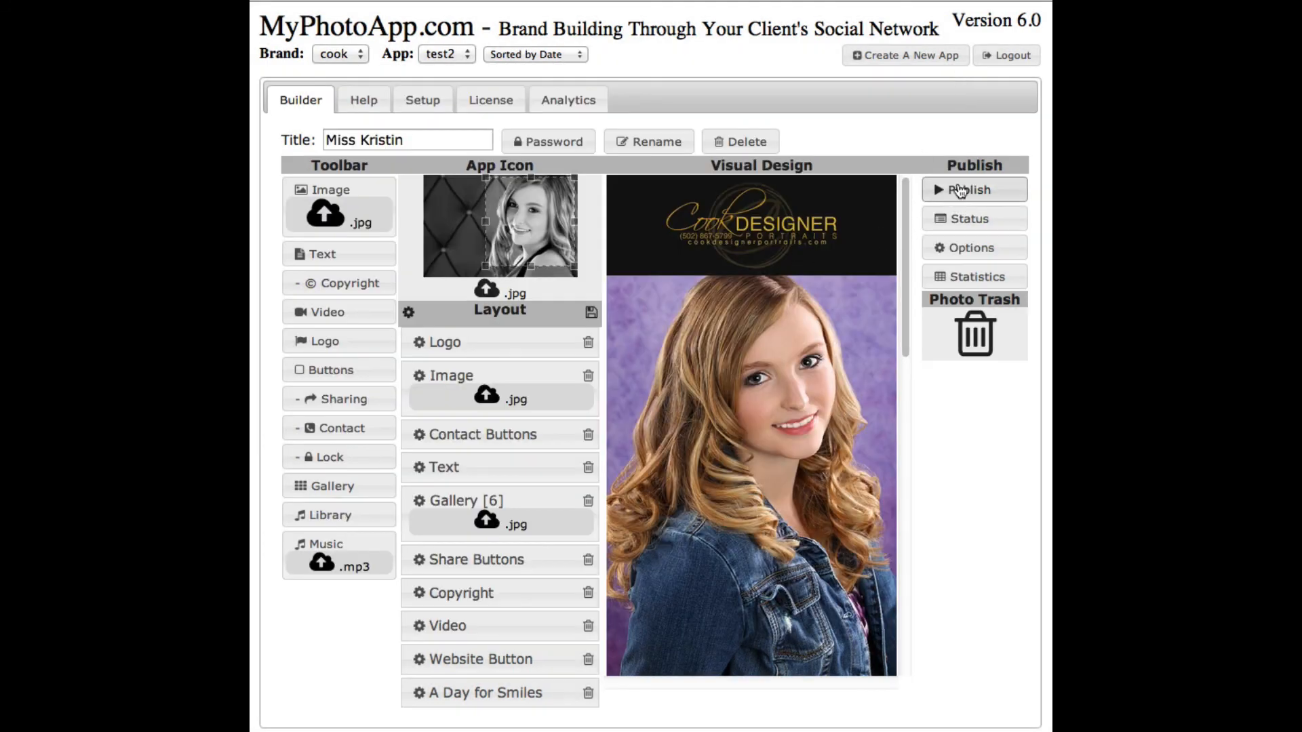
pyautogui.click(969, 221)
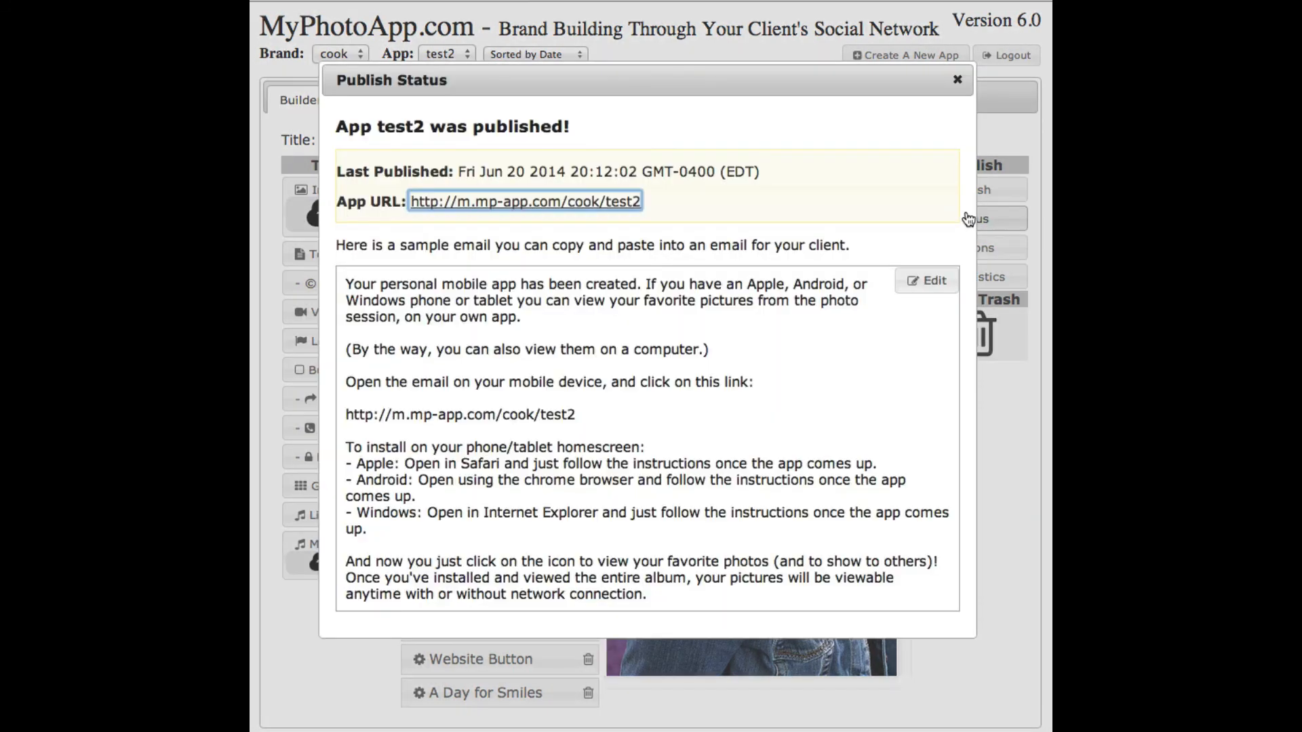
pyautogui.click(955, 82)
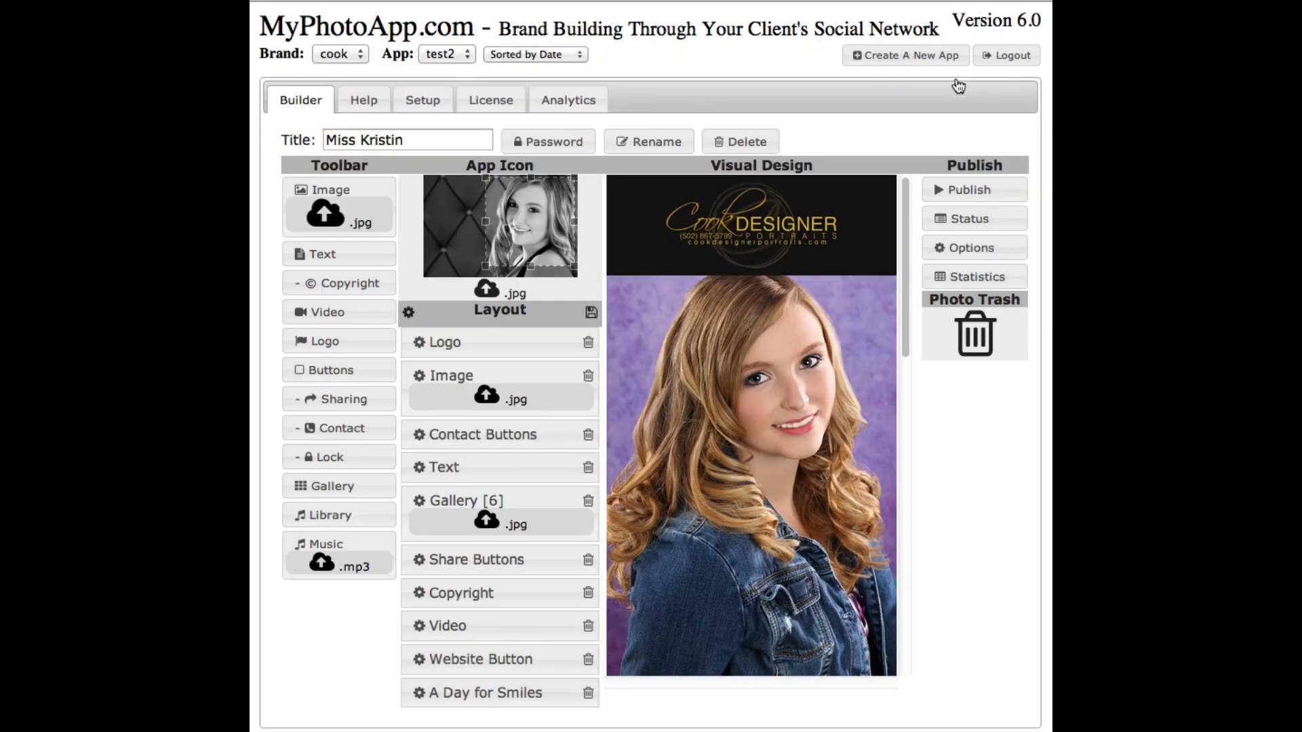
# Review the publish options for image caching and downloading without saving changes, and look at the app statistics
pyautogui.click(958, 249)
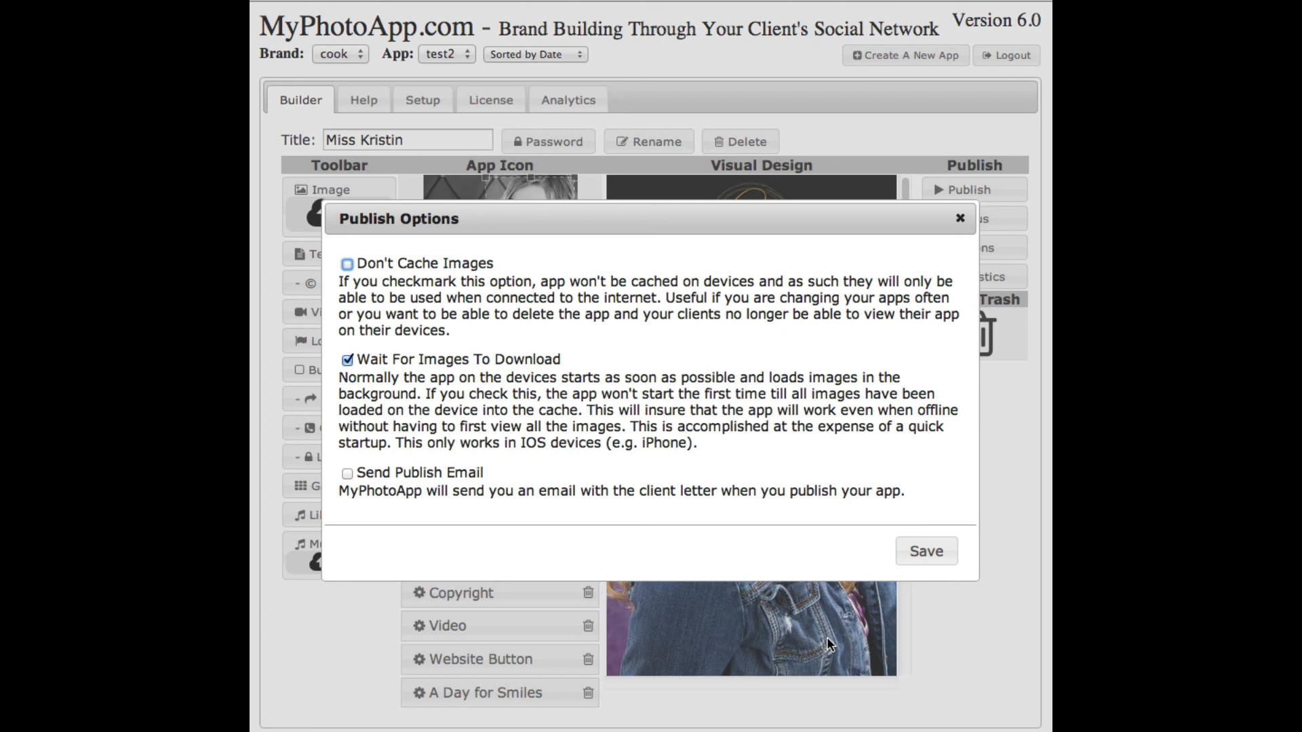
pyautogui.click(347, 264)
pyautogui.click(347, 360)
pyautogui.click(347, 360)
pyautogui.click(960, 217)
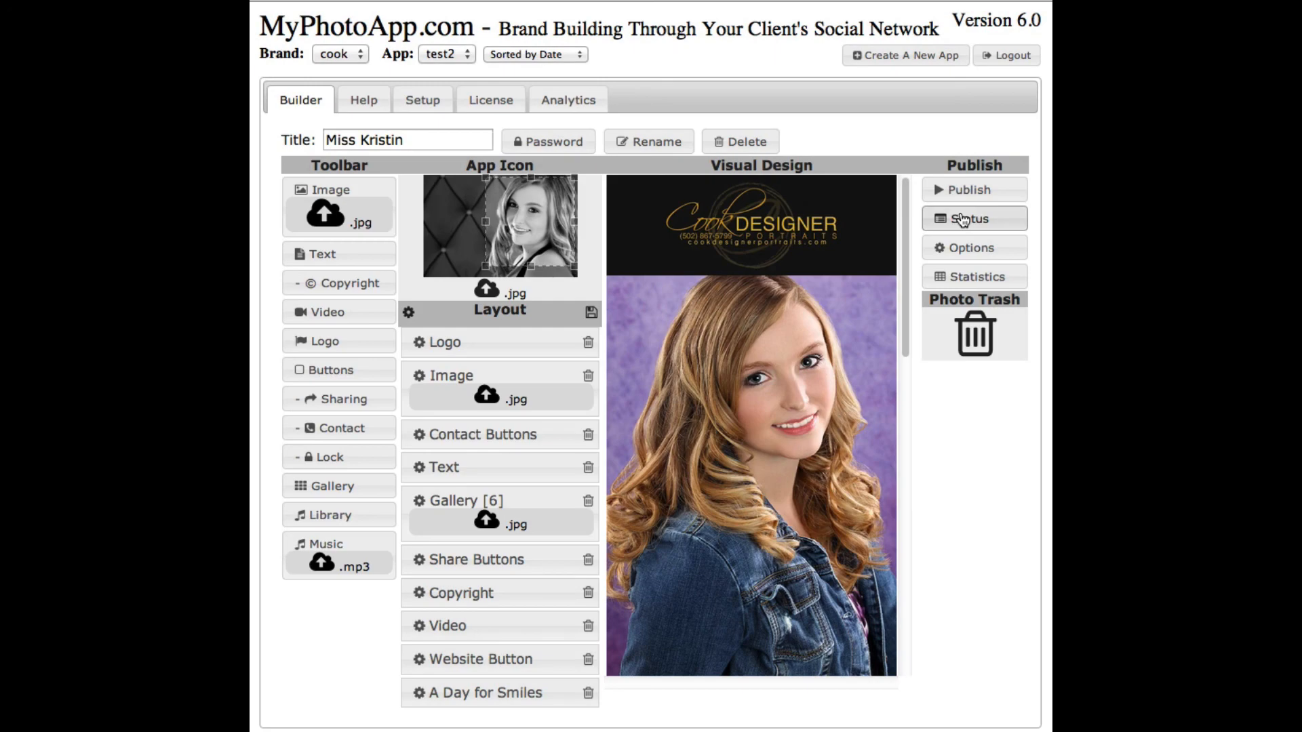
pyautogui.click(954, 284)
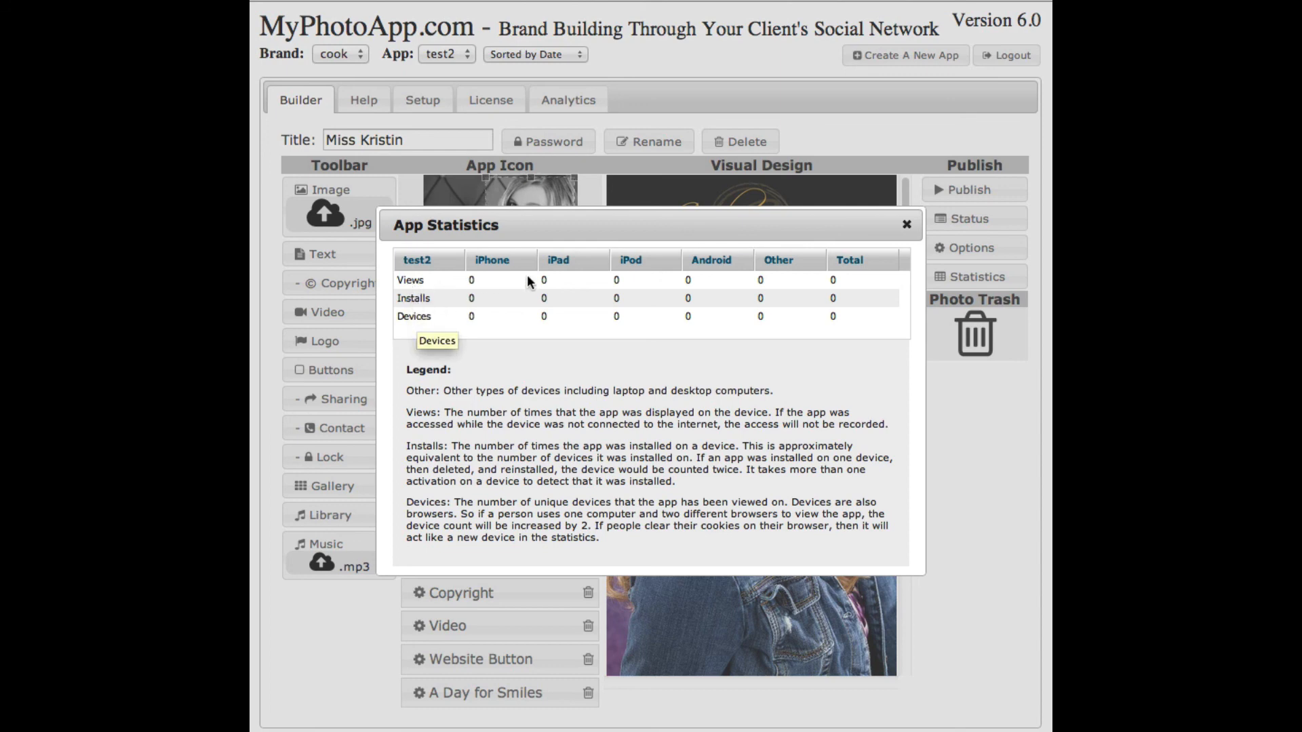
pyautogui.click(906, 226)
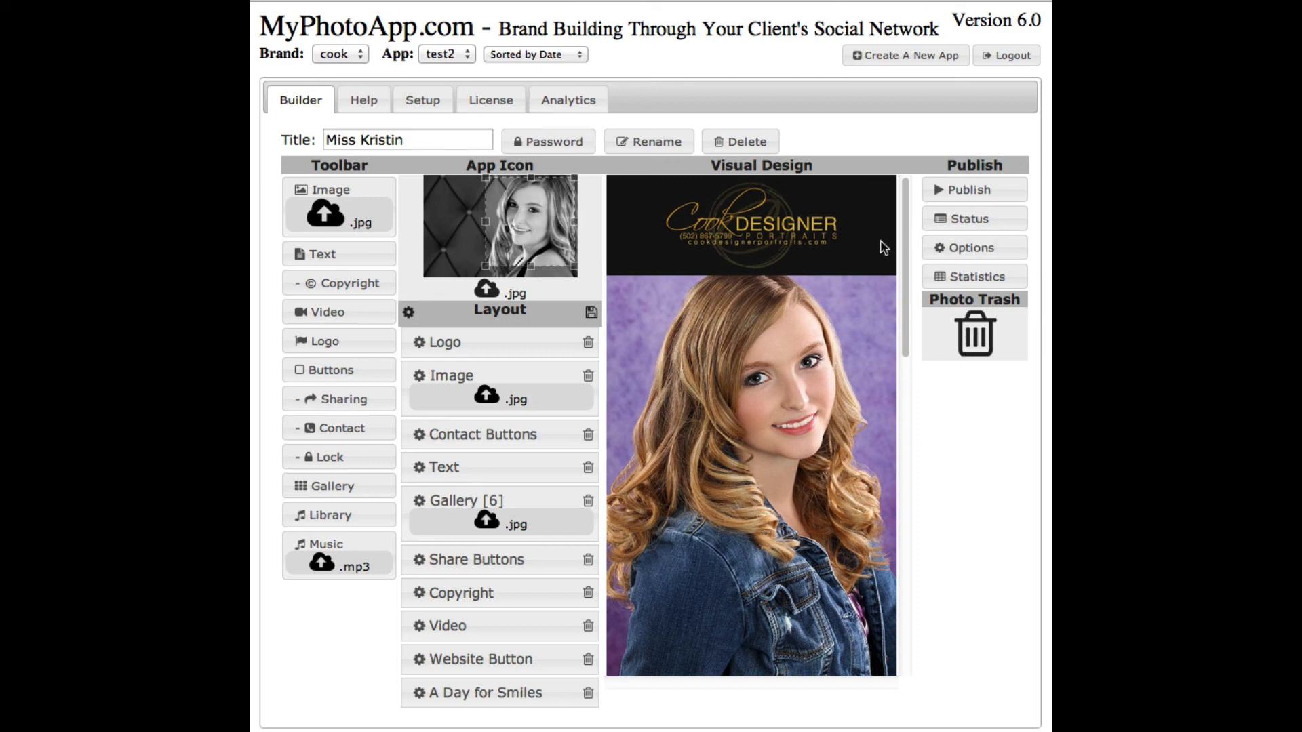
# Delete the large color denim-jacket photo of the Image block by moving it to the photo trash
pyautogui.moveTo(903, 211); pyautogui.dragTo(914, 234)
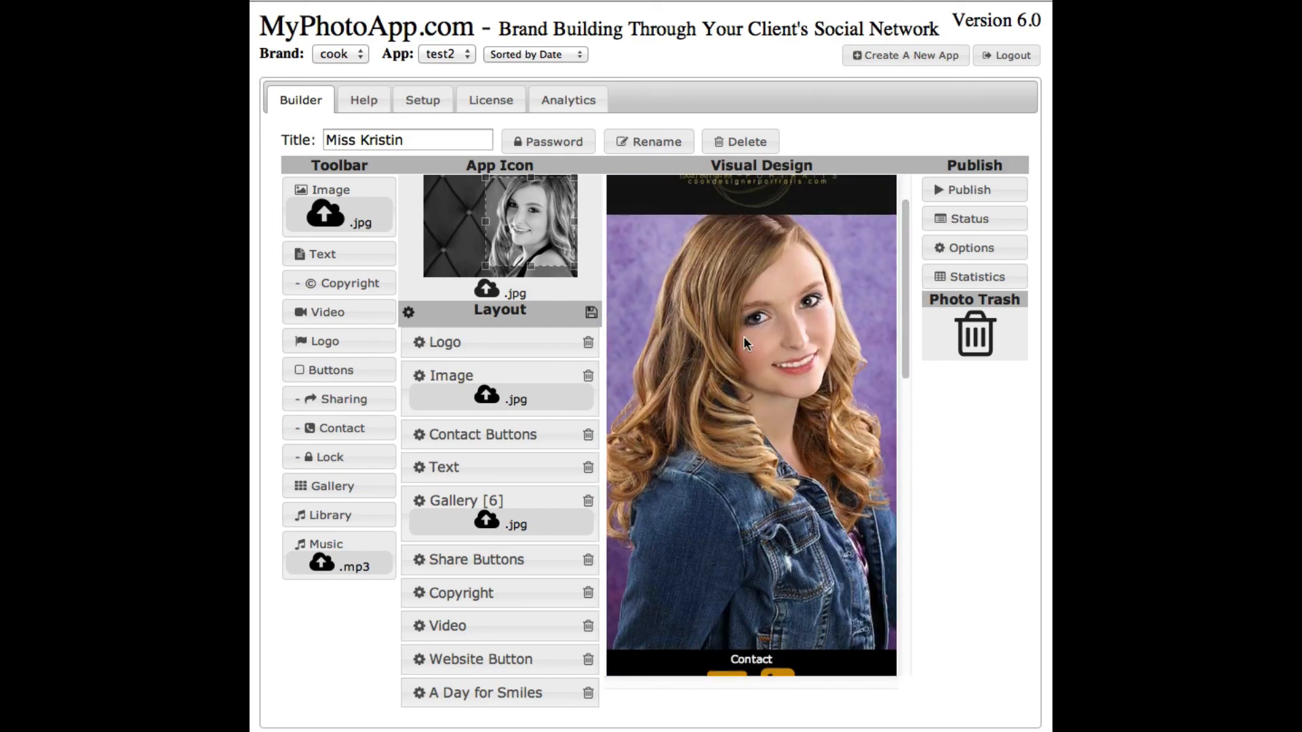
pyautogui.moveTo(736, 439); pyautogui.dragTo(739, 494)
# Change the gallery layout to Block and save the gallery settings
pyautogui.moveTo(900, 392); pyautogui.dragTo(904, 448)
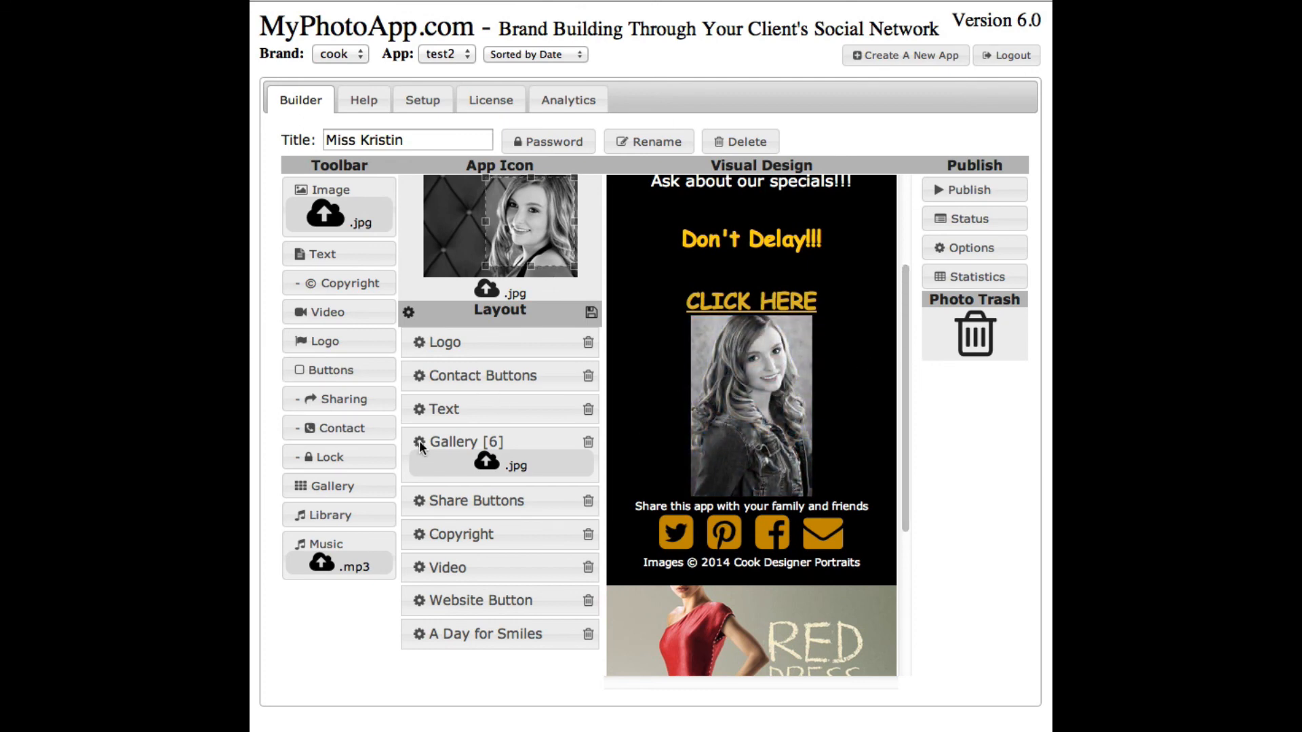
pyautogui.click(419, 440)
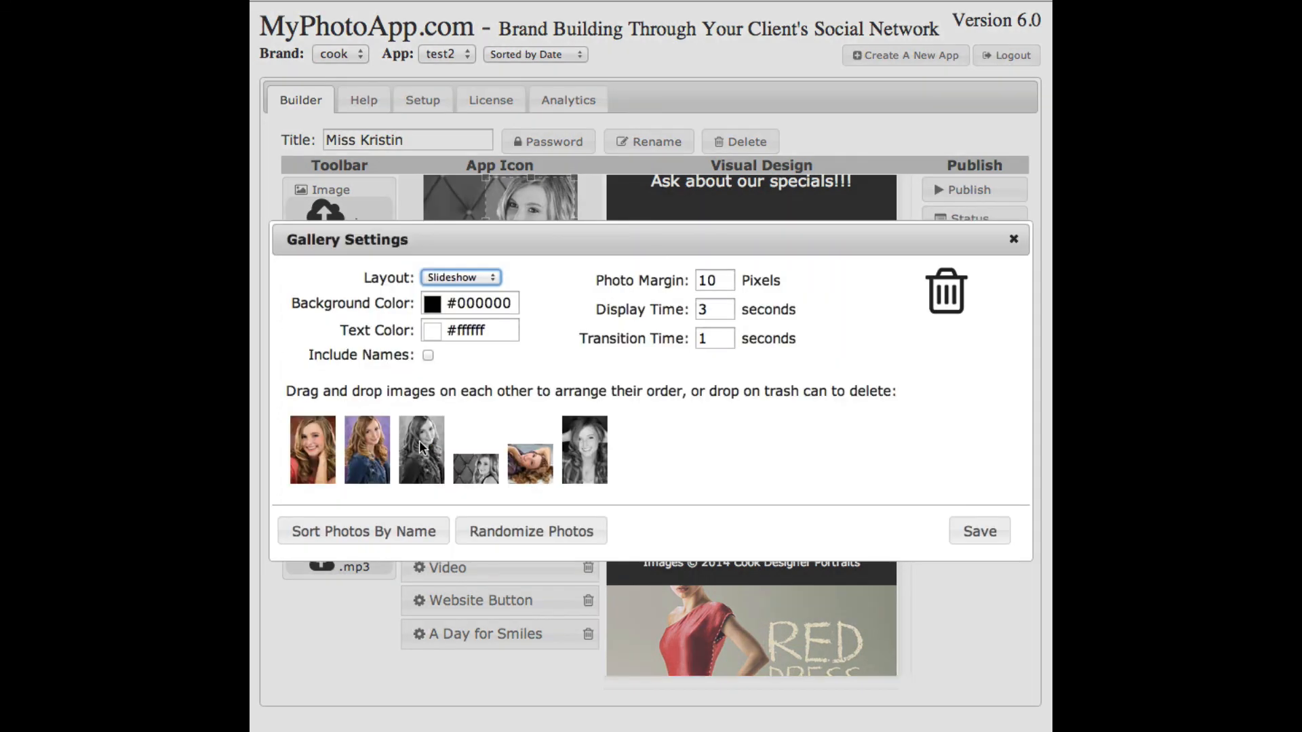
pyautogui.click(465, 272)
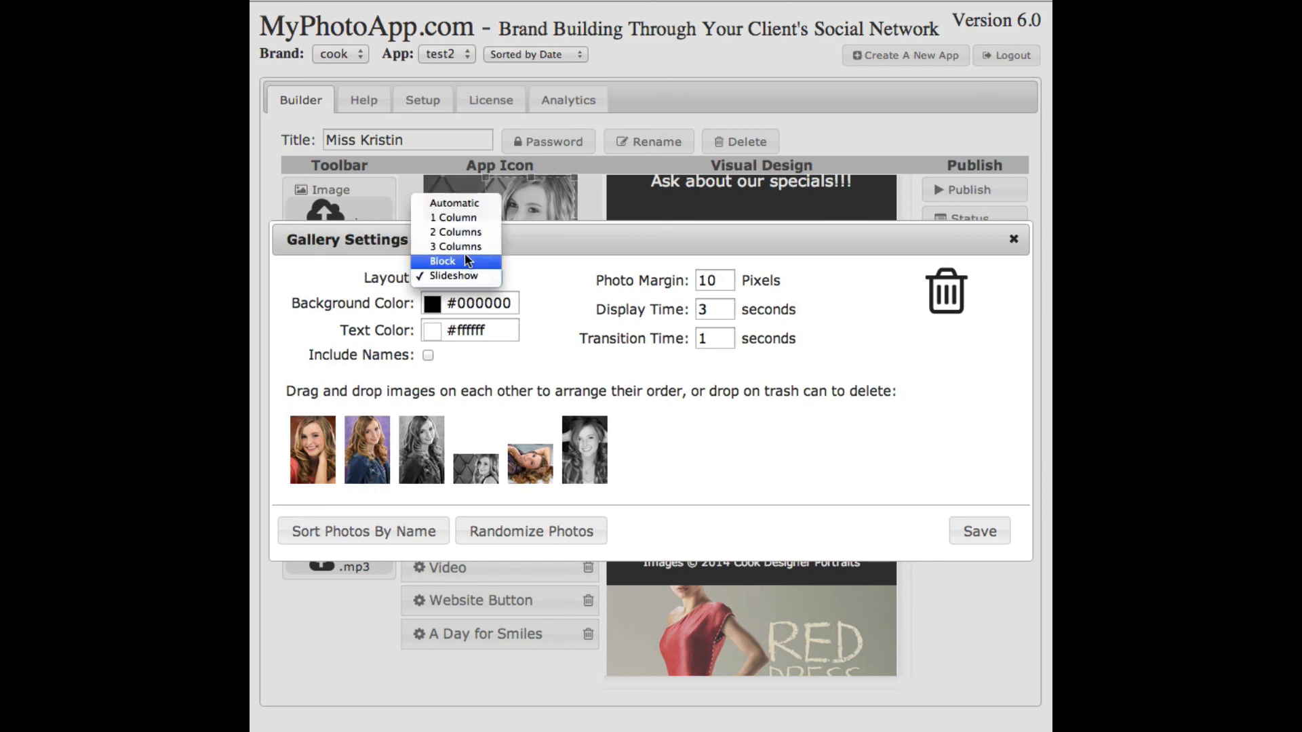
pyautogui.click(465, 261)
pyautogui.click(980, 531)
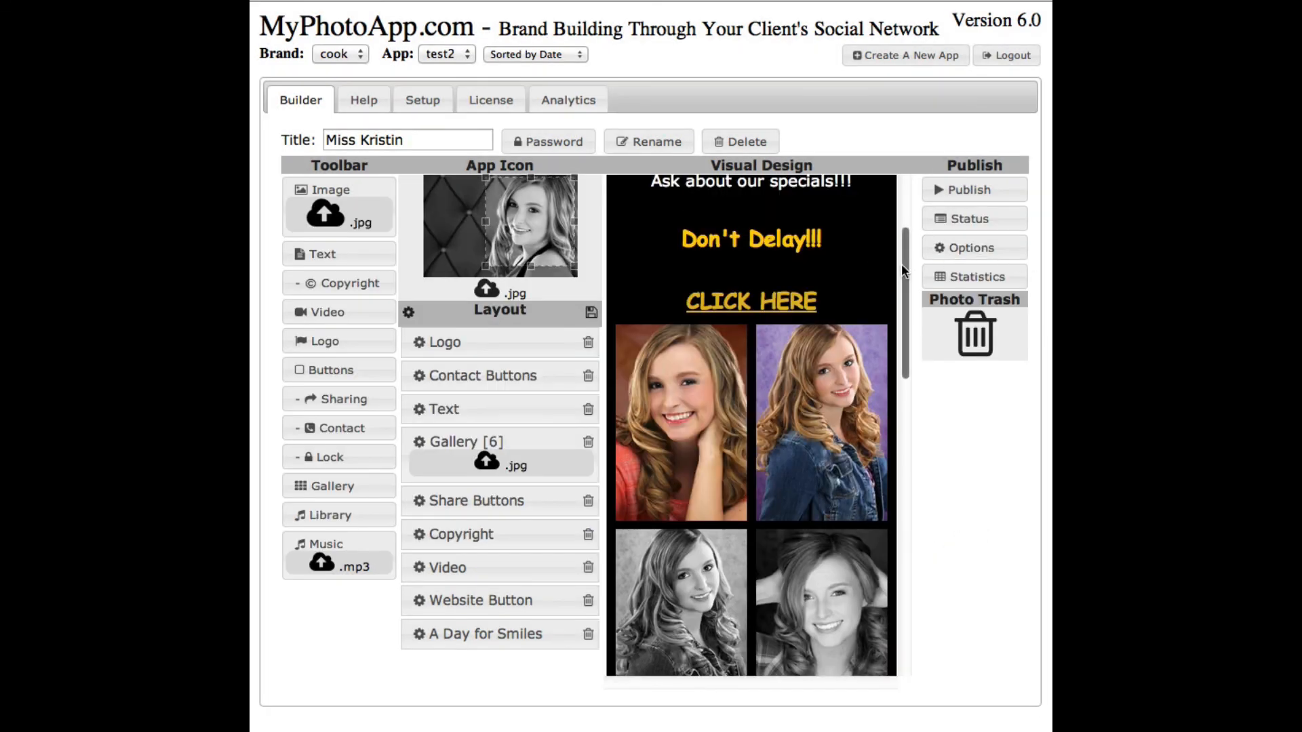
# Remove the black-and-white denim-jacket portrait from the gallery by moving it to the photo trash
pyautogui.moveTo(901, 264); pyautogui.dragTo(917, 301)
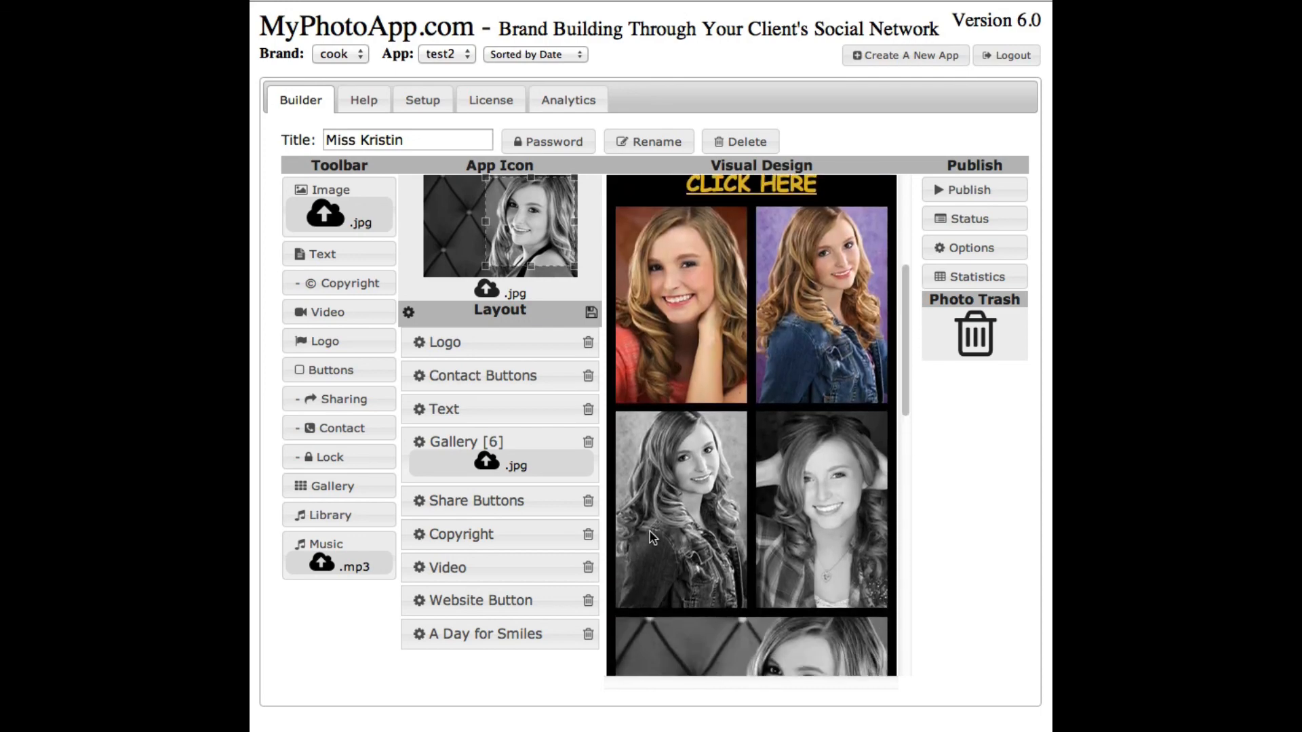
pyautogui.moveTo(656, 503); pyautogui.dragTo(975, 335)
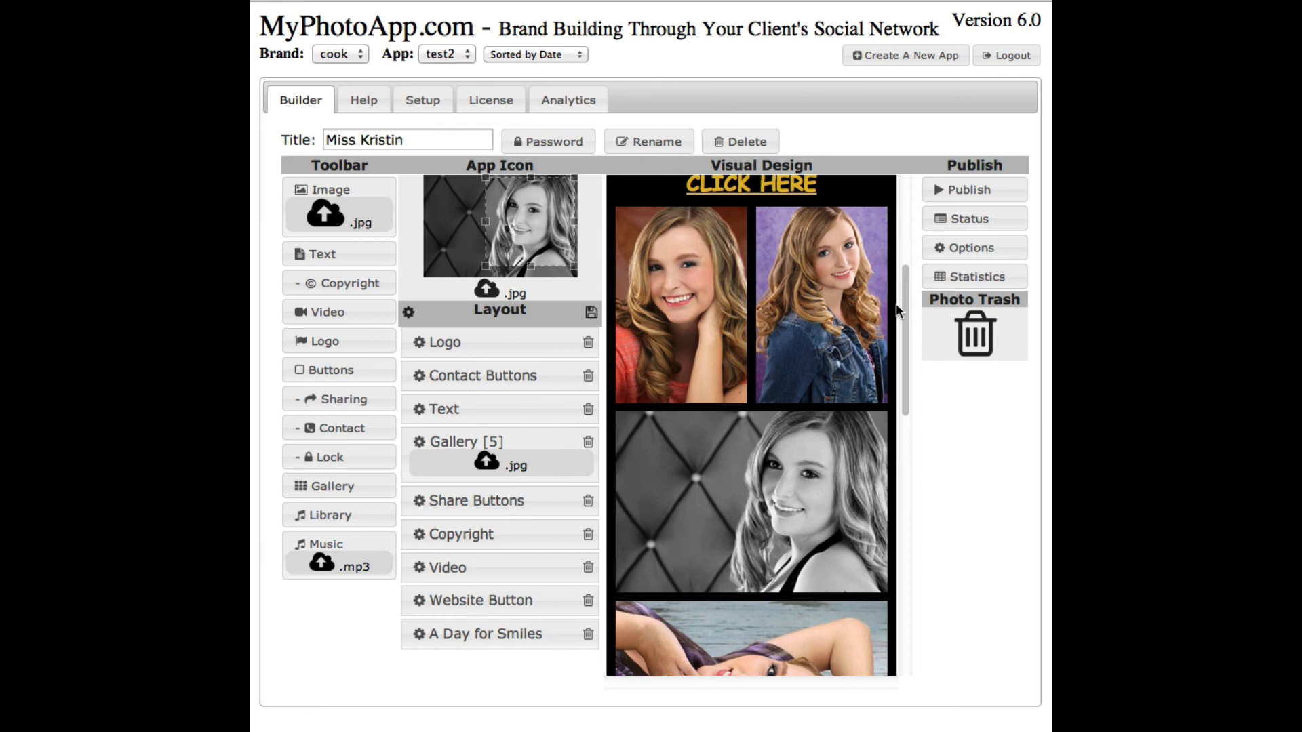